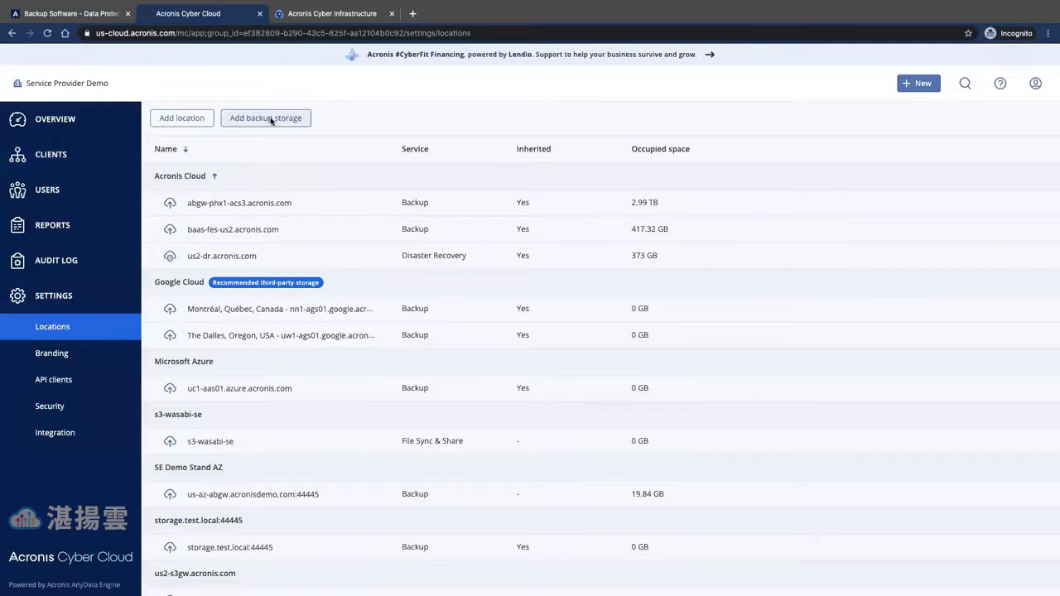
# - Start adding a new backup storage in Acronis Cyber Cloud
pyautogui.click(271, 120)
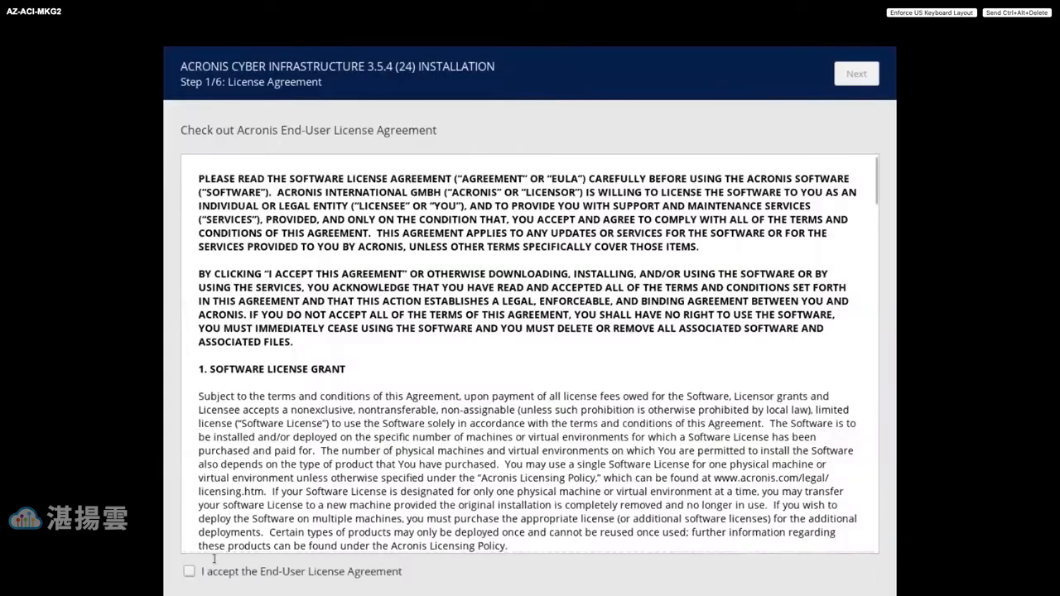
# - Accept the end-user license agreement and advance to the network and hostname step
pyautogui.scroll(-3, 208, 537)
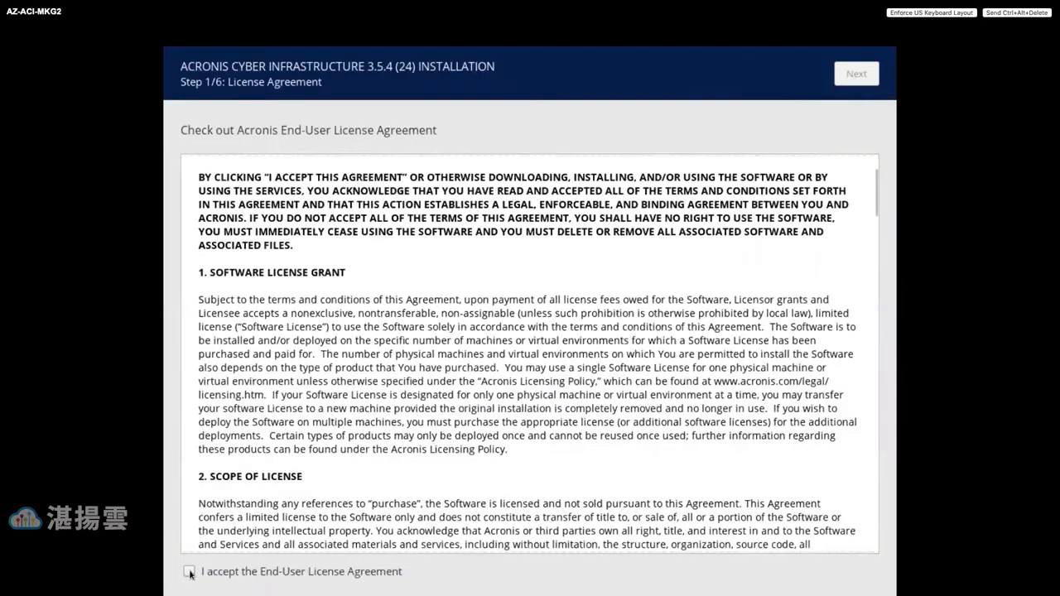
pyautogui.click(189, 572)
pyautogui.scroll(-2, 199, 543)
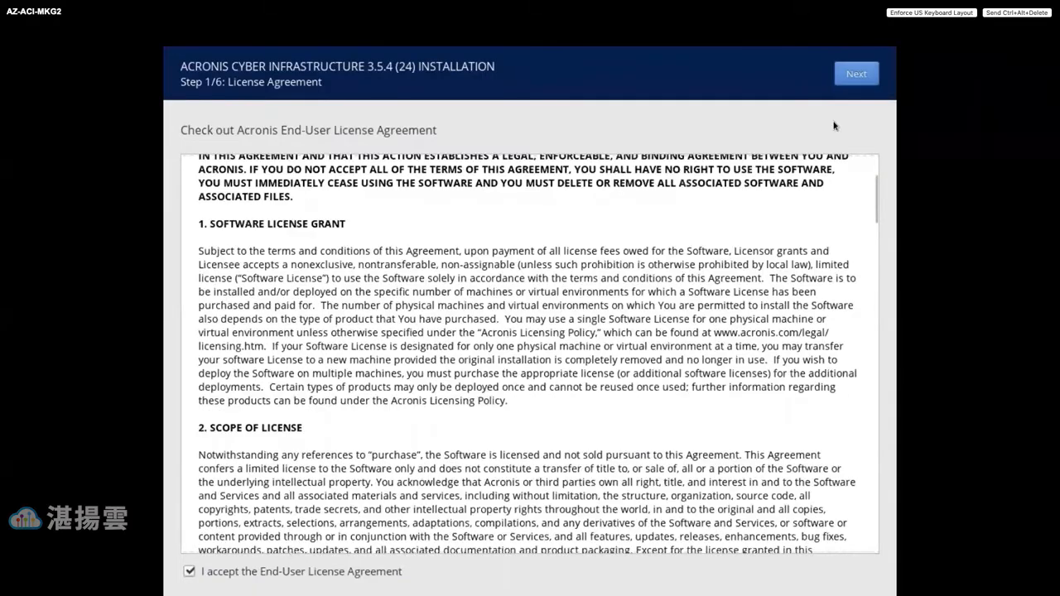
pyautogui.click(853, 73)
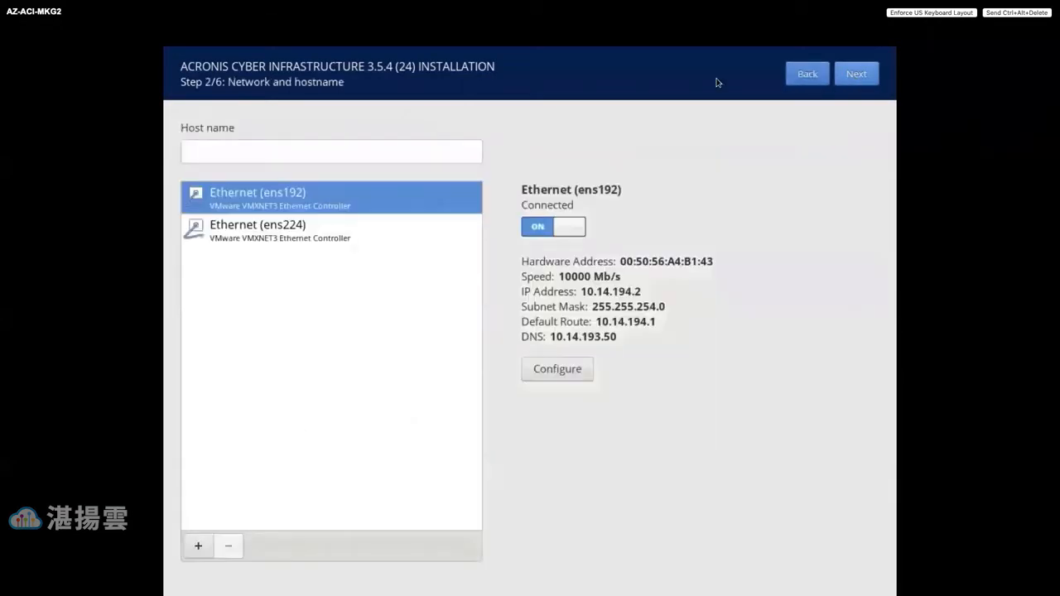
# - Set the host name to AZ-ACI-MKG2 and review the ens224 and ens192 interfaces
pyautogui.click(249, 160)
pyautogui.write('AZ-ACI')
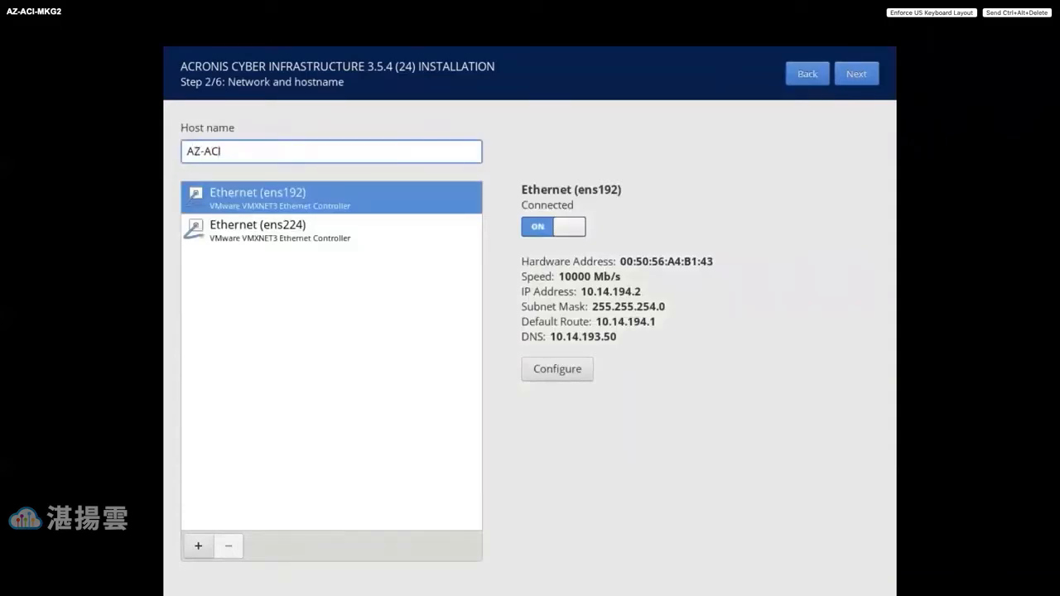
pyautogui.write('-MKG2')
pyautogui.click(317, 230)
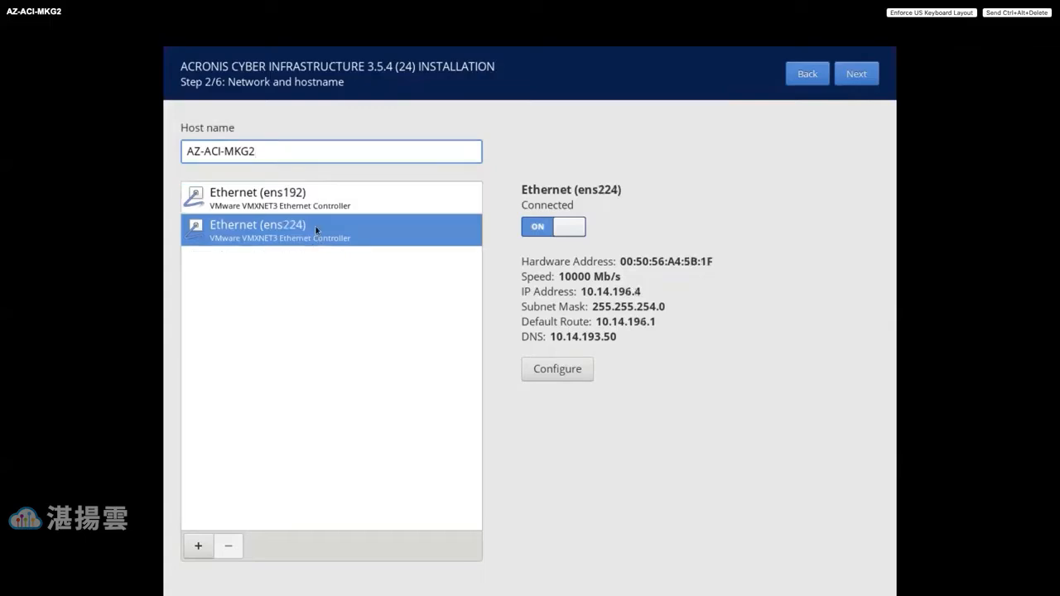
pyautogui.click(314, 200)
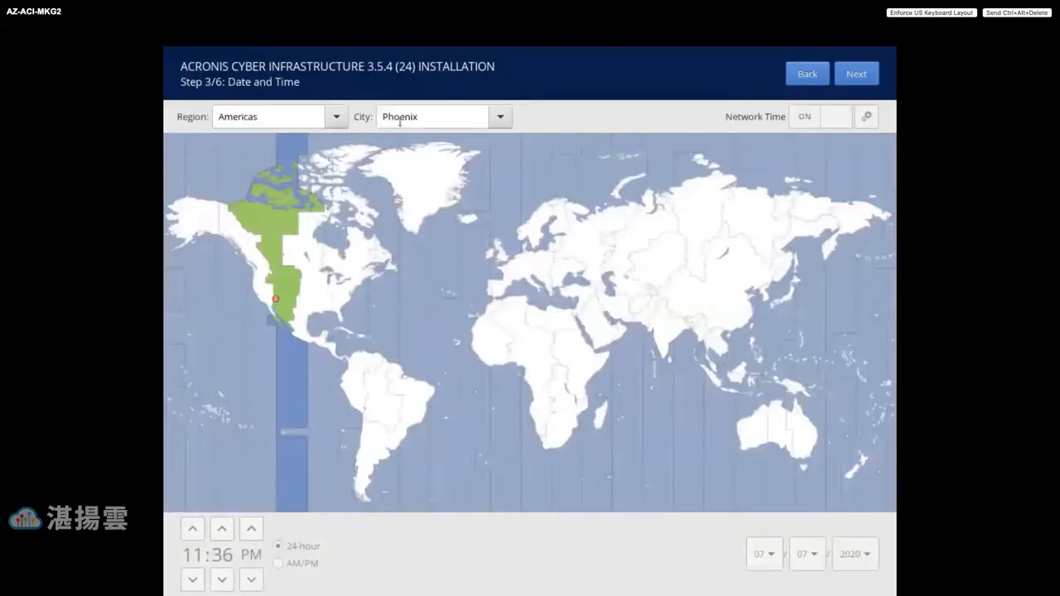
# - Accept Date and Time as Americas/Phoenix and advance to cluster configuration
pyautogui.click(856, 78)
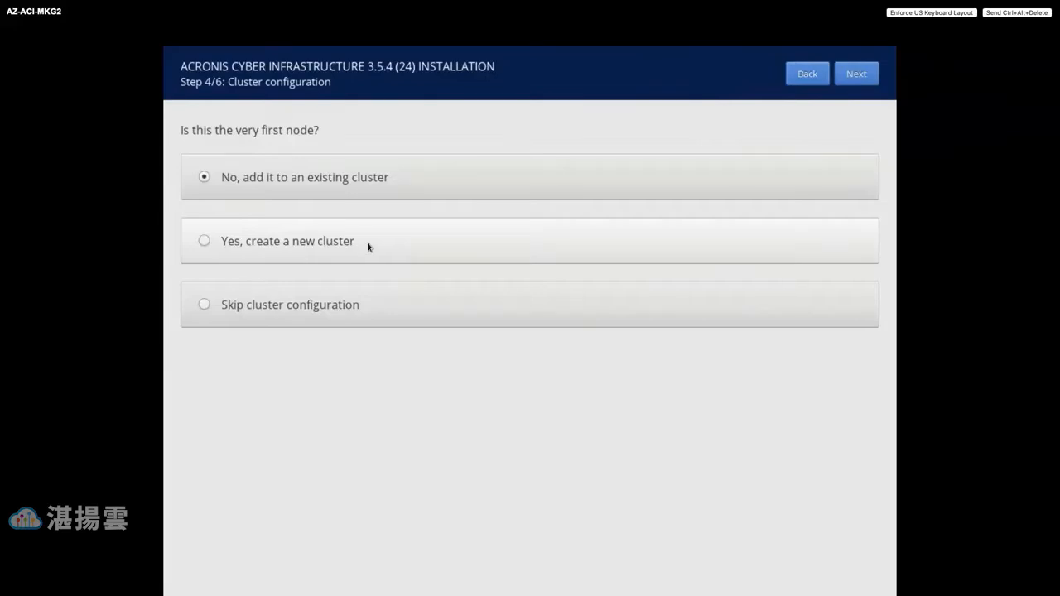
# - Switch to the browser's admin panel and bring up the Add node instructions
pyautogui.hotkey('ctrl', 'Up')
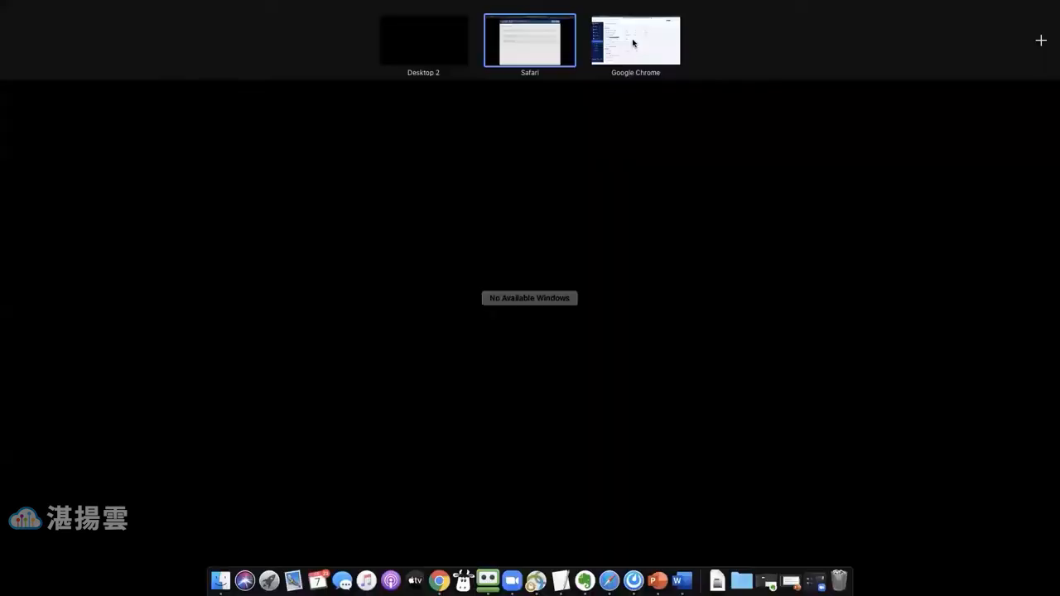
pyautogui.moveTo(634, 43)
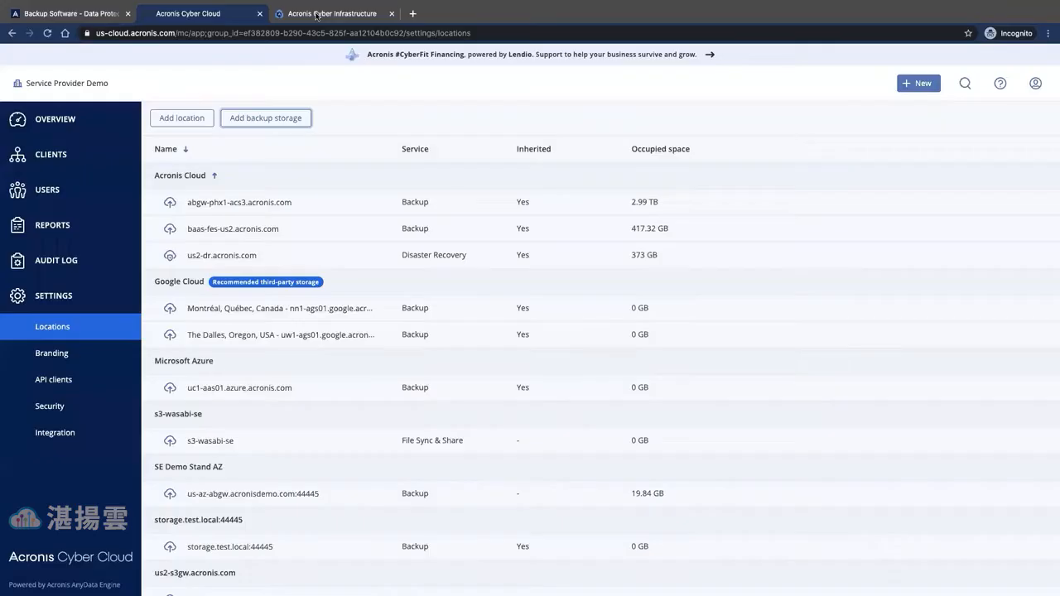
pyautogui.click(319, 13)
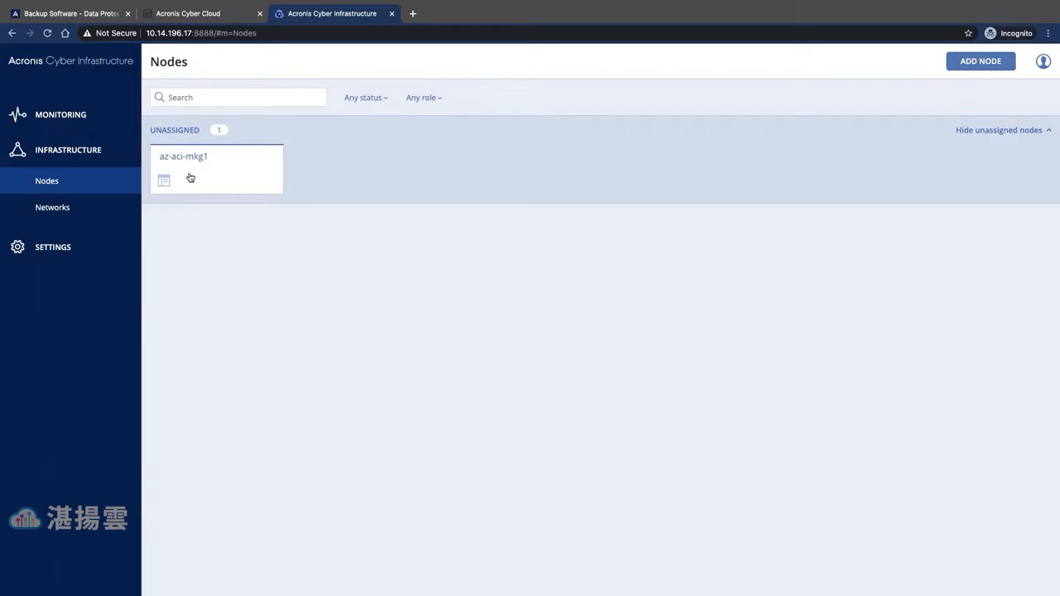
pyautogui.click(974, 66)
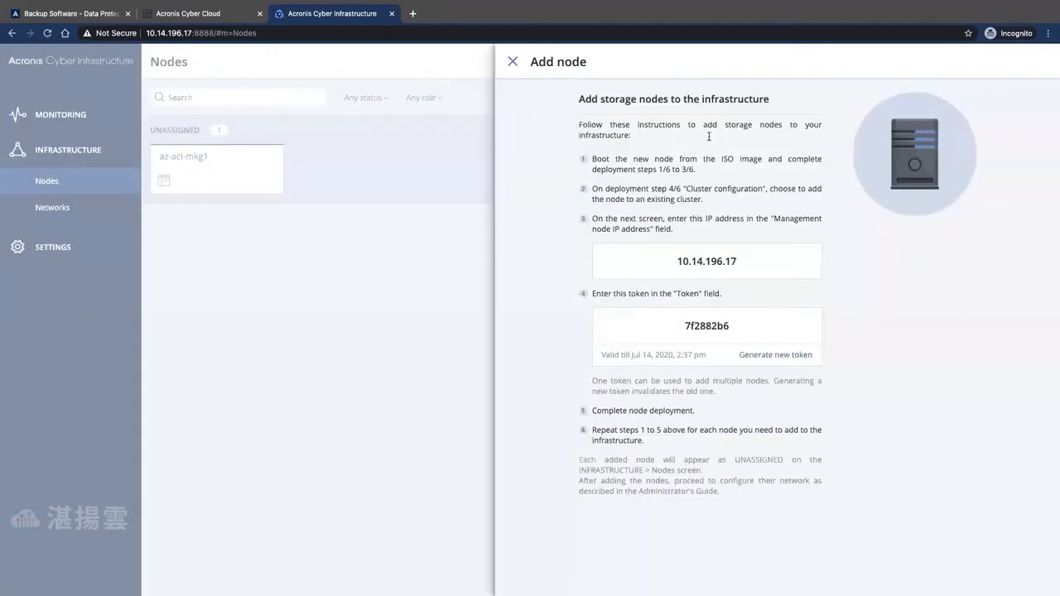
# - Copy the node-joining token and go back to the installer
pyautogui.doubleClick(714, 326)
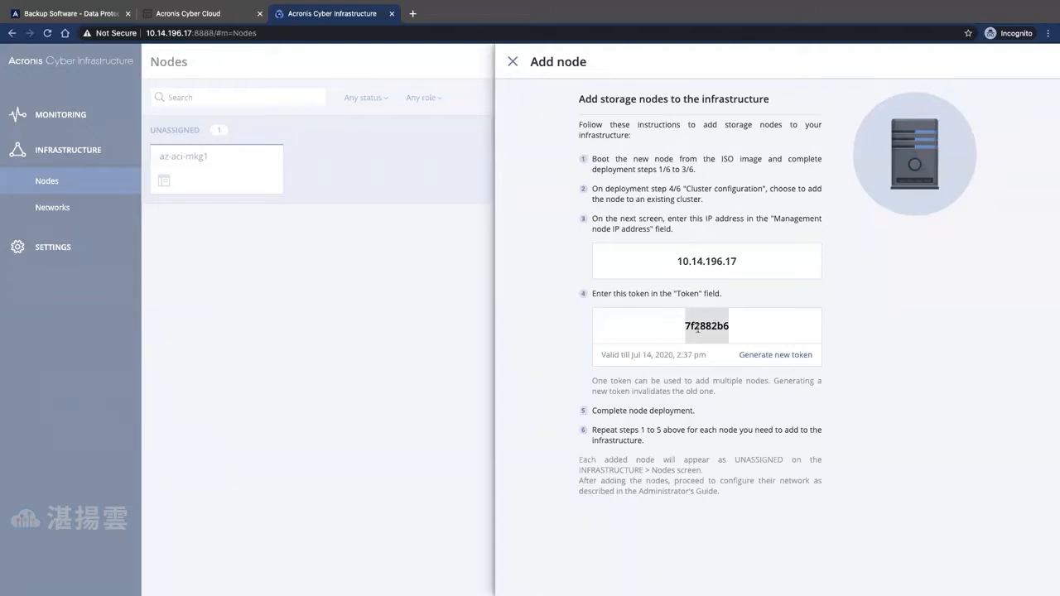
pyautogui.rightClick(734, 348)
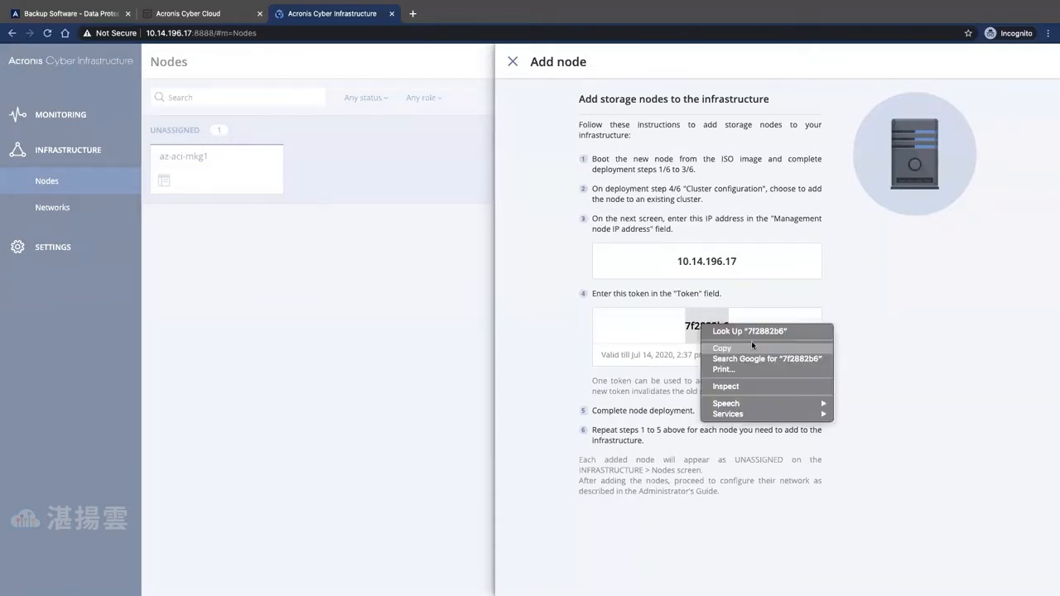
pyautogui.click(751, 348)
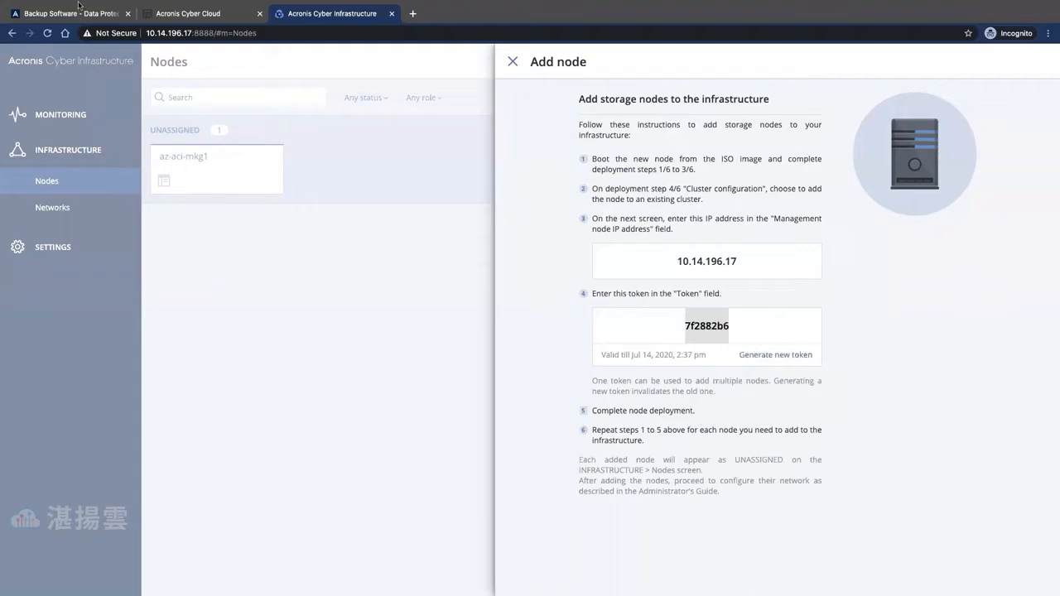
pyautogui.hotkey('ctrl', 'Up')
pyautogui.click(528, 38)
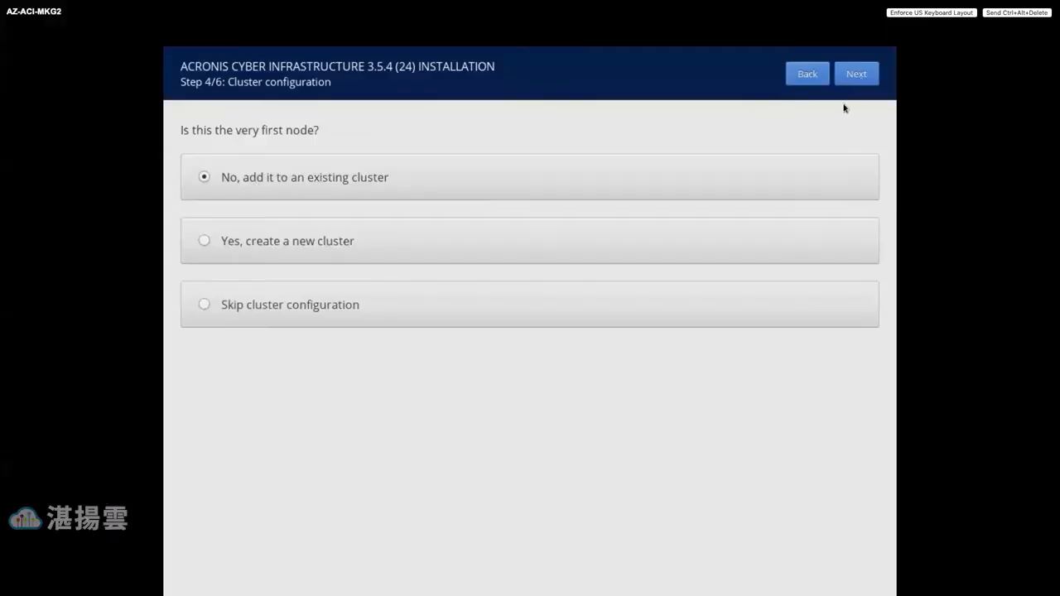
# - On the existing-cluster form, select management node IP 10.14.196.17
pyautogui.click(854, 75)
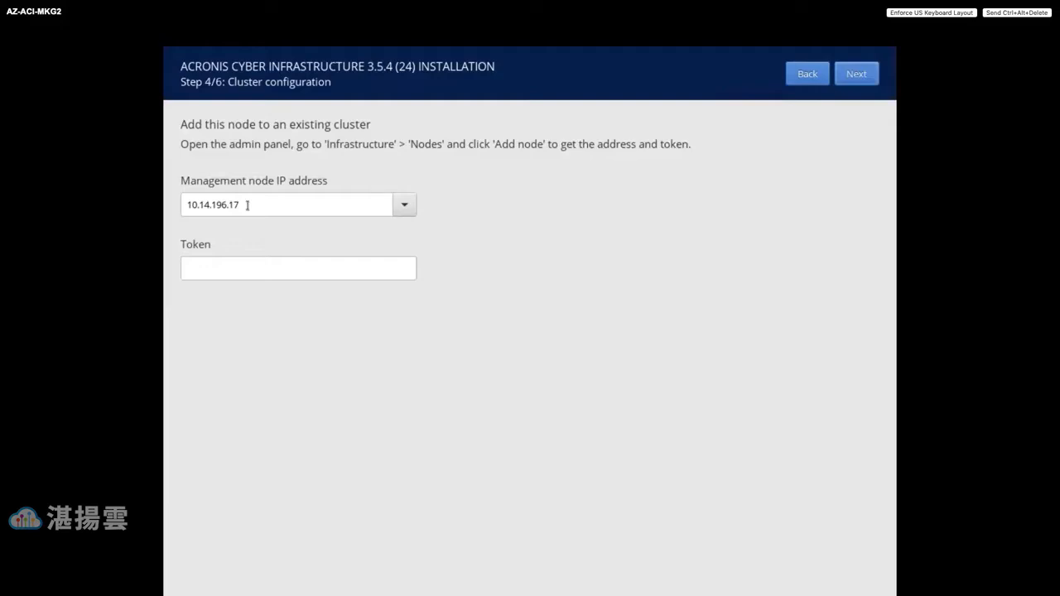
pyautogui.click(400, 209)
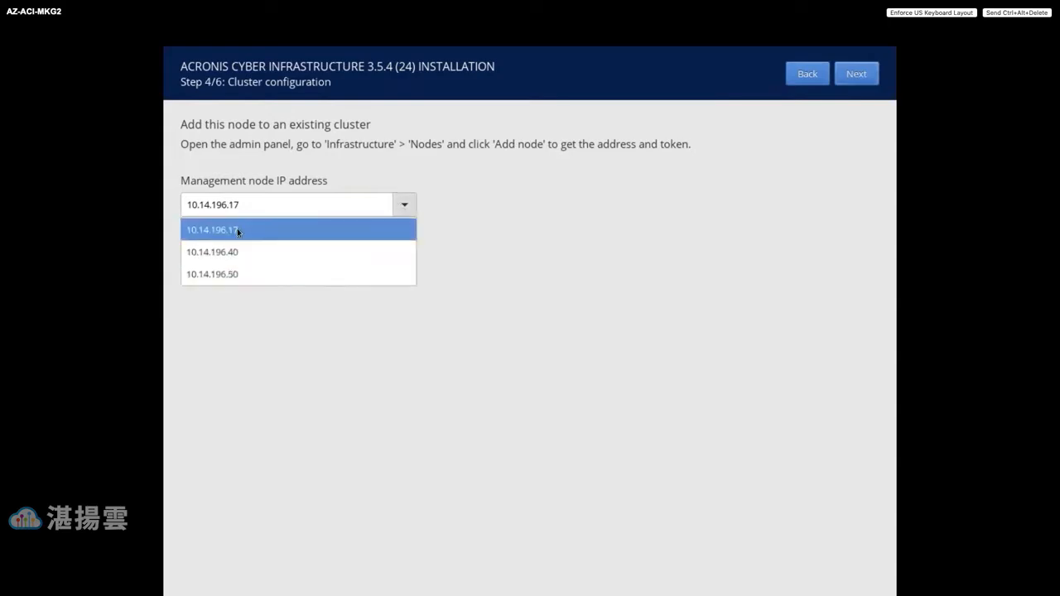
pyautogui.click(237, 228)
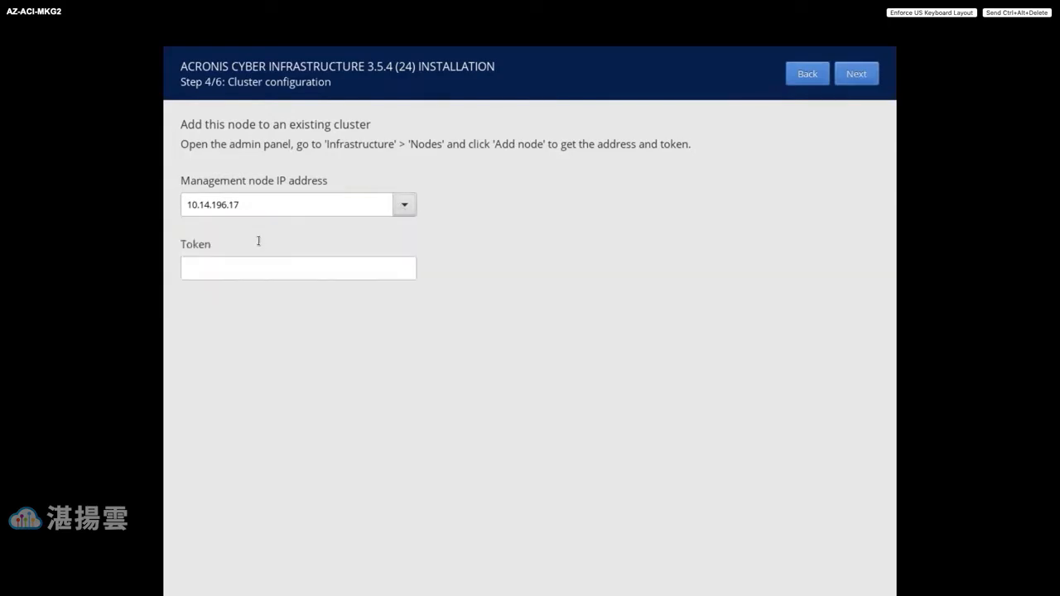
# - Enter the cluster token from the add-node instructions
pyautogui.click(214, 260)
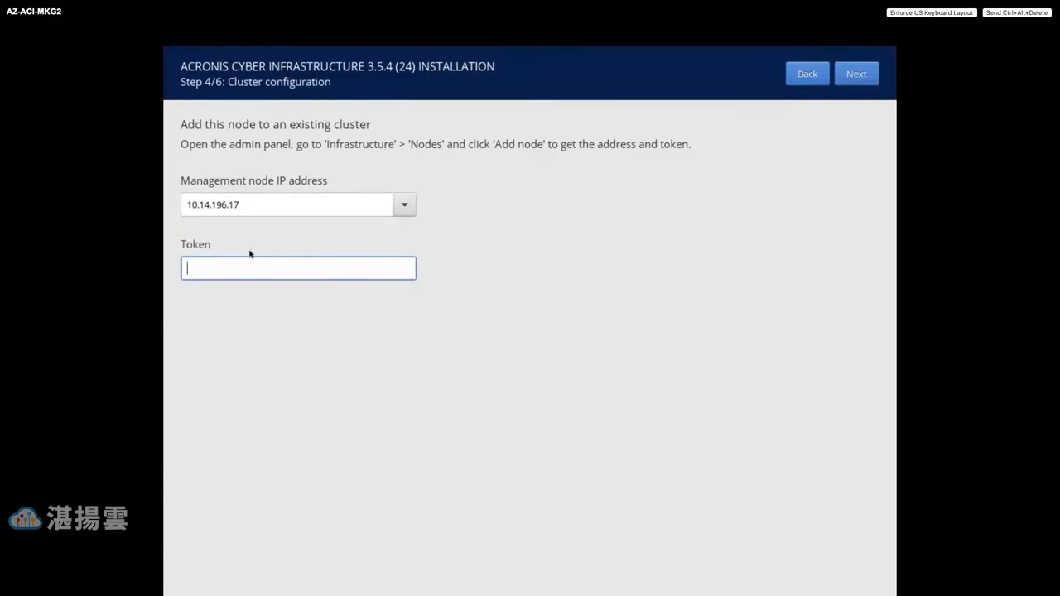
pyautogui.hotkey('ctrl', 'Up')
pyautogui.hotkey('ctrl', 'Right')
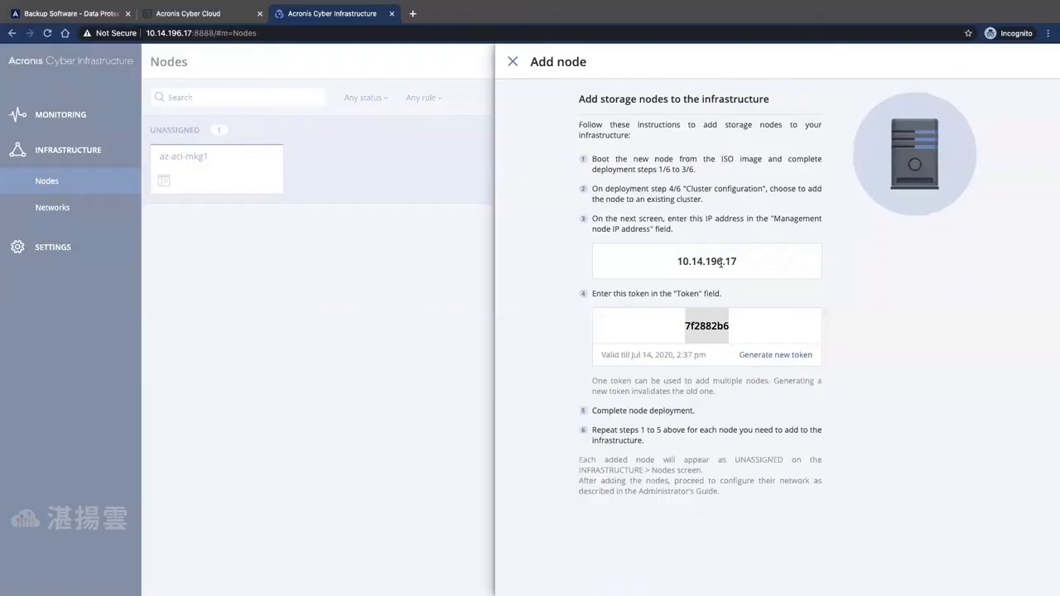
pyautogui.hotkey('ctrl', 'Up')
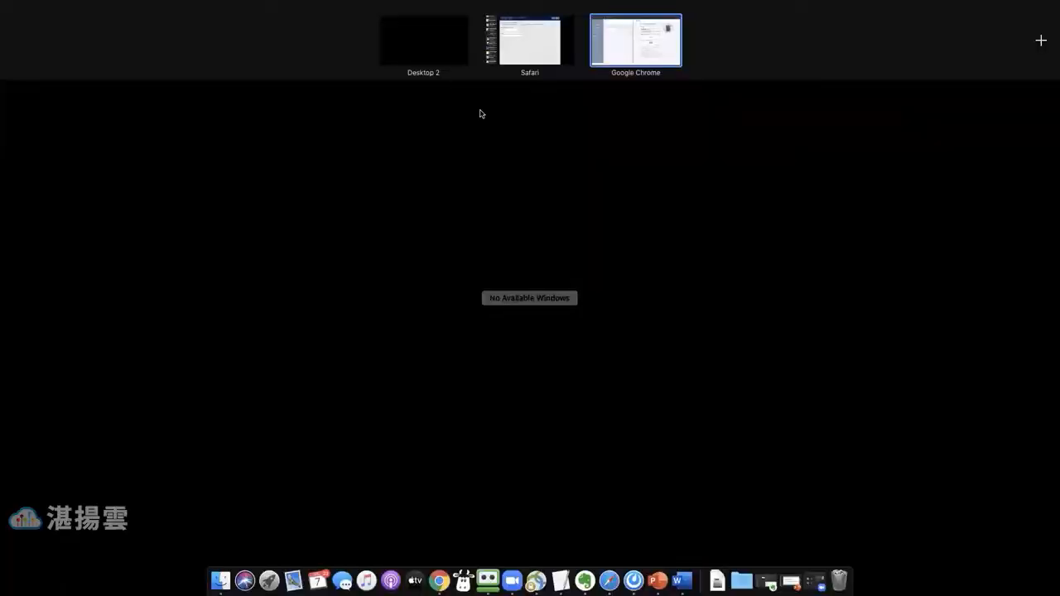
pyautogui.hotkey('ctrl', 'Left')
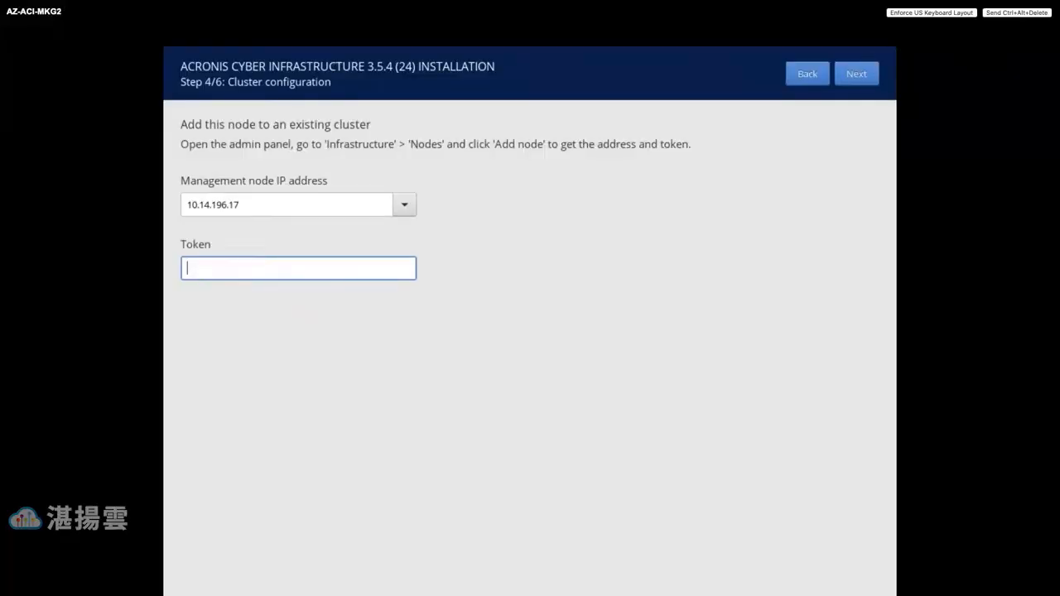
# - Validate the cluster connection and confirm deleting all partitions with sda as system disk
pyautogui.click(851, 74)
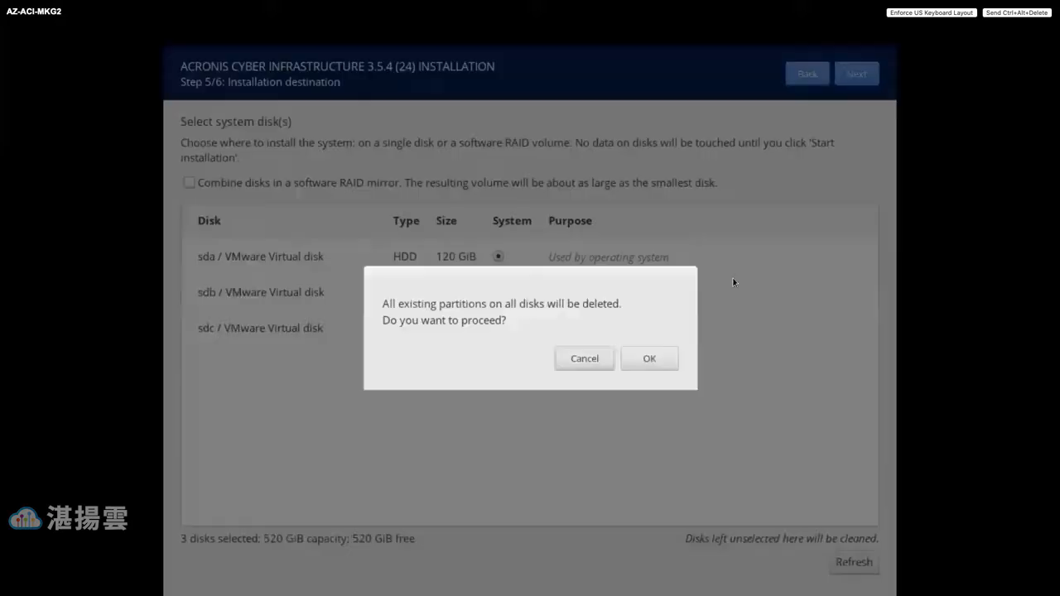
pyautogui.click(654, 361)
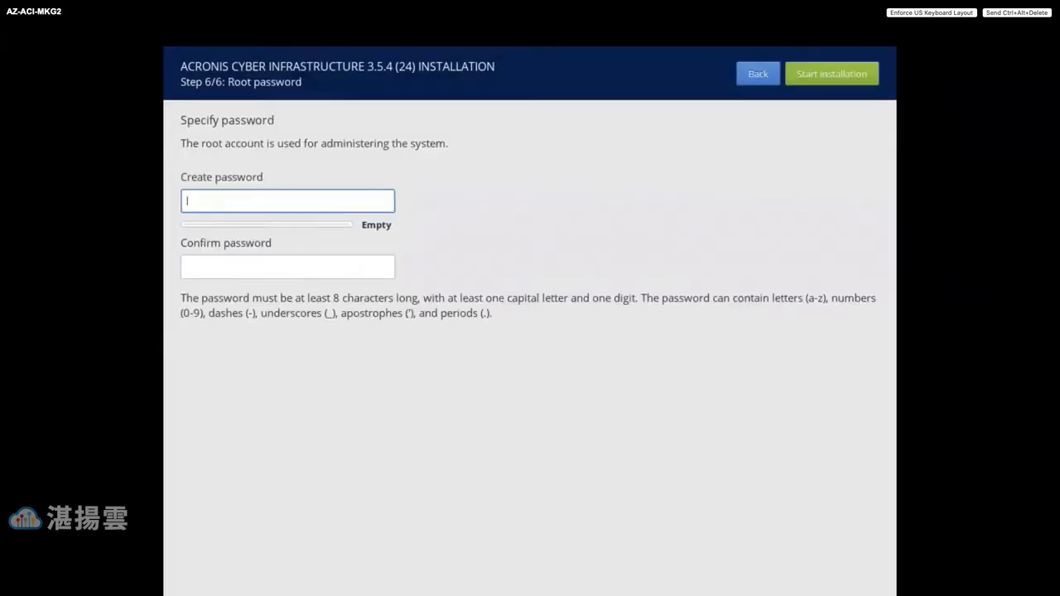
# - Enter and confirm the root password, then start installing the node
pyautogui.write('••••••••••')
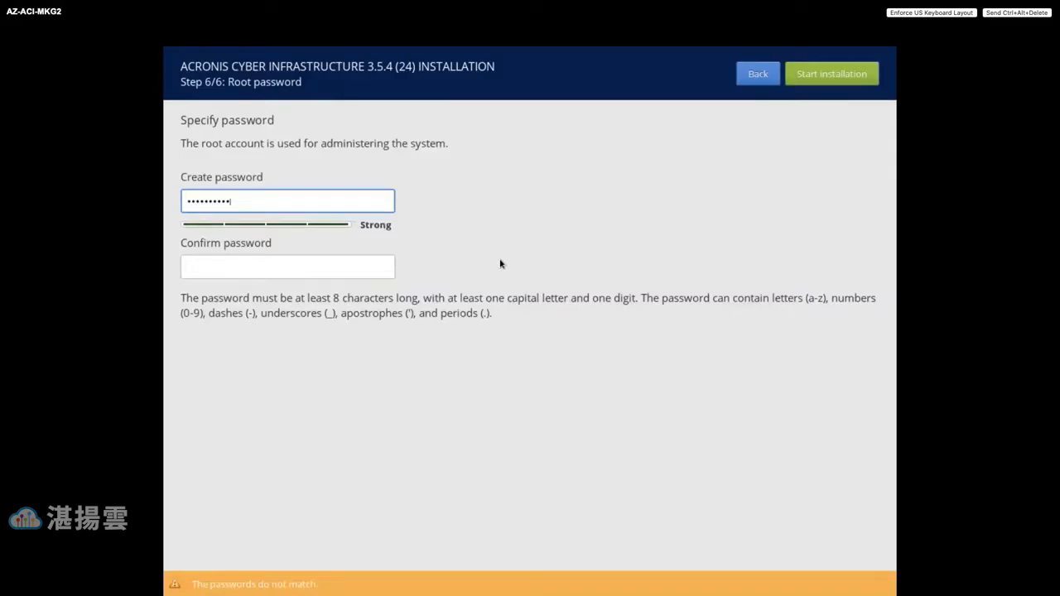
pyautogui.click(298, 266)
pyautogui.write('••••••••••')
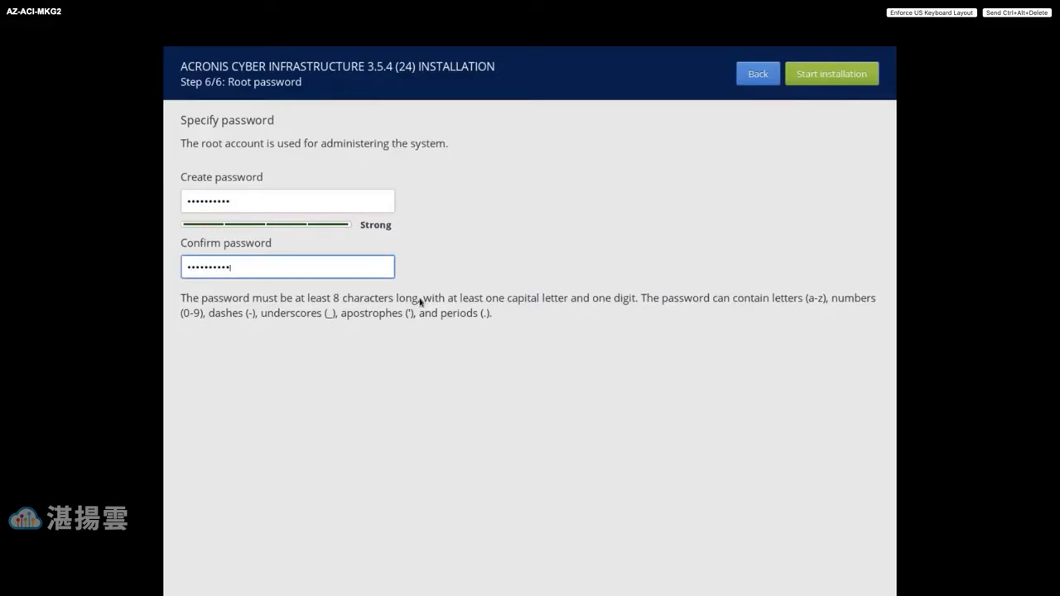
pyautogui.click(836, 76)
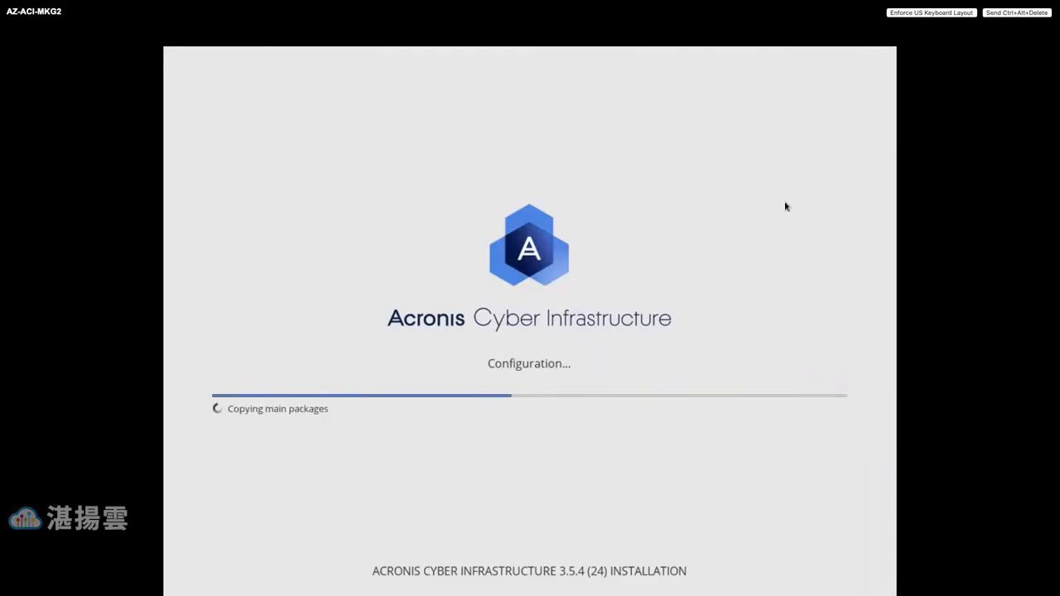
# - Leave the installer console and close the browser's Add node panel
pyautogui.hotkey('ctrl', 'Up')
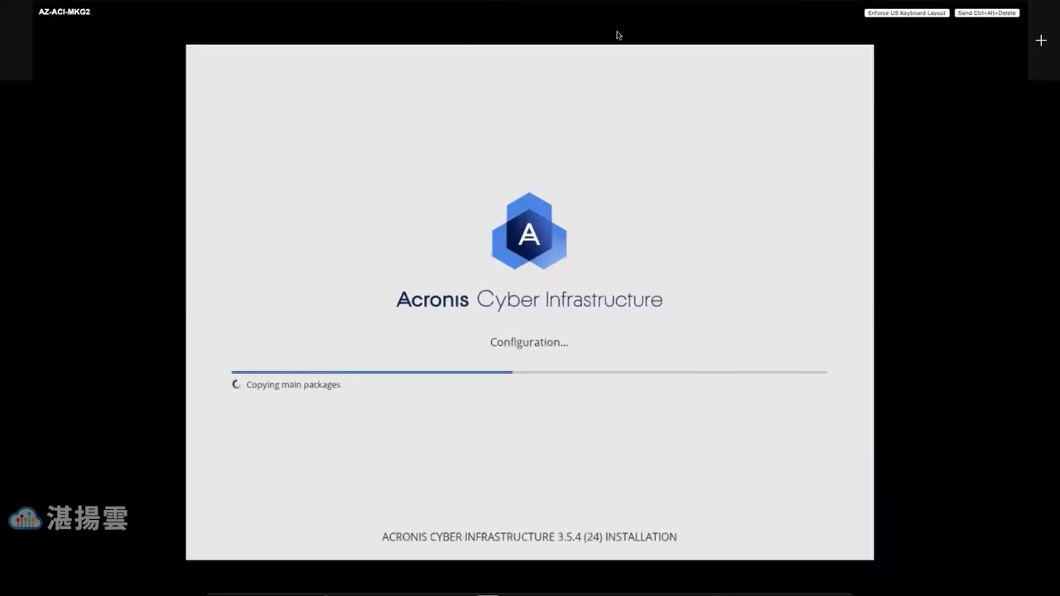
pyautogui.hotkey('ctrl', 'Right')
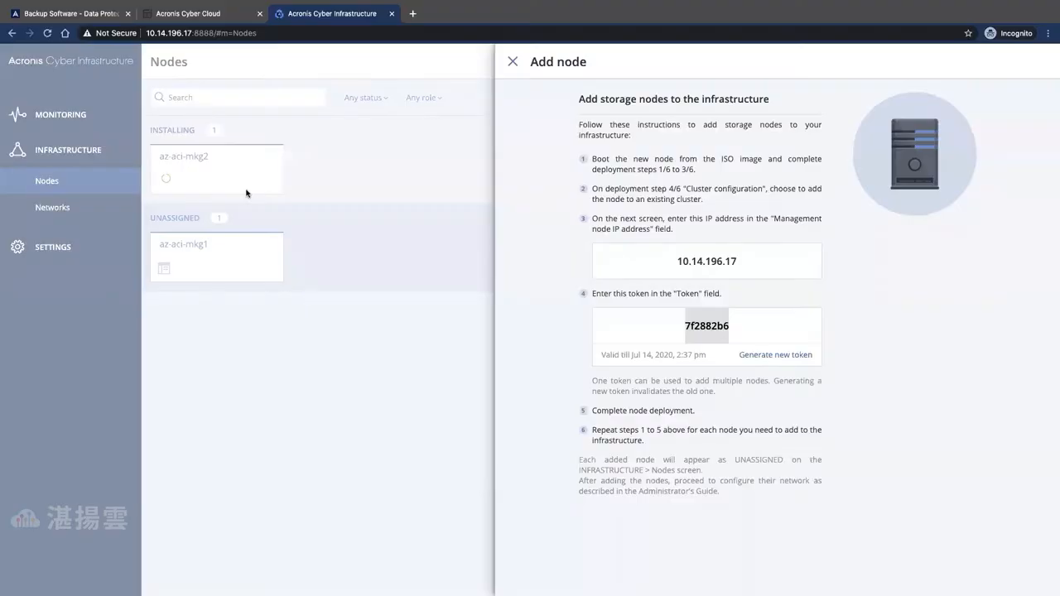
pyautogui.click(513, 62)
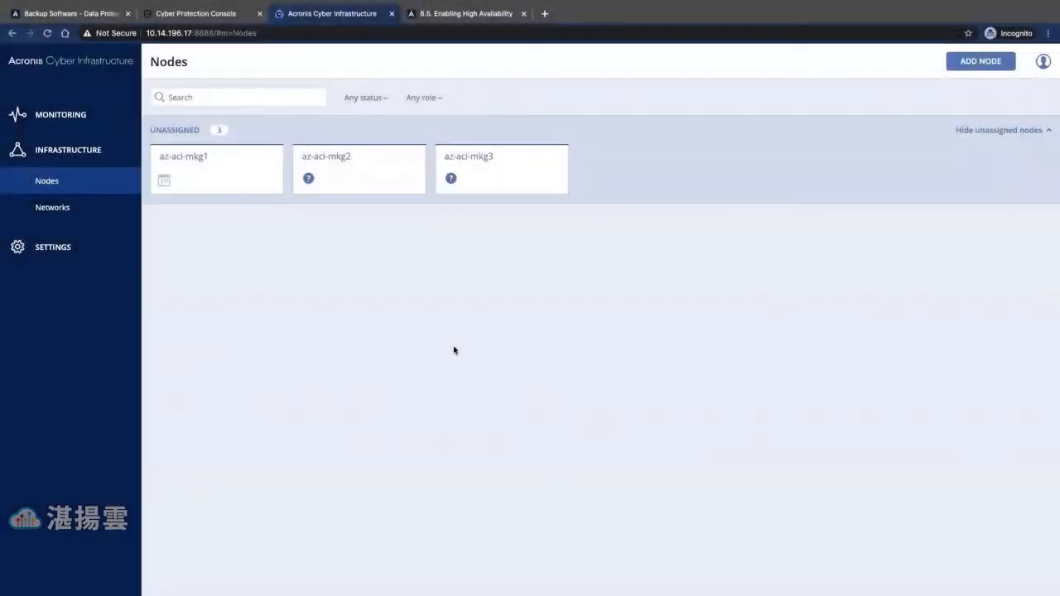
# - Create cluster AZ-ACI-MKG-STORE from node az-aci-mkg1 on storage interface ens224
pyautogui.click(204, 172)
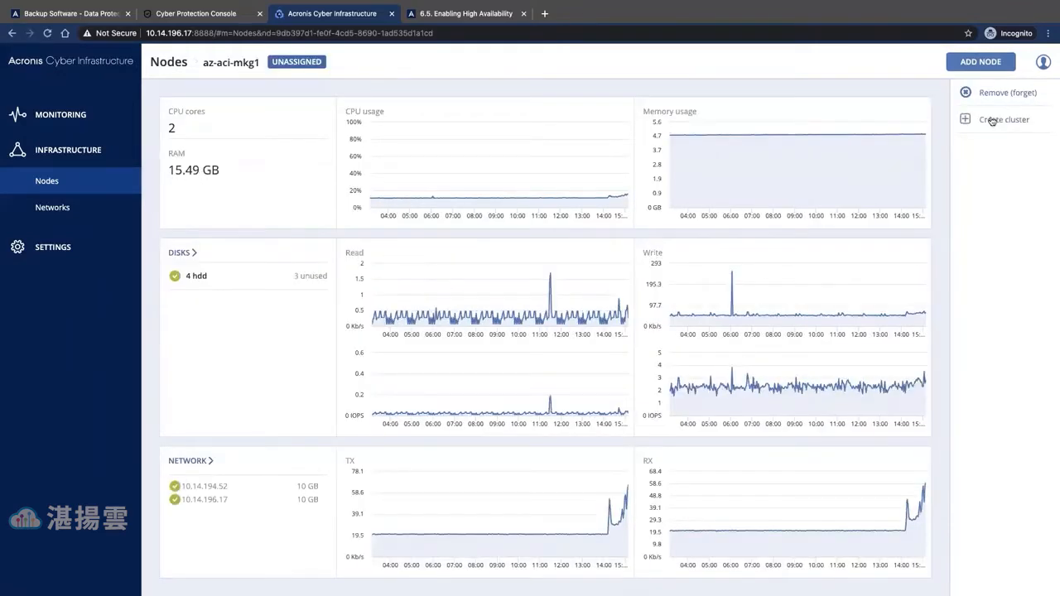
pyautogui.click(991, 126)
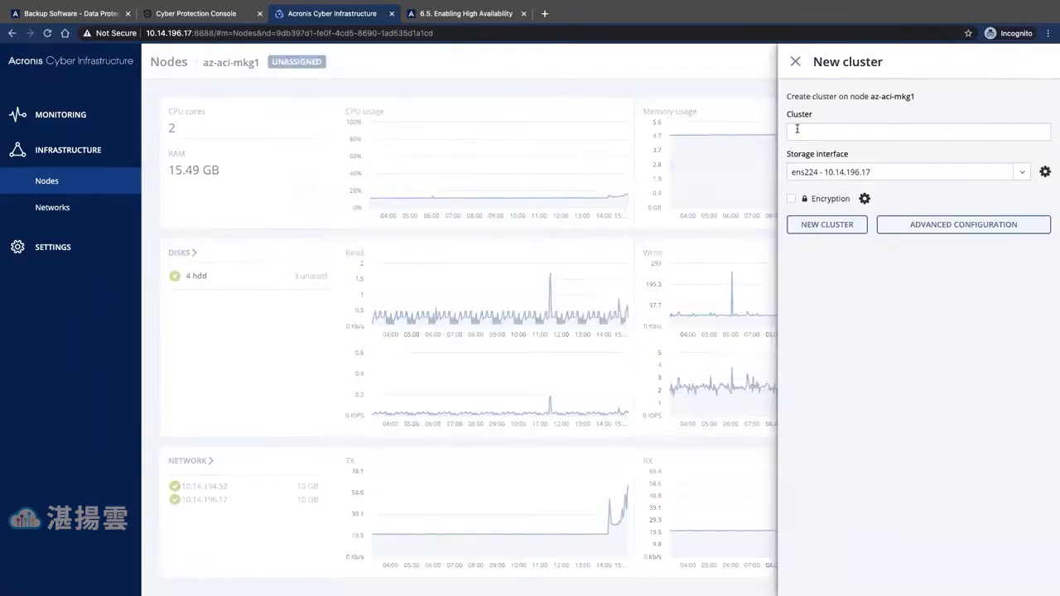
pyautogui.click(799, 126)
pyautogui.write('AZ-ACIM')
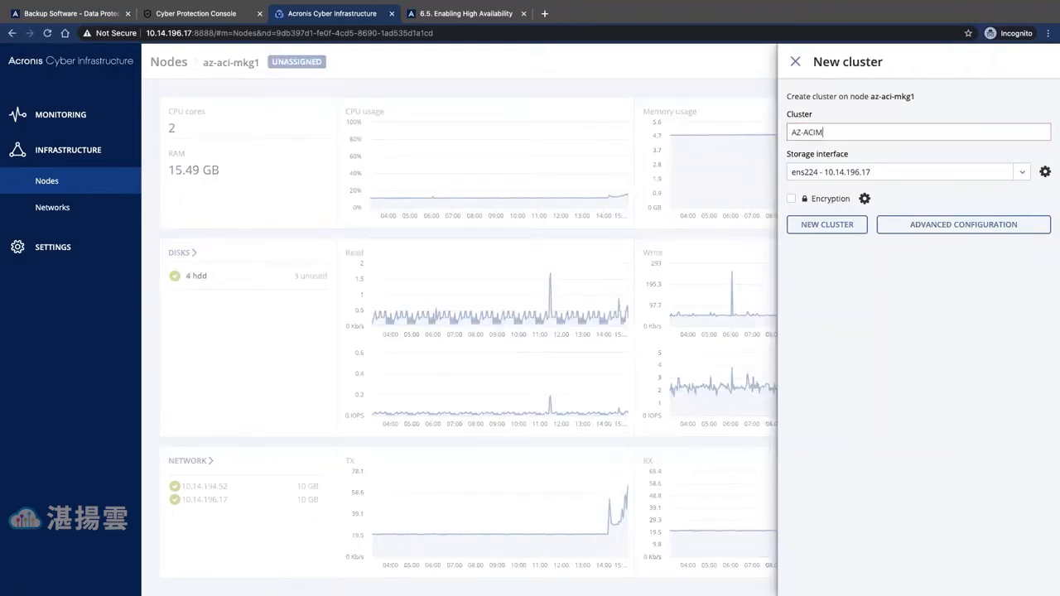
pyautogui.press('BackSpace')
pyautogui.write('-MKG-STORE')
pyautogui.click(817, 228)
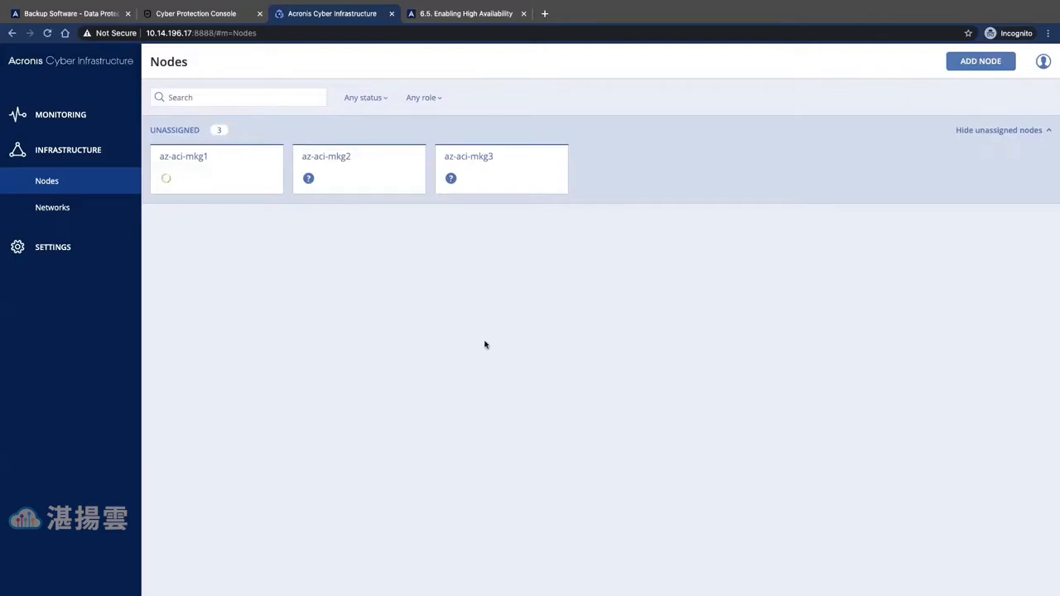
# - Check az-aci-mkg1's disk list until sdd and sdc show Storage, Tier 0
pyautogui.click(189, 160)
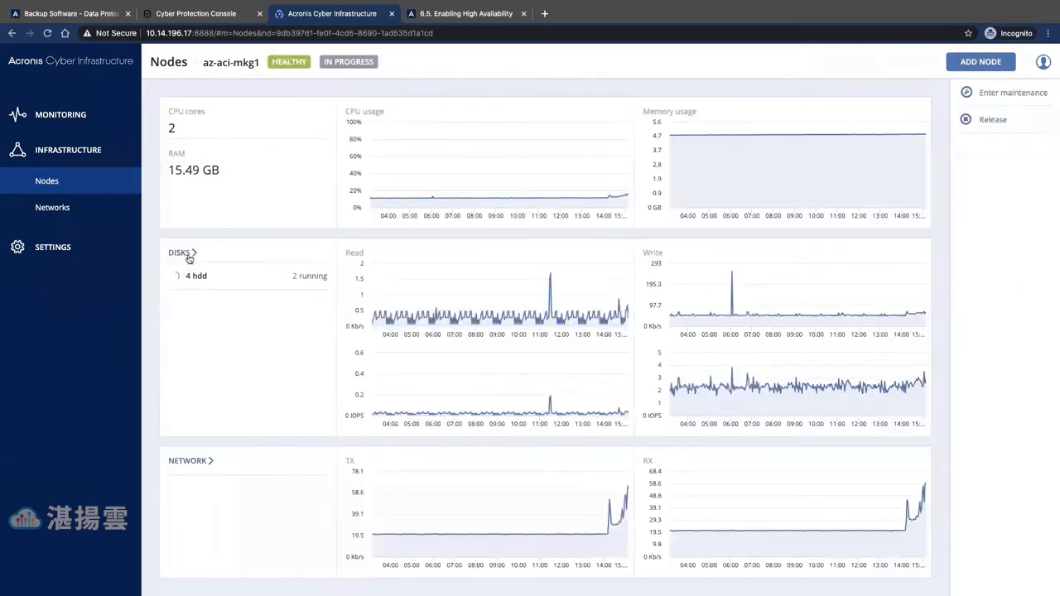
pyautogui.click(189, 259)
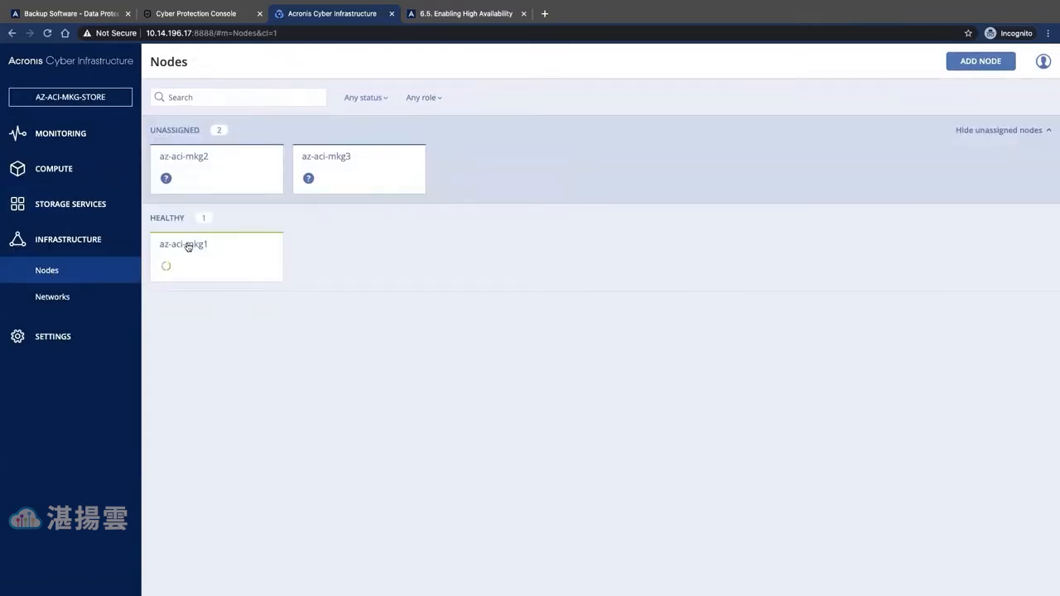
pyautogui.click(188, 246)
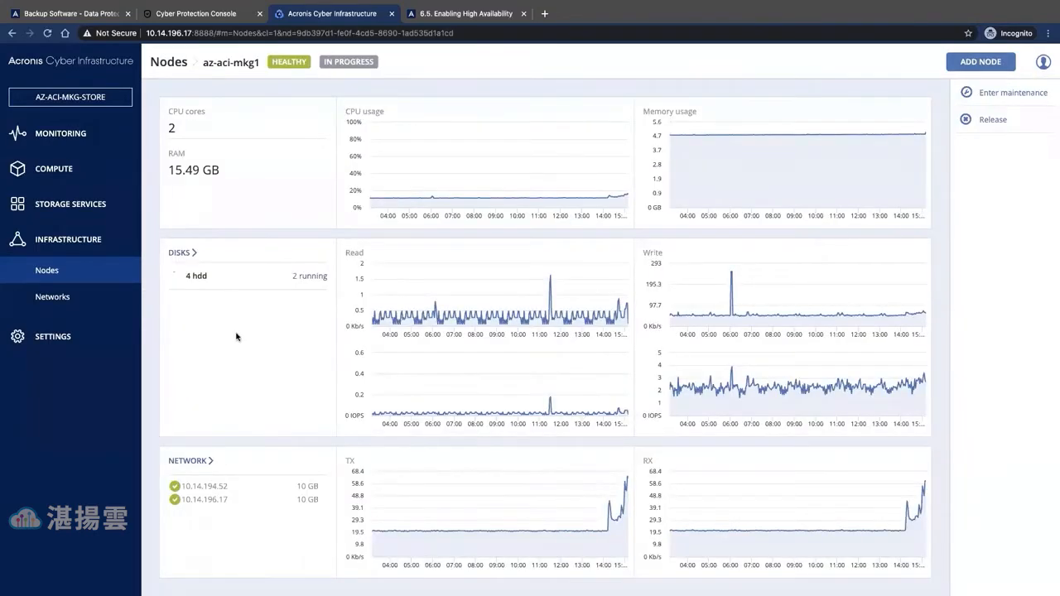
pyautogui.click(179, 253)
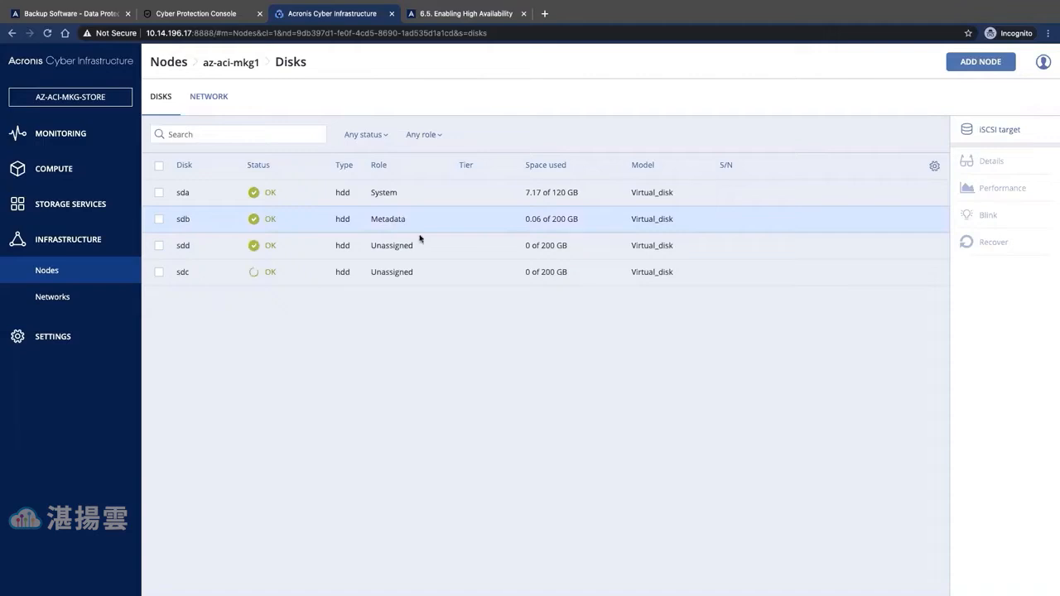
pyautogui.click(73, 245)
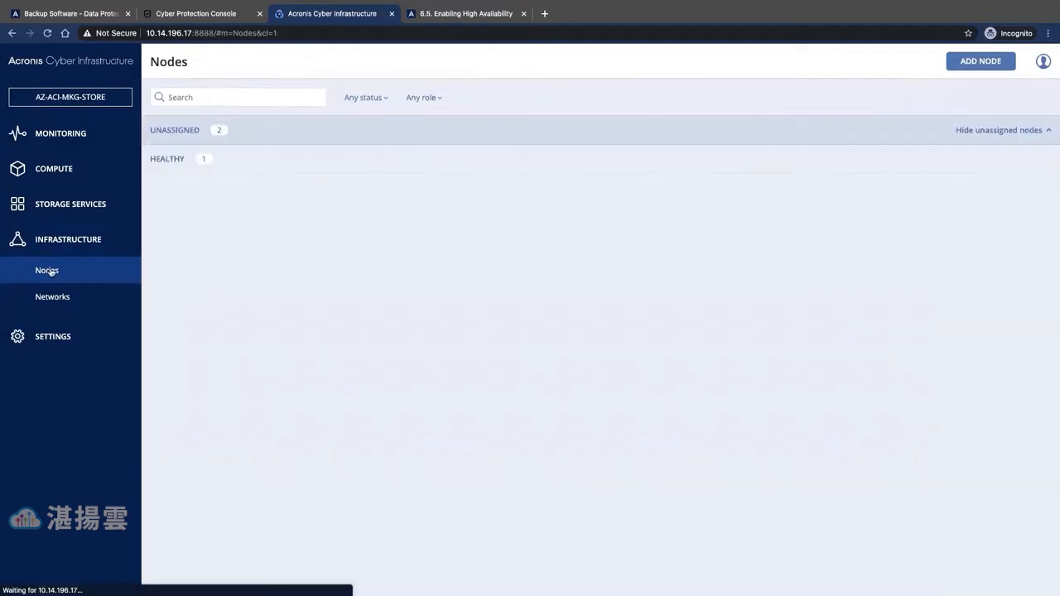
pyautogui.click(177, 258)
pyautogui.click(177, 254)
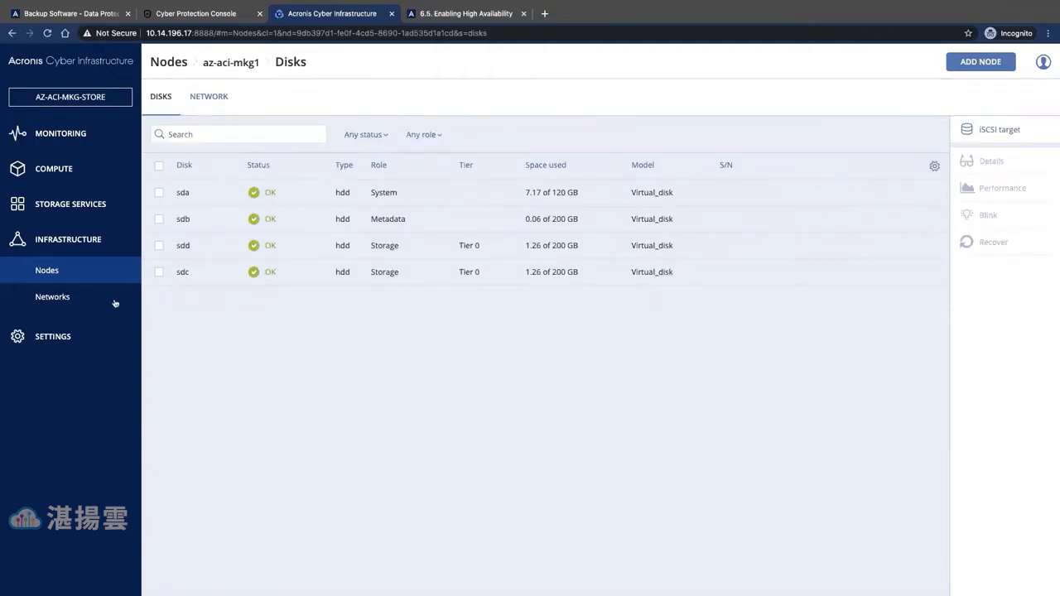
# - Join node az-aci-mkg2 to the cluster from the nodes overview
pyautogui.click(47, 271)
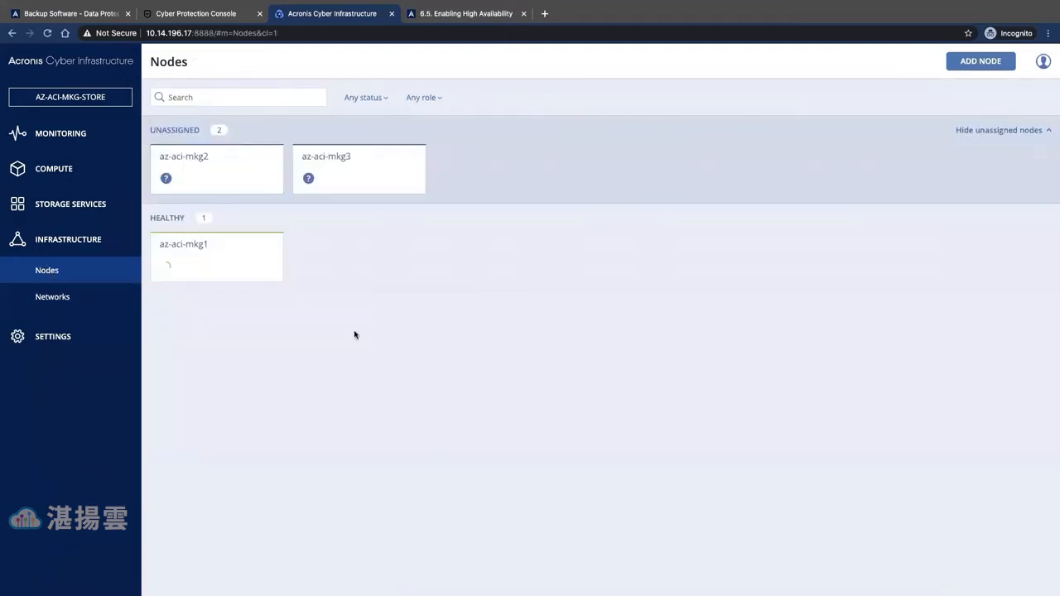
pyautogui.click(189, 160)
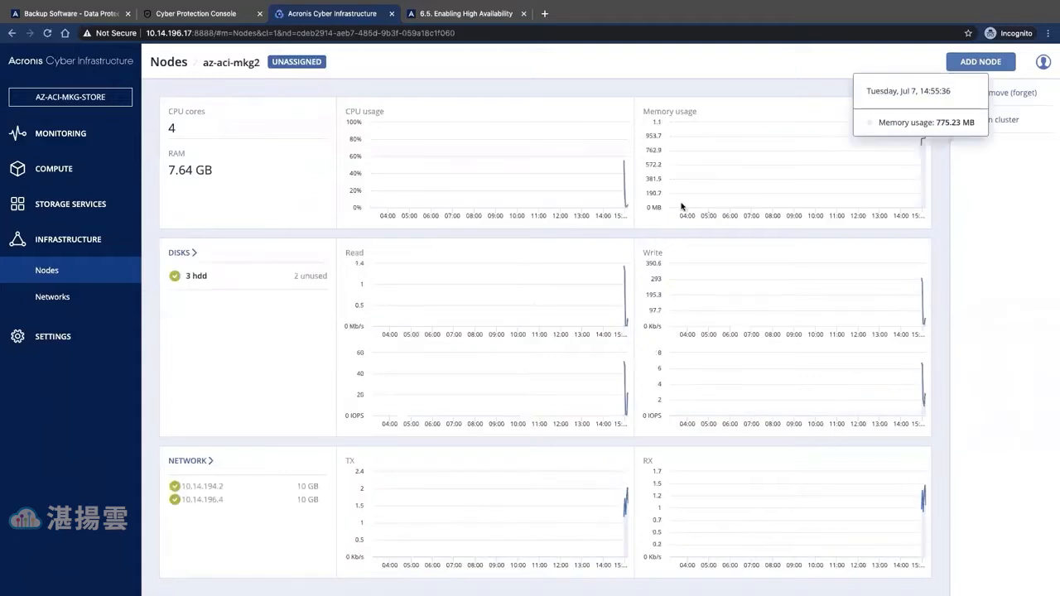
pyautogui.click(999, 121)
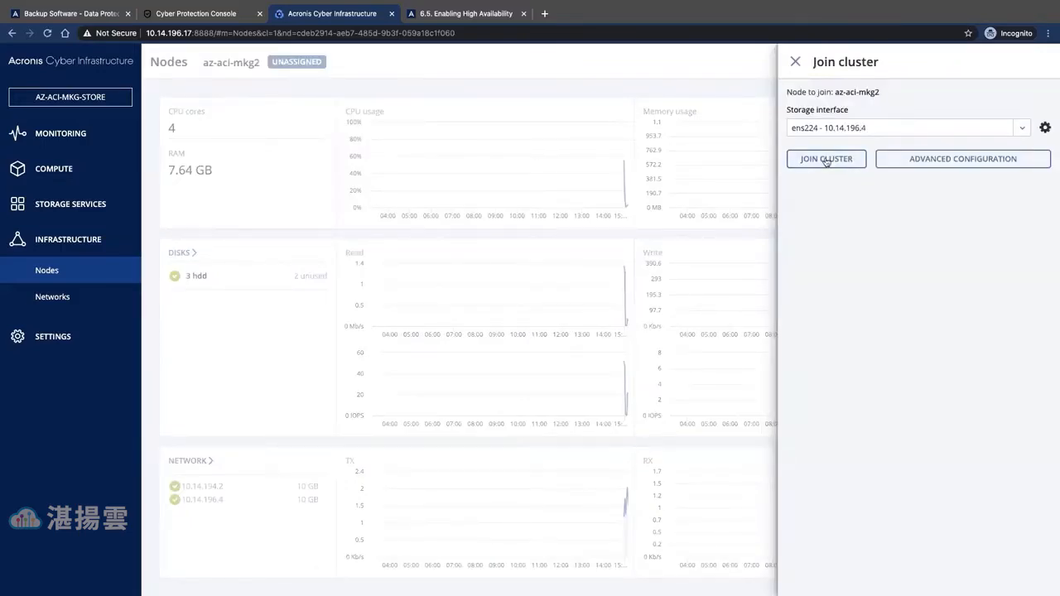
pyautogui.click(825, 161)
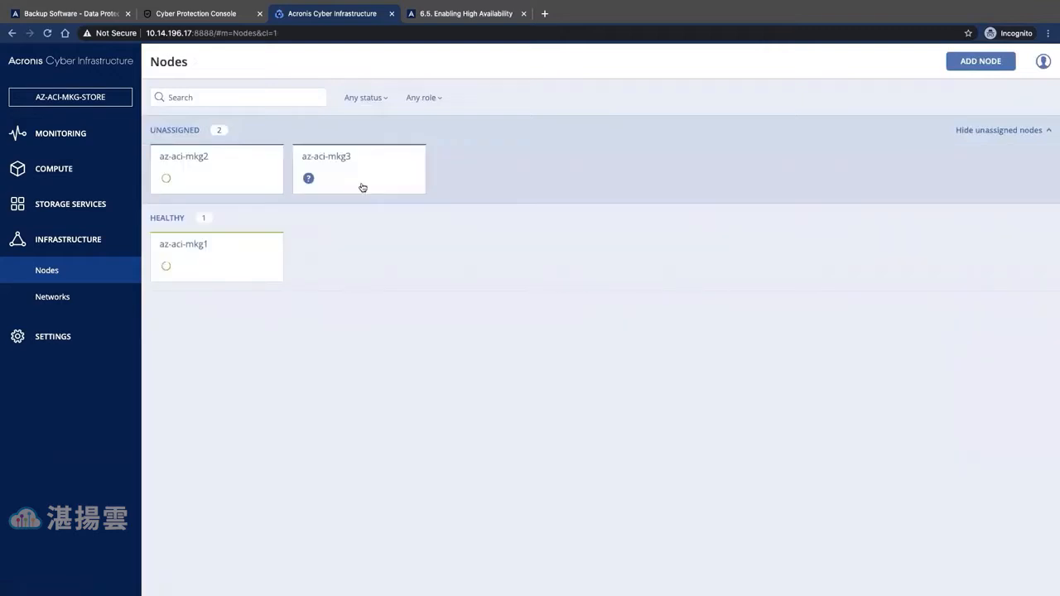
# - Join node az-aci-mkg3 to the cluster, then go to the Settings licensing page
pyautogui.click(331, 159)
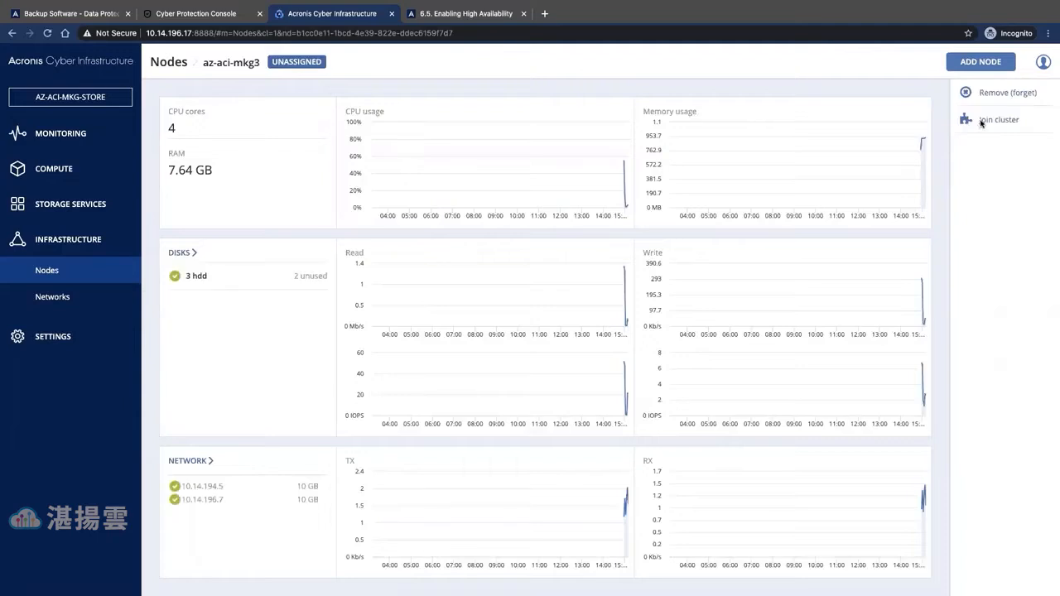
pyautogui.click(993, 120)
pyautogui.click(828, 159)
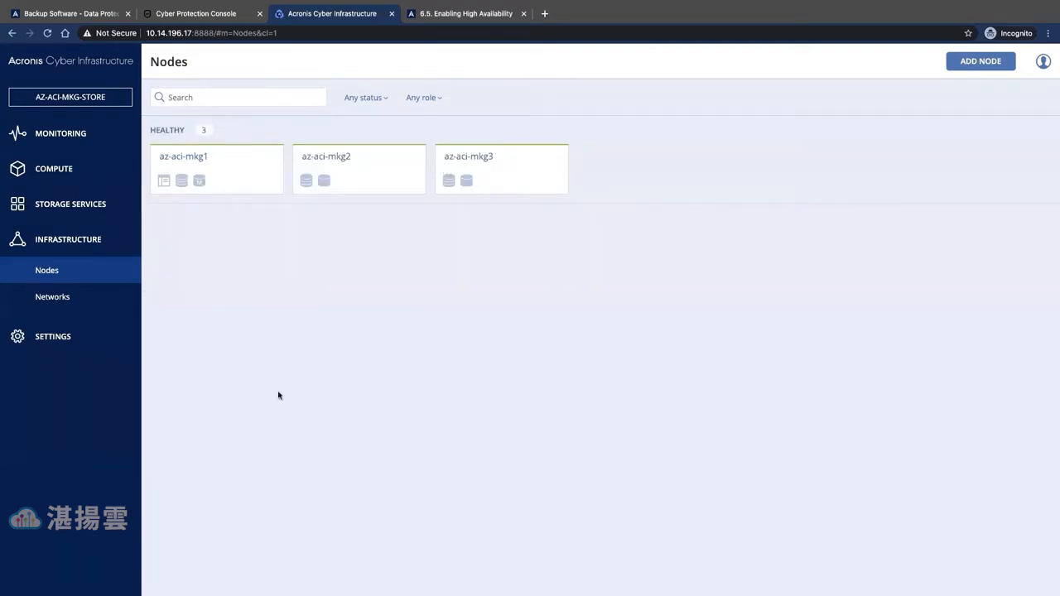
pyautogui.click(55, 341)
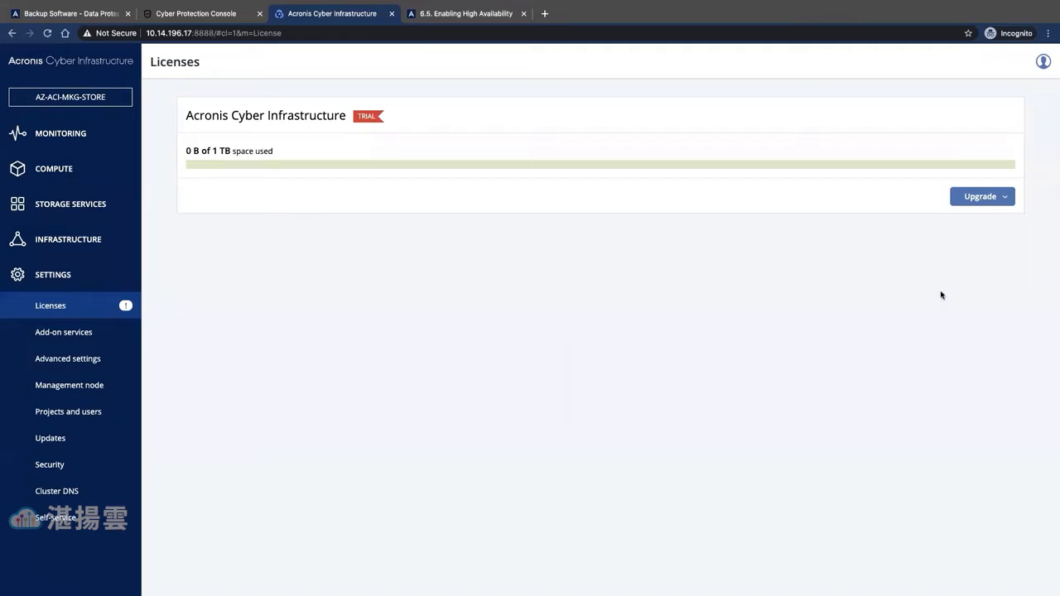
# - Upgrade the licence to SPLA using the US2, Boston, US regional data centre
pyautogui.click(978, 198)
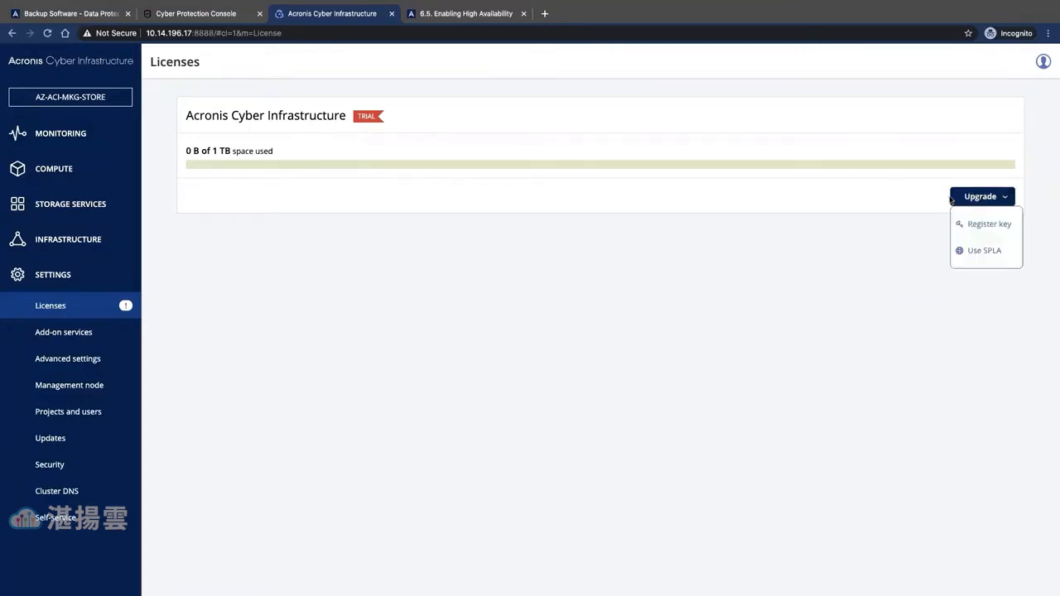
pyautogui.click(985, 250)
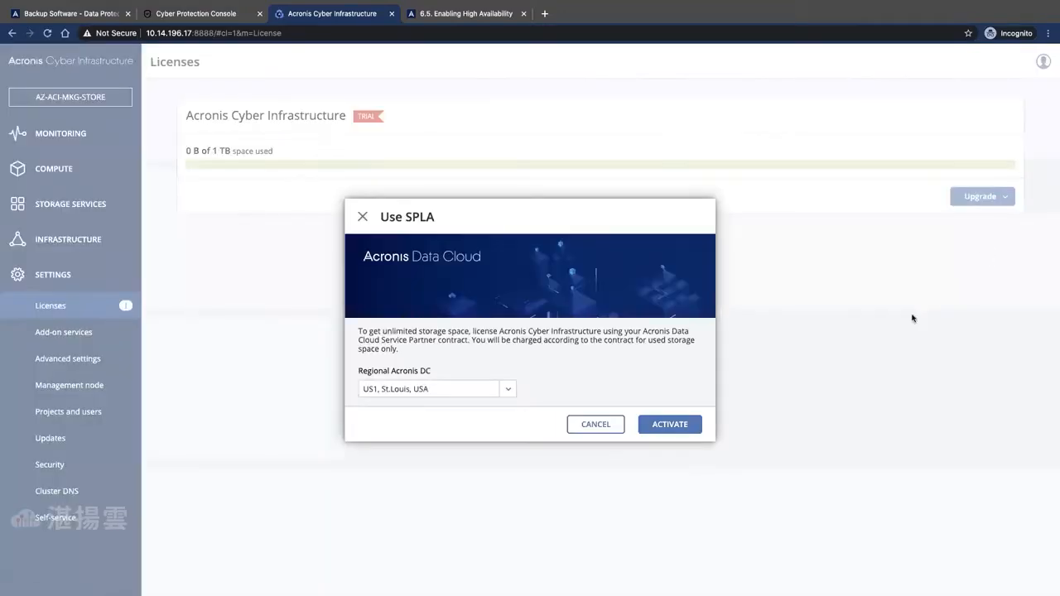
pyautogui.click(508, 388)
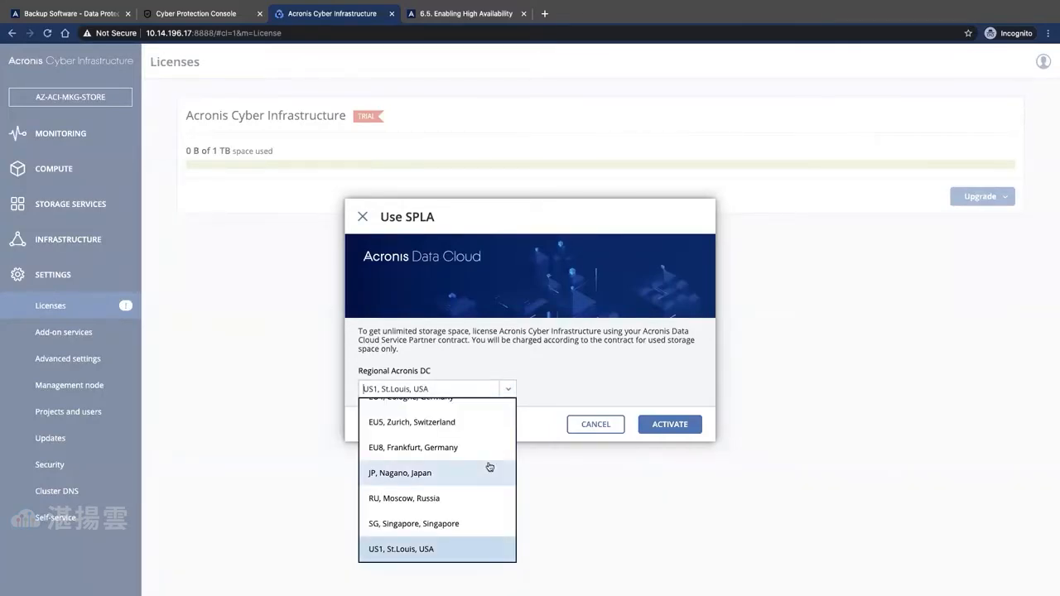
pyautogui.scroll(-2, 489, 467)
pyautogui.click(385, 501)
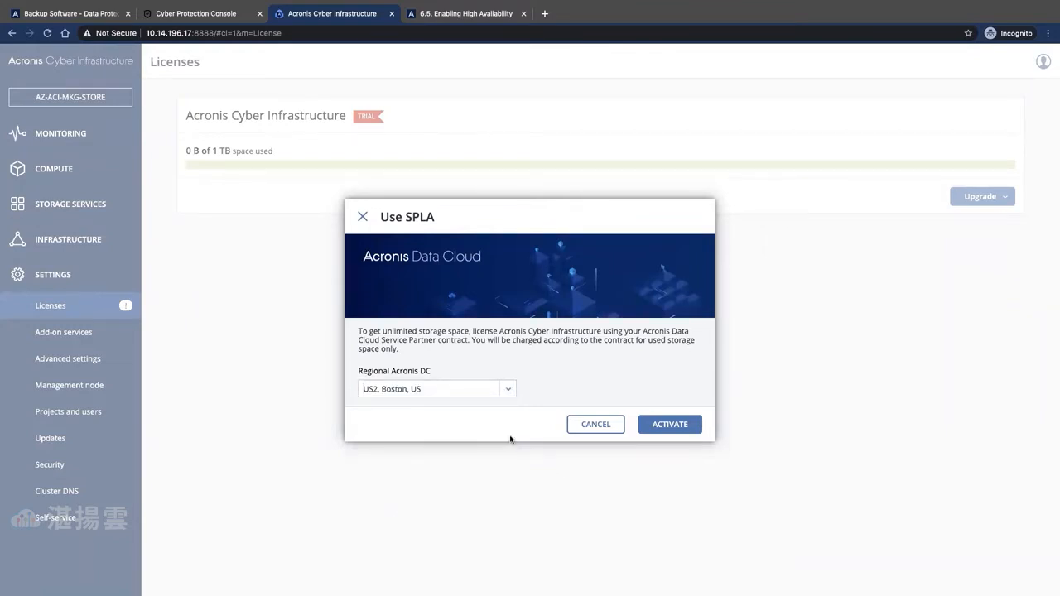
pyautogui.click(674, 430)
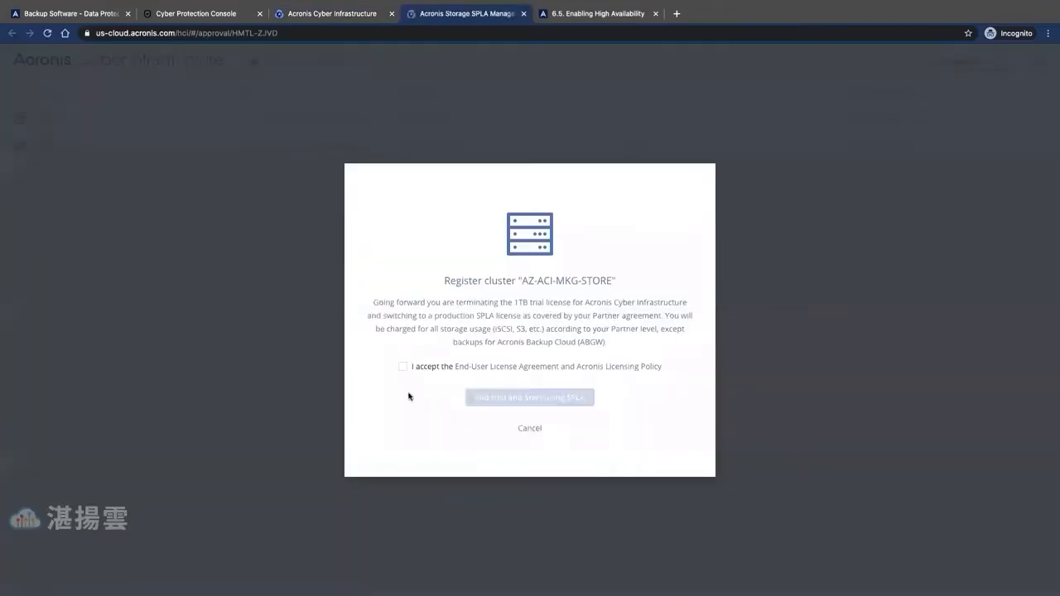
# - Accept the licence agreement and register cluster AZ-ACI-MKG-STORE, ending the trial for SPLA
pyautogui.click(404, 368)
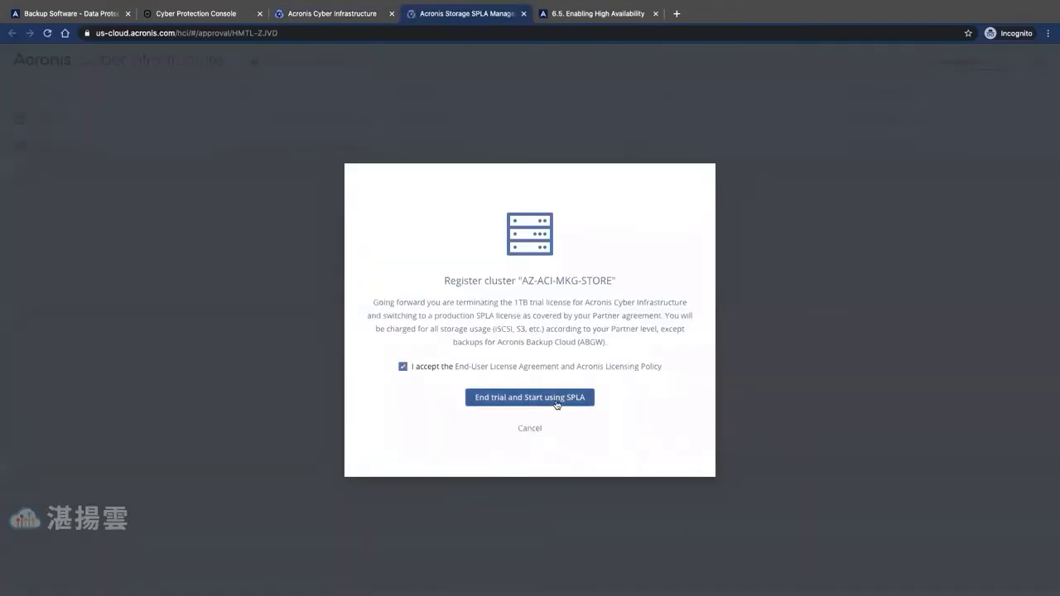
pyautogui.click(494, 399)
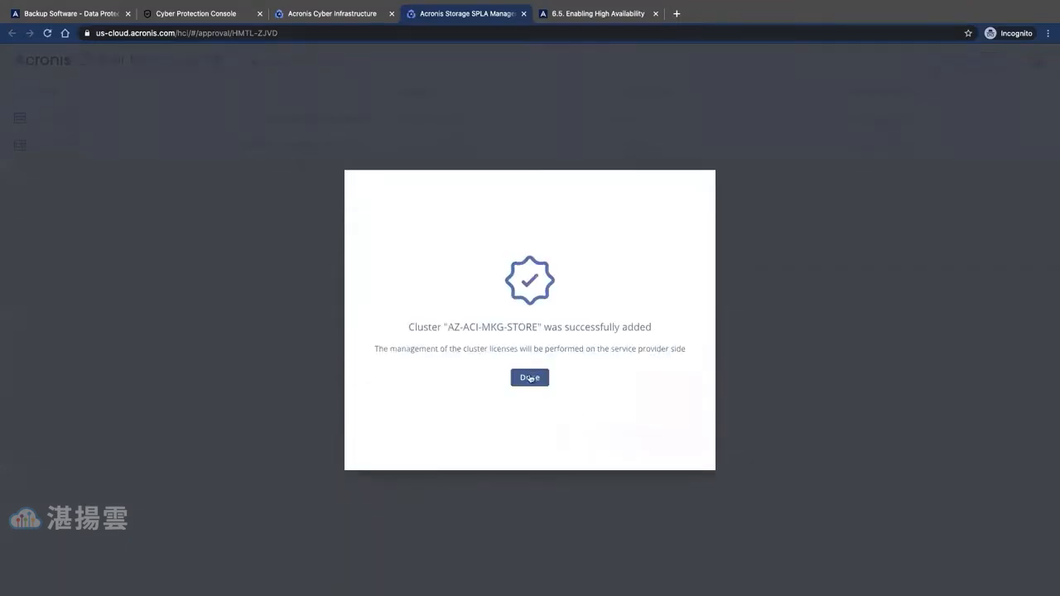
pyautogui.press('Return')
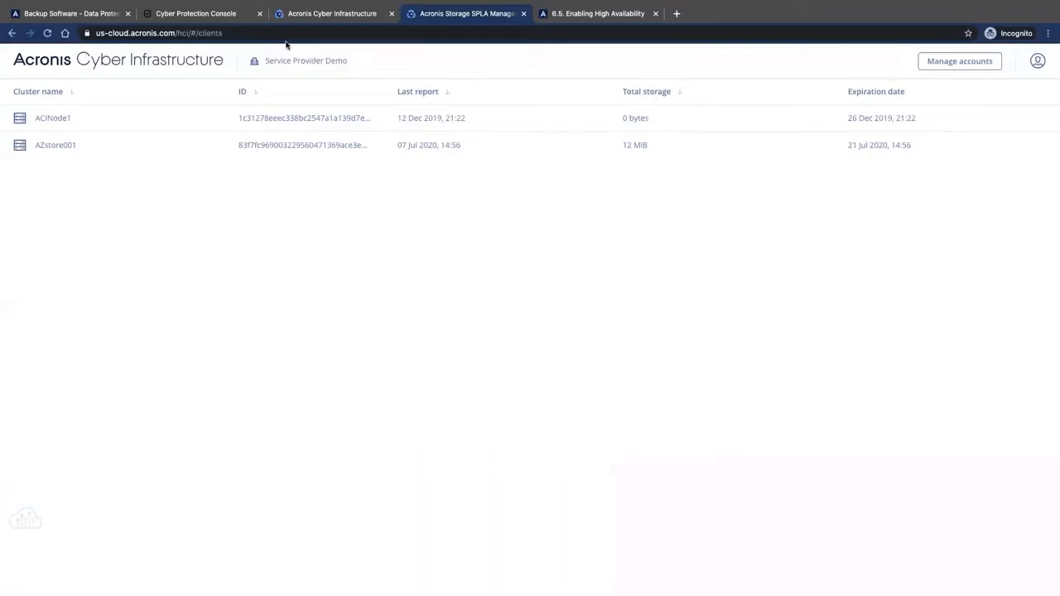
# - Review backup locations, HA documentation and the SPLA cluster list, then return to the admin panel
pyautogui.click(196, 13)
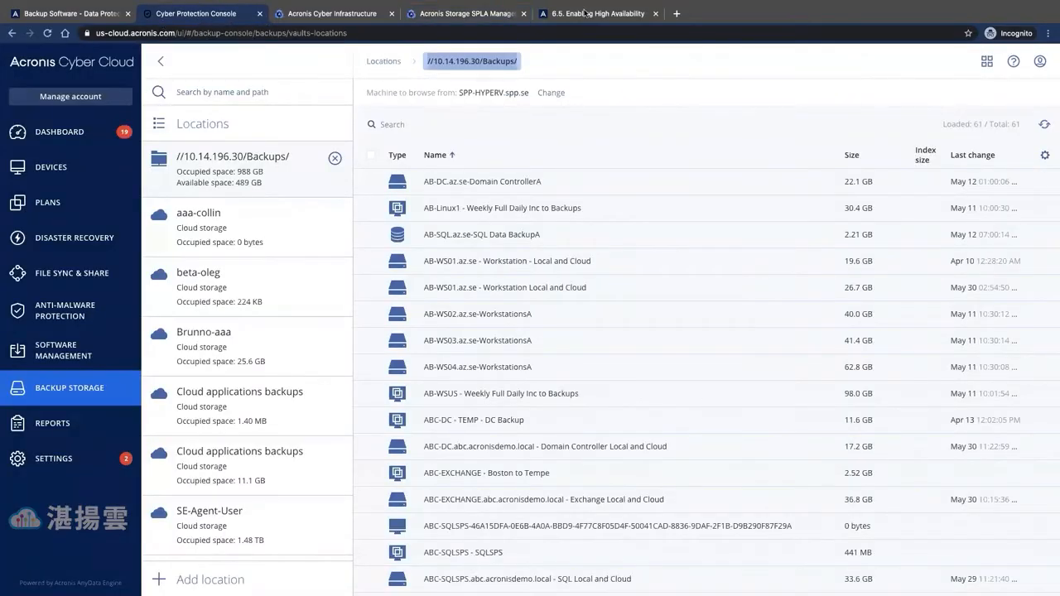
pyautogui.click(585, 12)
pyautogui.click(447, 13)
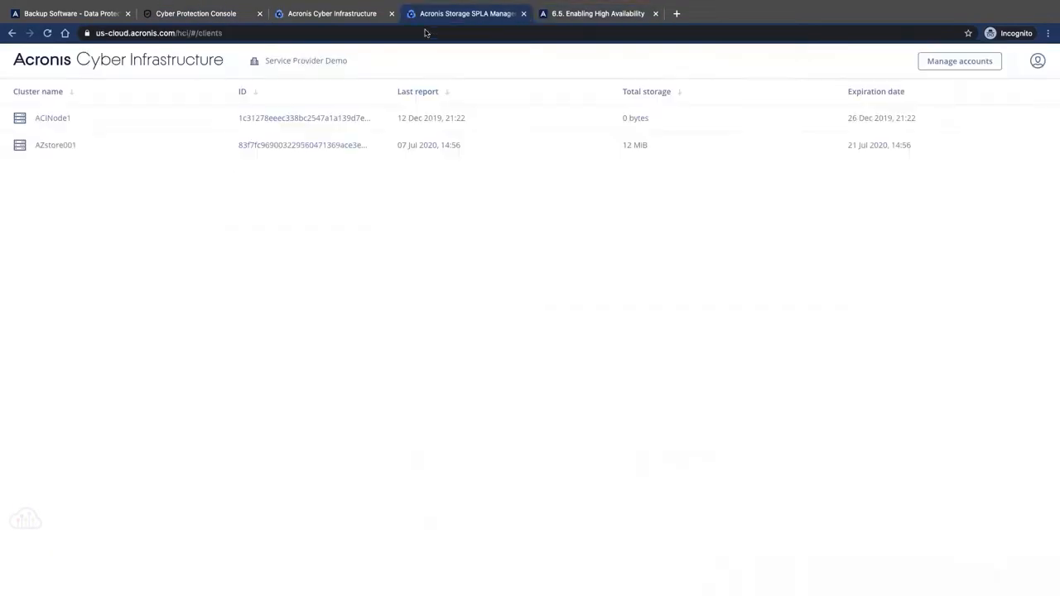
pyautogui.click(331, 13)
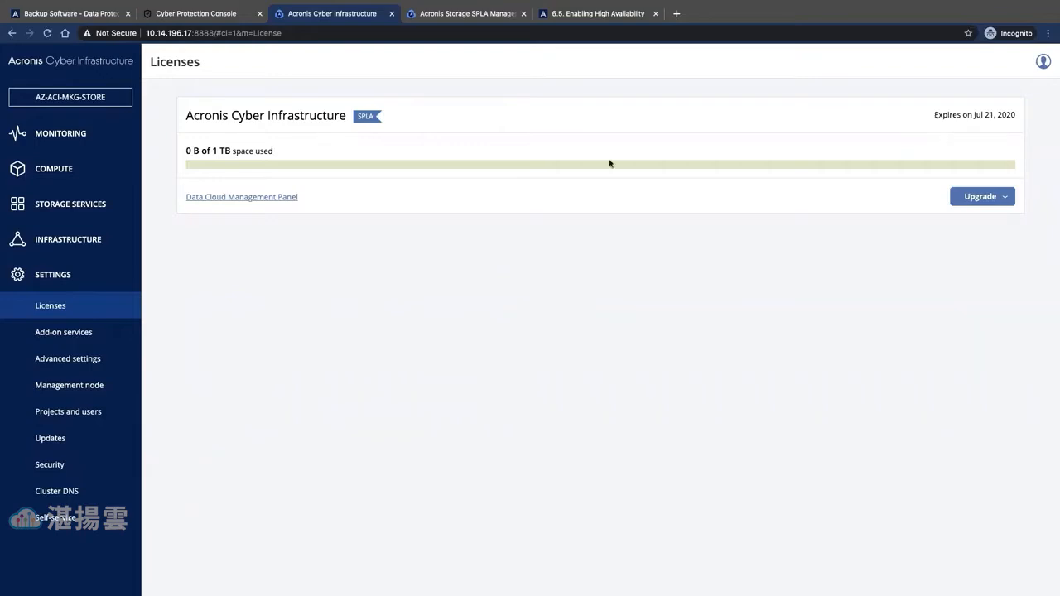
# - Refresh the Licenses page so the SPLA quota reads 0 B of Unlimited
pyautogui.click(78, 338)
pyautogui.click(59, 307)
pyautogui.moveTo(192, 152); pyautogui.dragTo(267, 154)
pyautogui.click(366, 265)
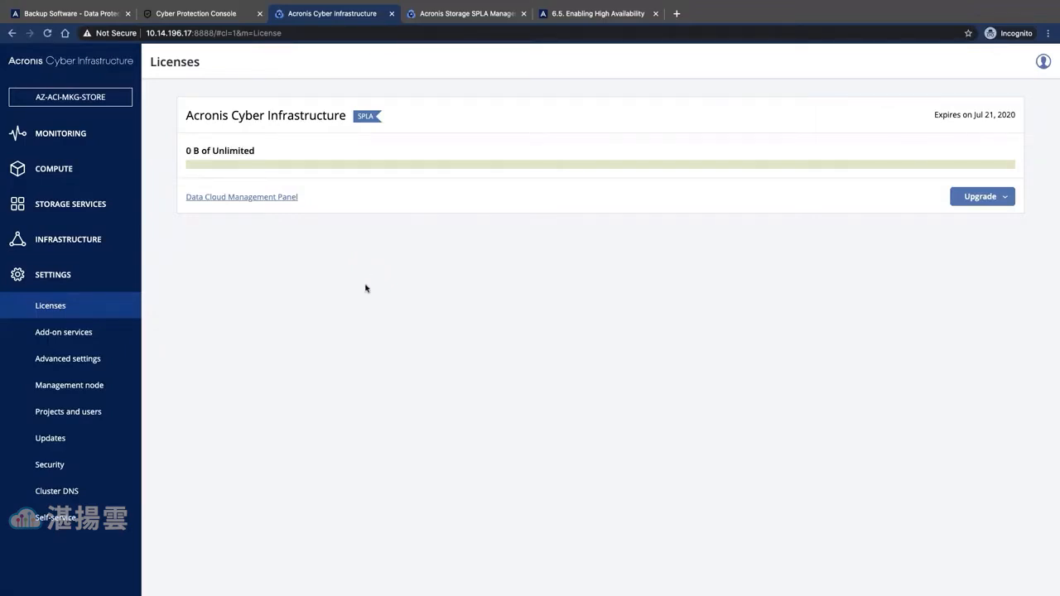
# - Open Management node settings and check the database Backup tab
pyautogui.click(81, 388)
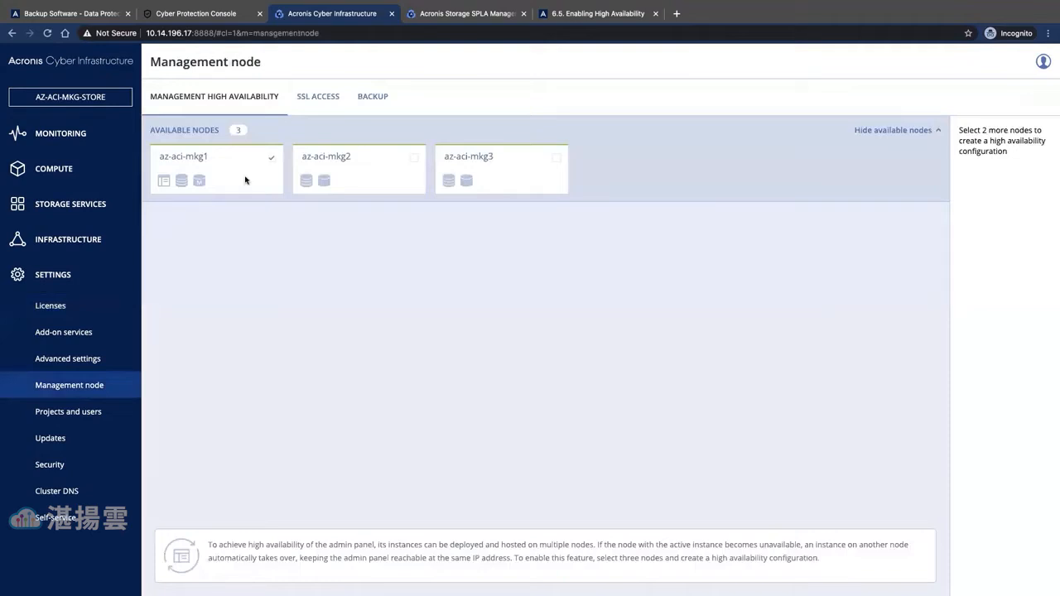
pyautogui.click(379, 96)
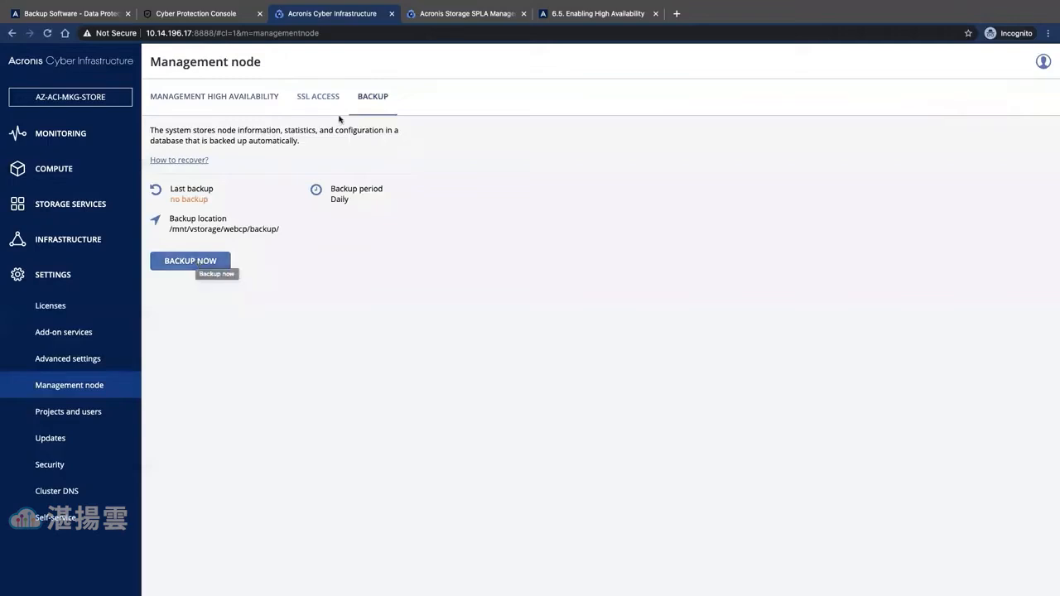
pyautogui.click(250, 100)
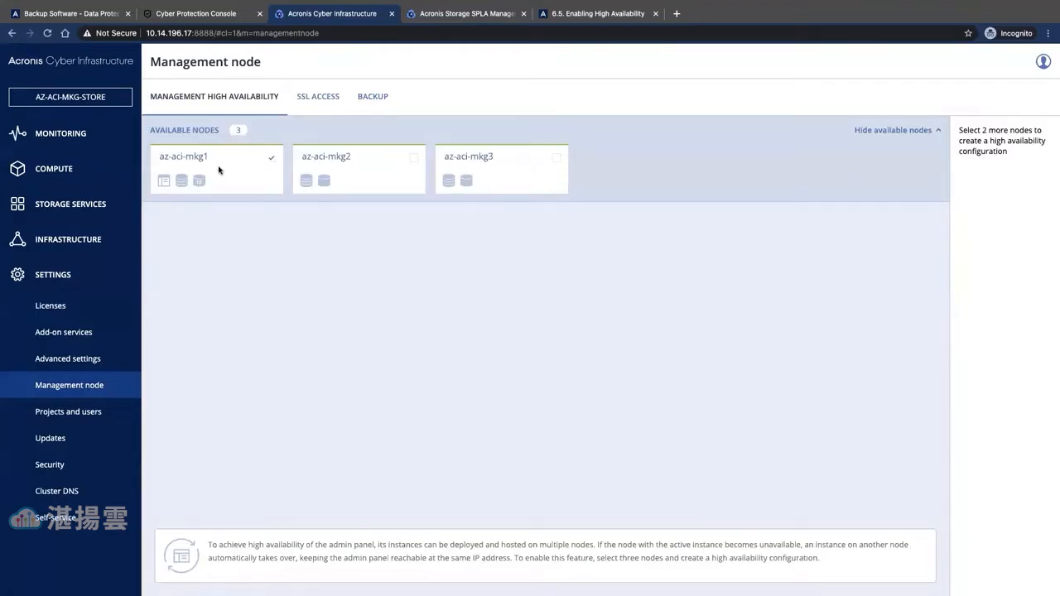
# - Select az-aci-mkg2 and az-aci-mkg3 for high availability and start Create HA
pyautogui.click(425, 165)
pyautogui.click(555, 158)
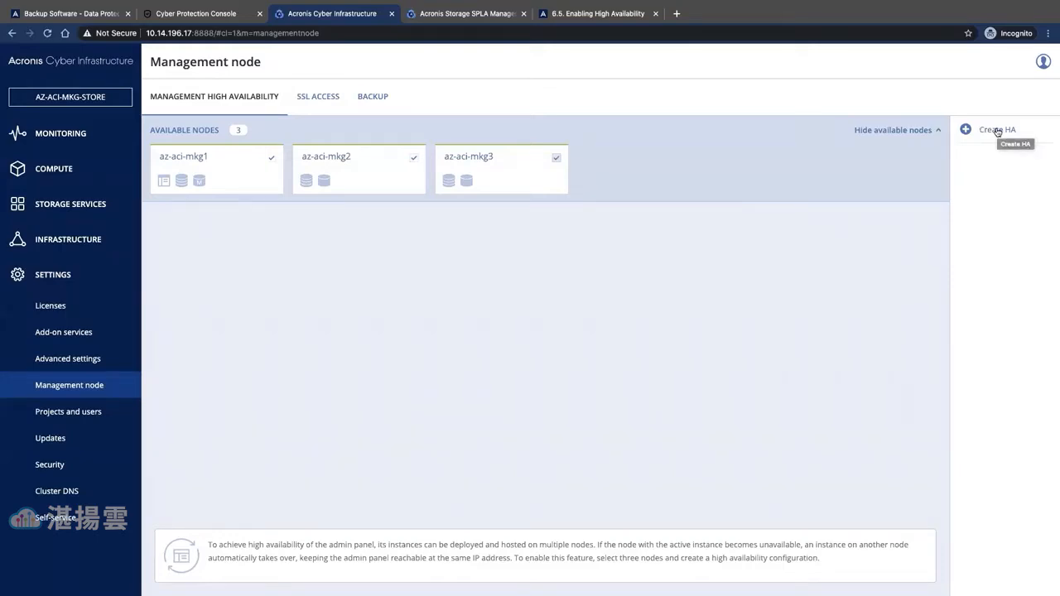
pyautogui.click(998, 131)
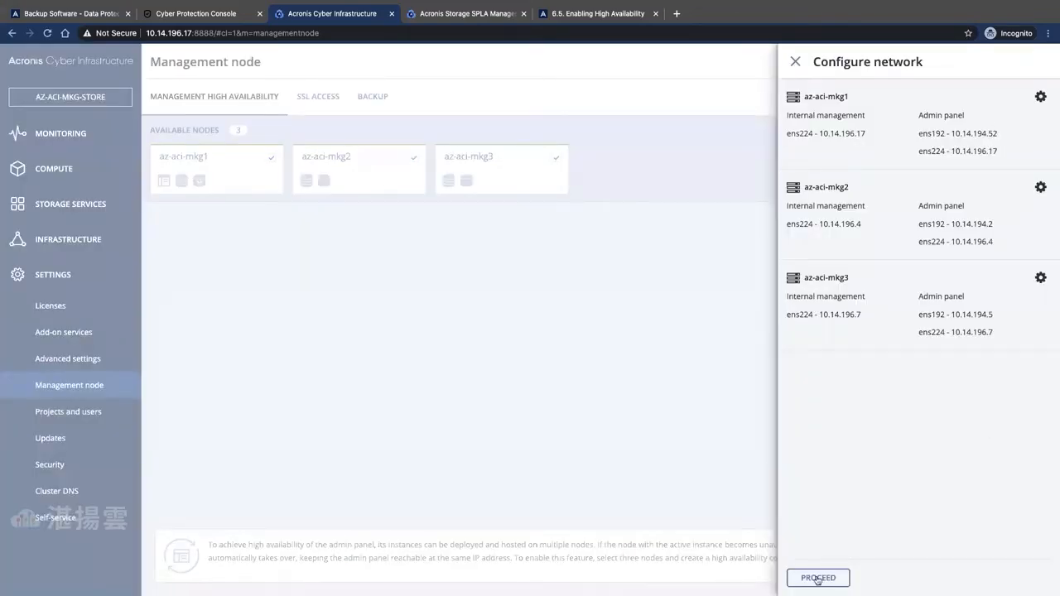
# - Enable HA with internal management IP 10.14.196.4 and admin panel IP 10.14.194.6
pyautogui.click(818, 579)
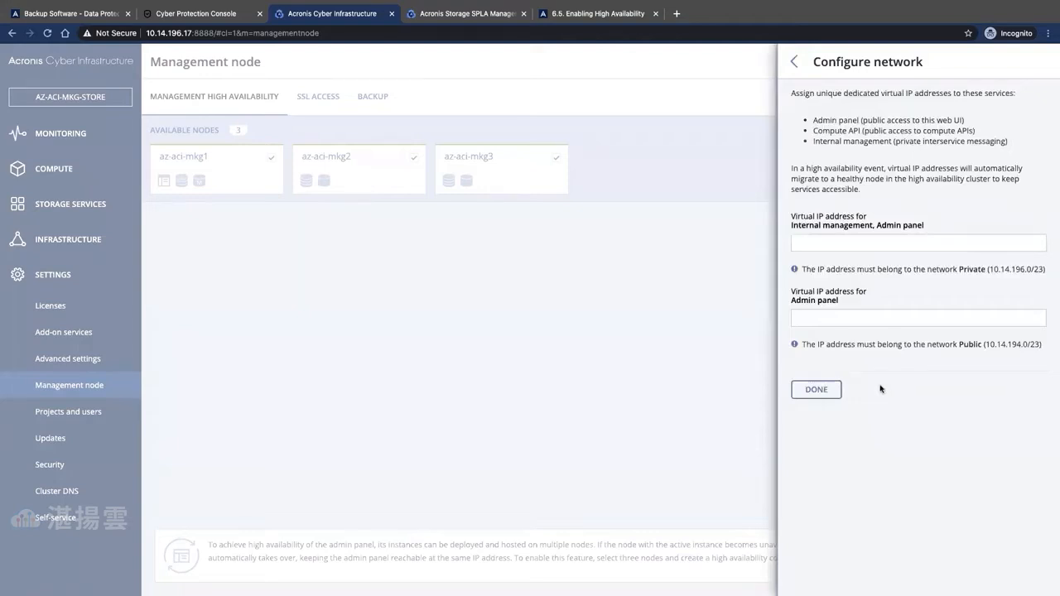
pyautogui.click(878, 243)
pyautogui.write('10.14')
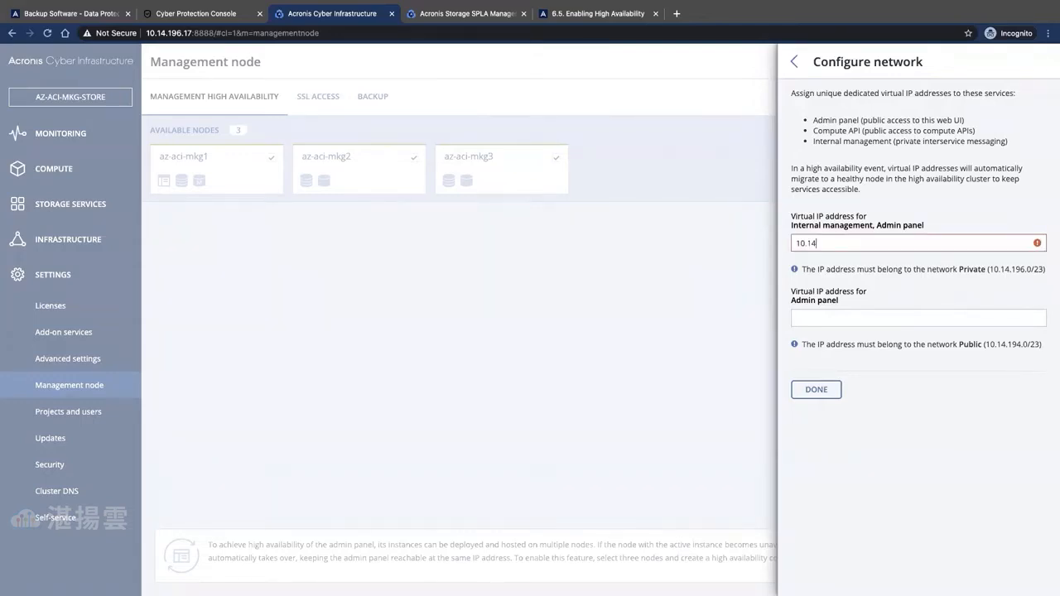
pyautogui.write('.196.4')
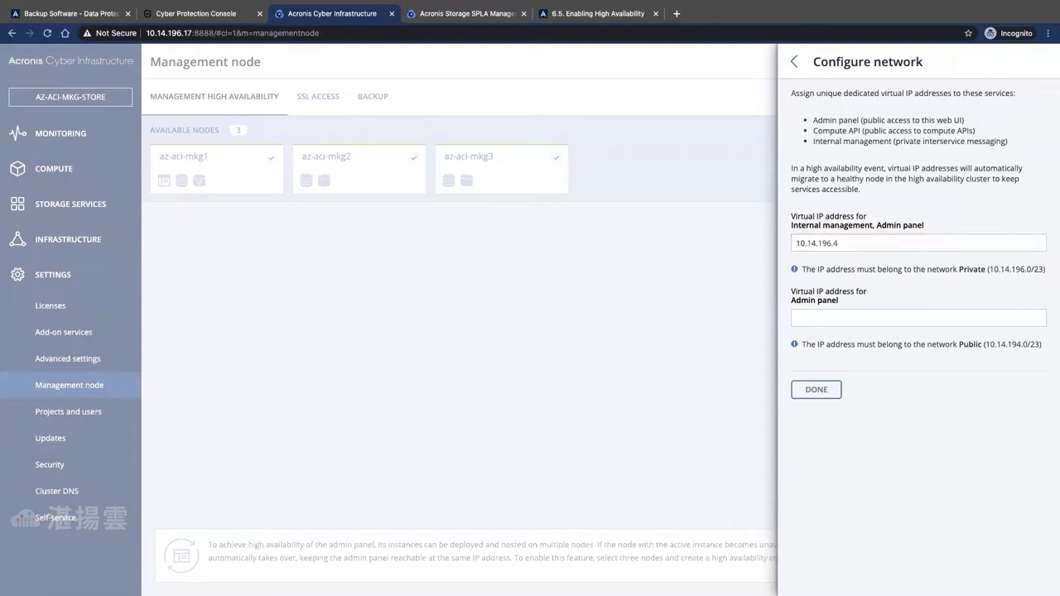
pyautogui.click(888, 319)
pyautogui.write('10')
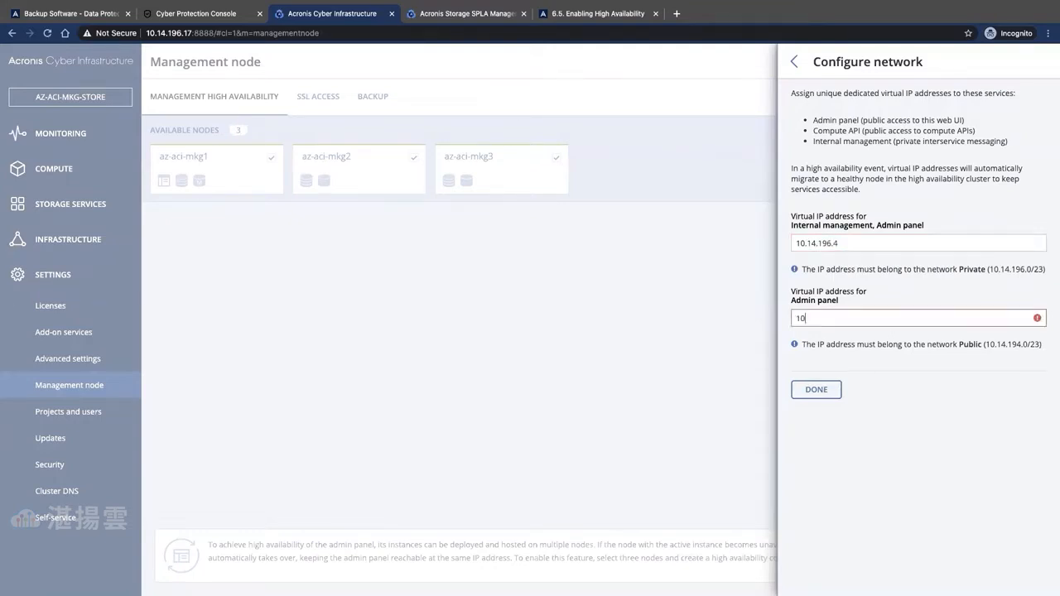
pyautogui.write('.14.194')
pyautogui.write('.6')
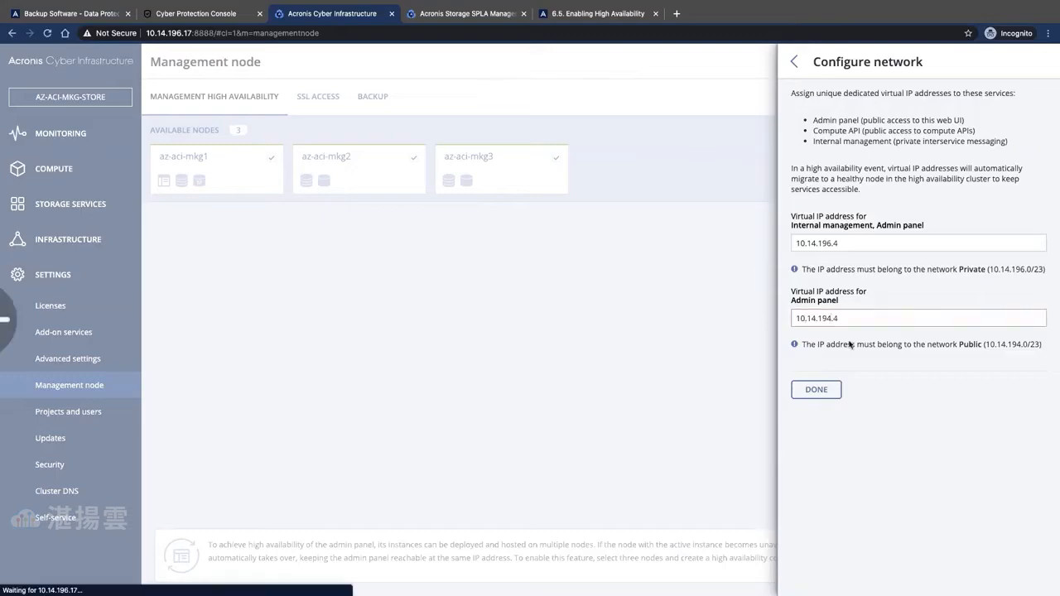
pyautogui.click(812, 390)
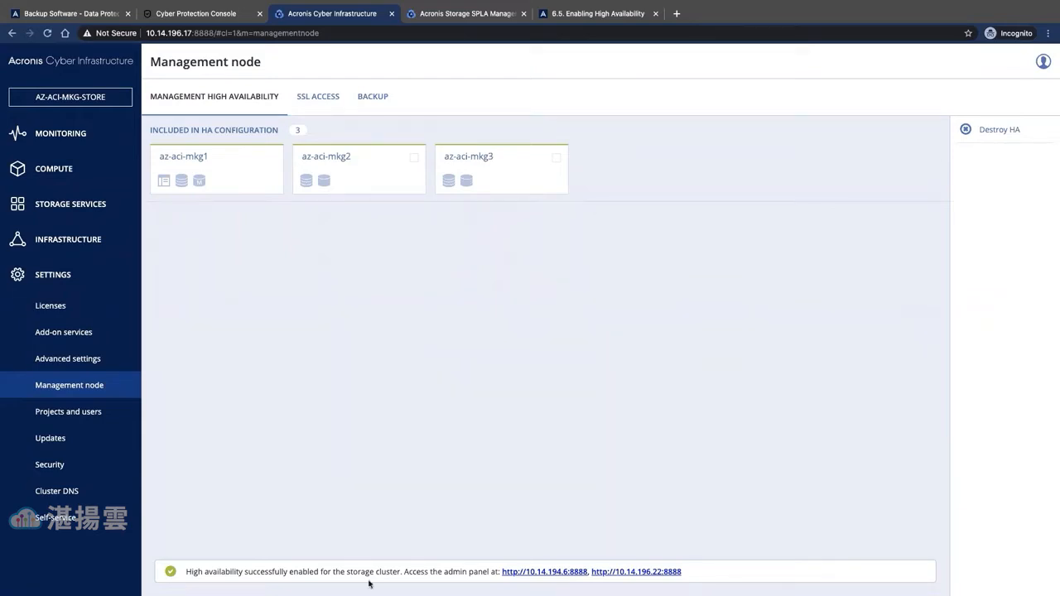
# - Start an NFS-backed backup gateway on az-aci-mkg1 and accept its network settings
pyautogui.click(82, 208)
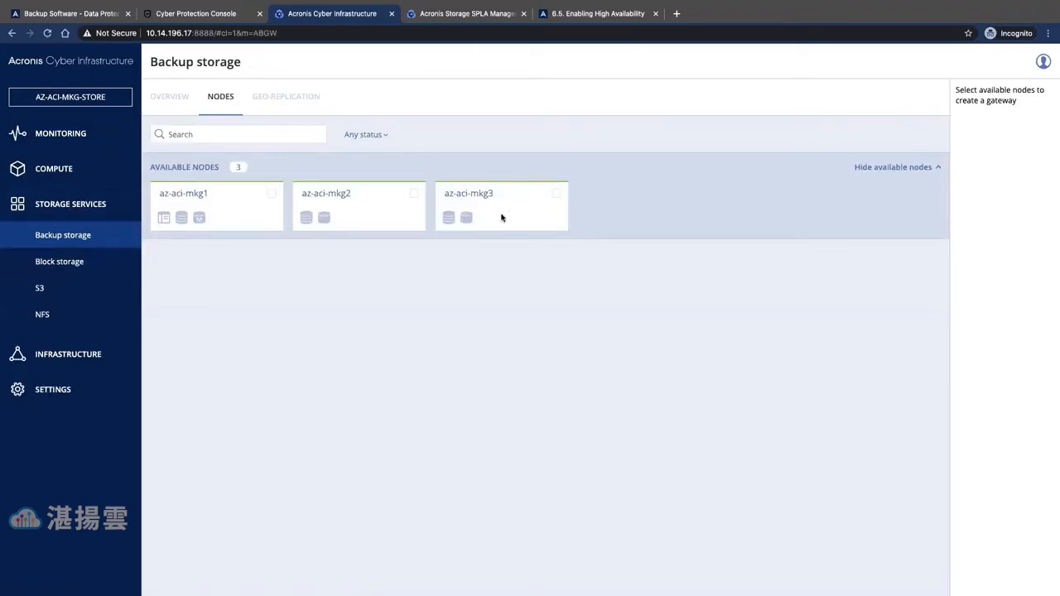
pyautogui.click(272, 194)
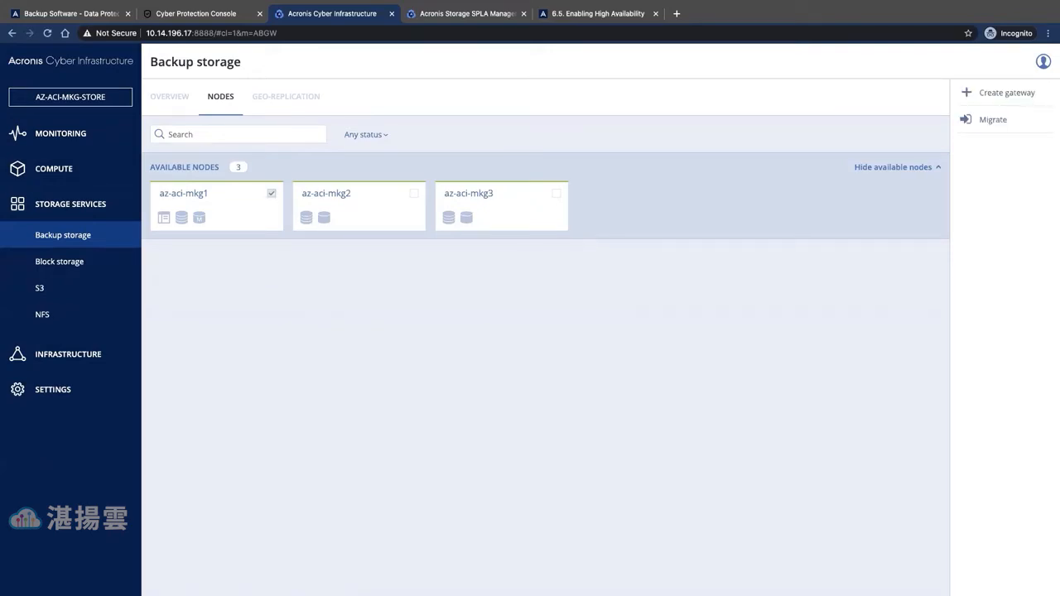
pyautogui.click(995, 95)
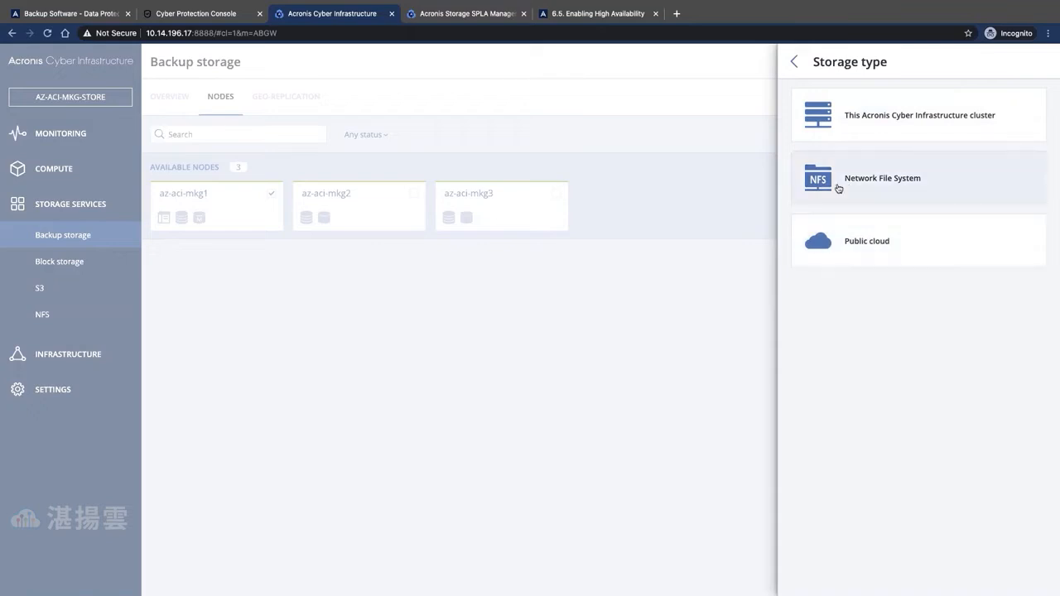
pyautogui.click(882, 182)
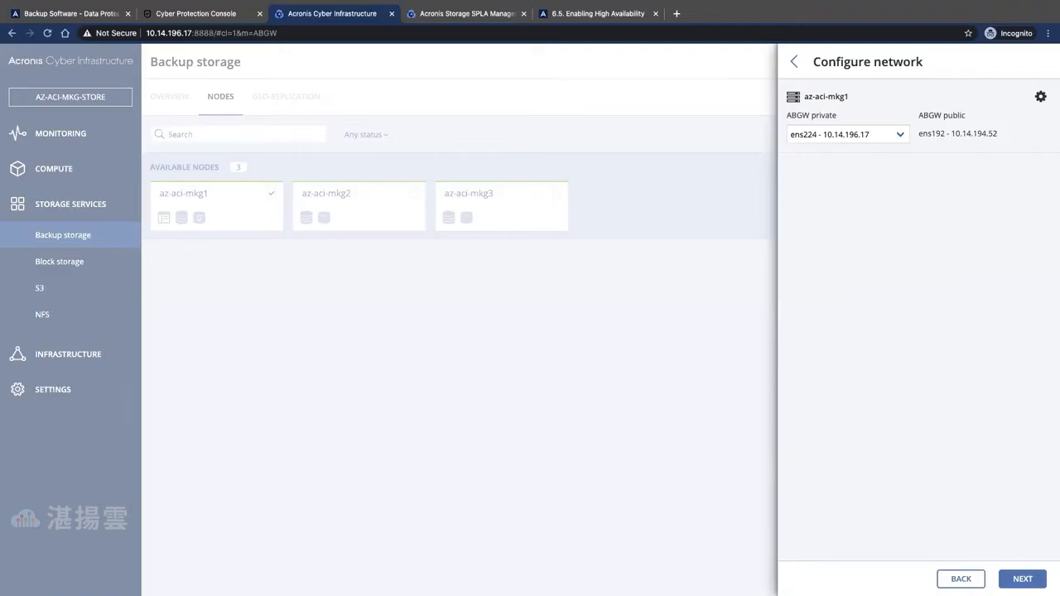
pyautogui.click(1022, 579)
# - Enter NFS host 10.14.196.30 with export /Backups and submit for verification
pyautogui.click(815, 118)
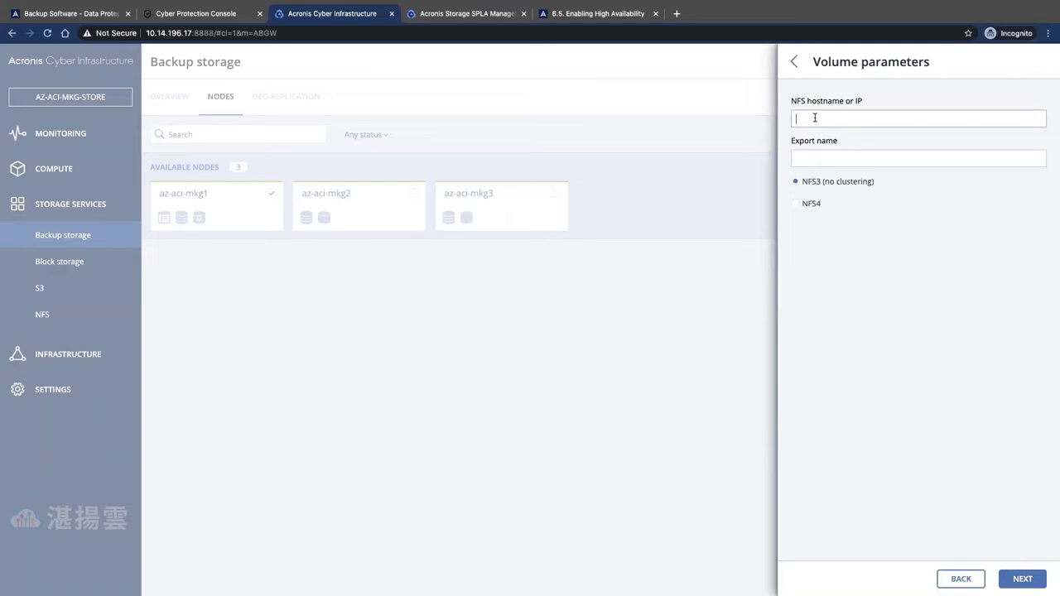
pyautogui.click(912, 118)
pyautogui.write('10.14.196.30')
pyautogui.click(889, 163)
pyautogui.write('/Backup')
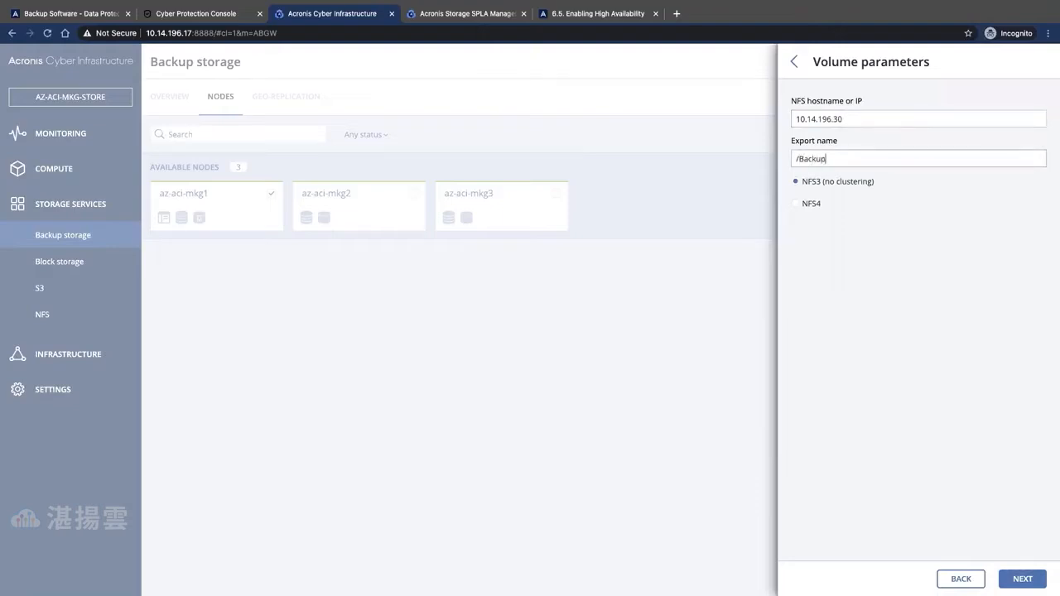
pyautogui.write('s')
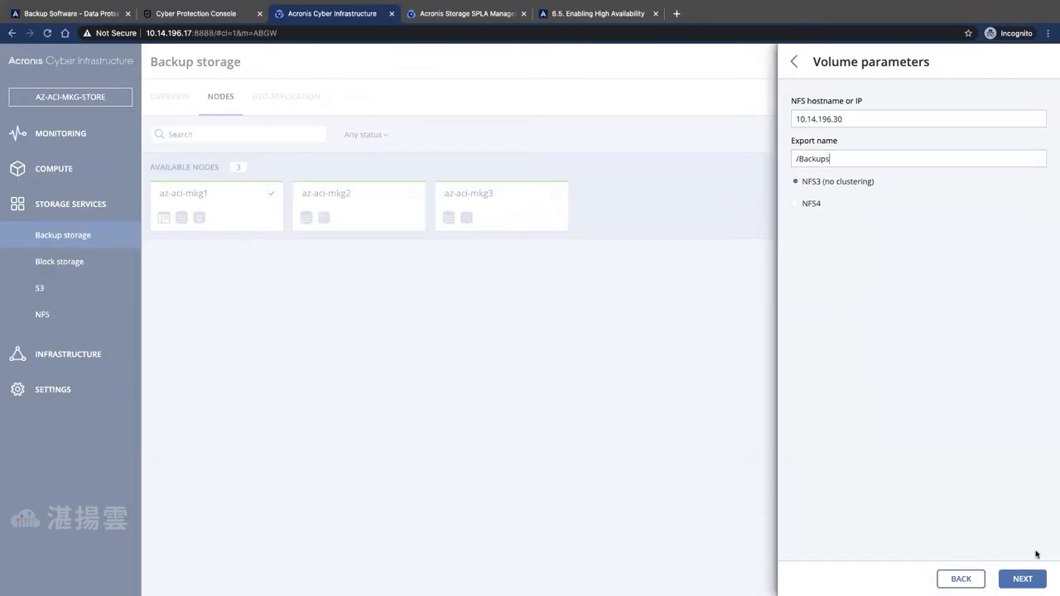
pyautogui.click(1025, 582)
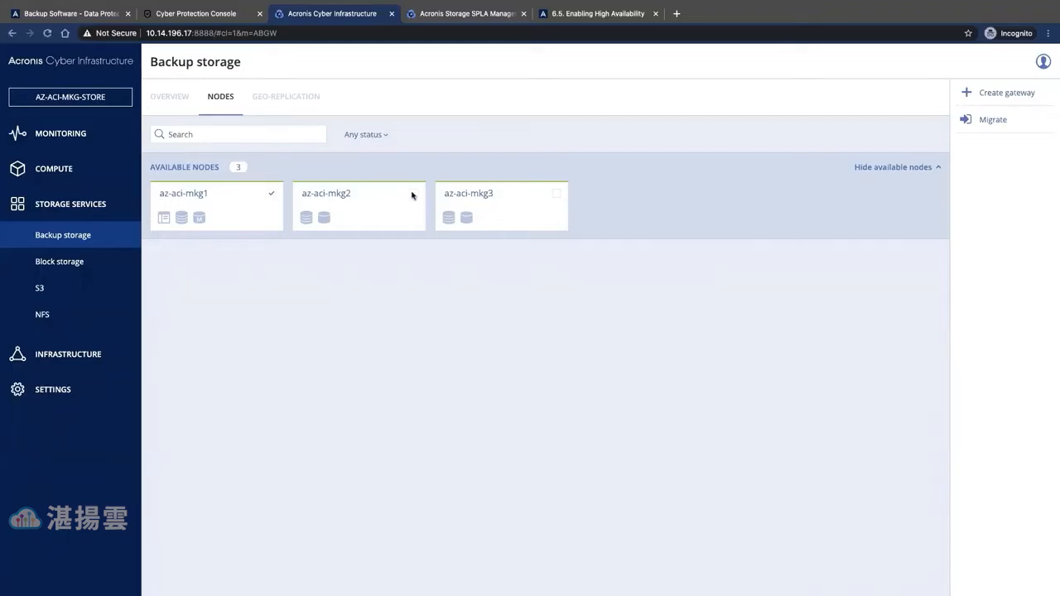
# - Start a public-cloud gateway on all three nodes and choose Amazon S3 storage
pyautogui.click(559, 194)
pyautogui.click(1008, 97)
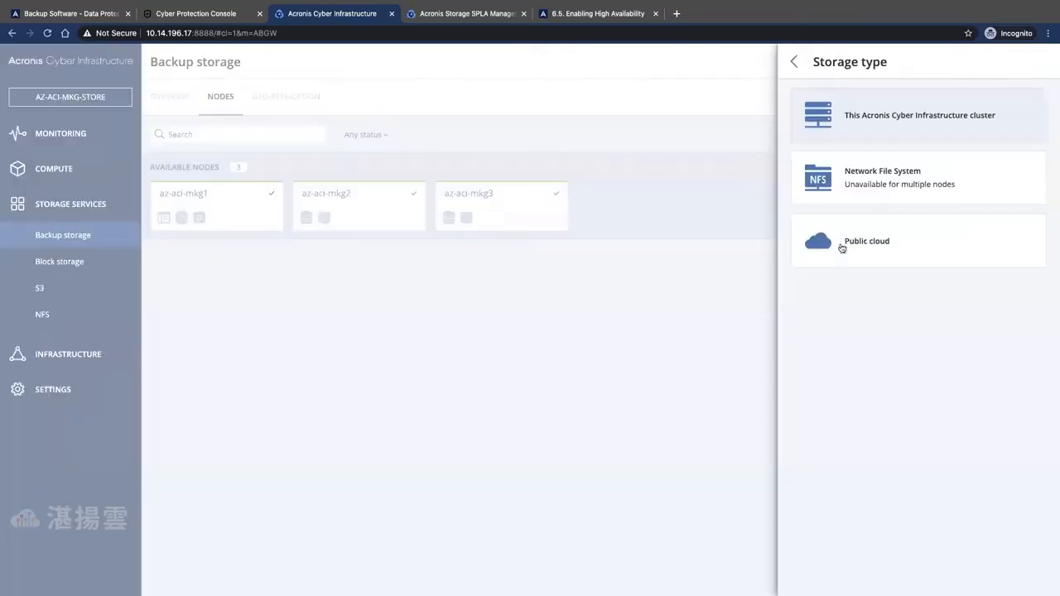
pyautogui.click(847, 242)
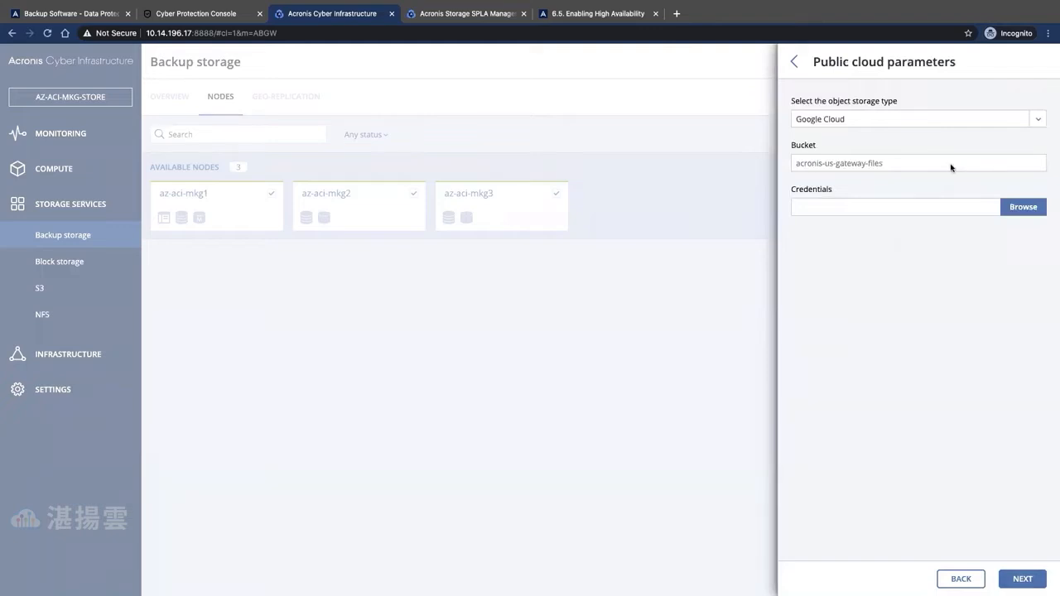
pyautogui.click(836, 120)
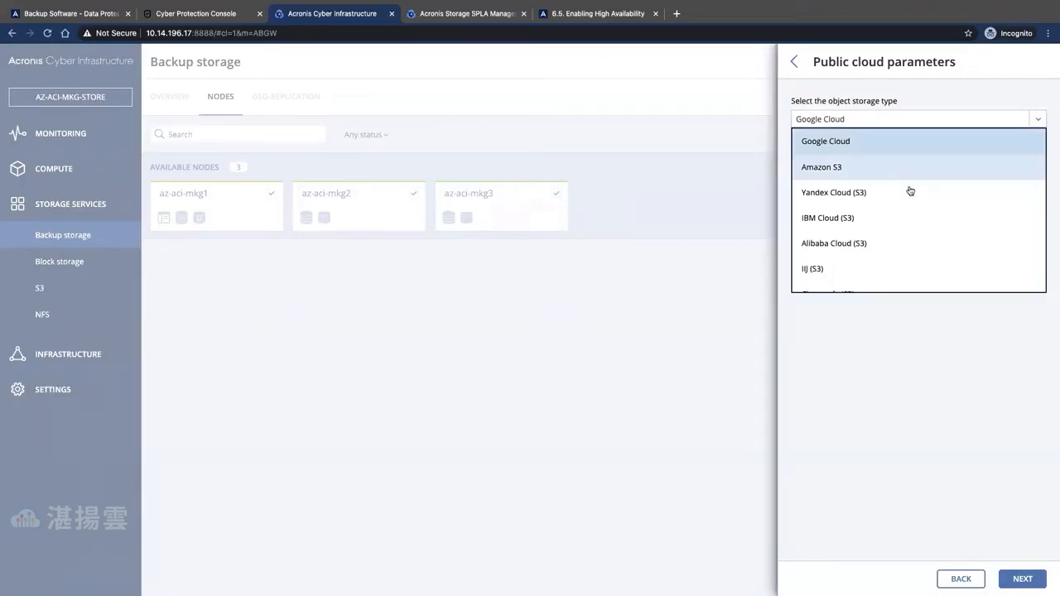
pyautogui.scroll(-1, 914, 230)
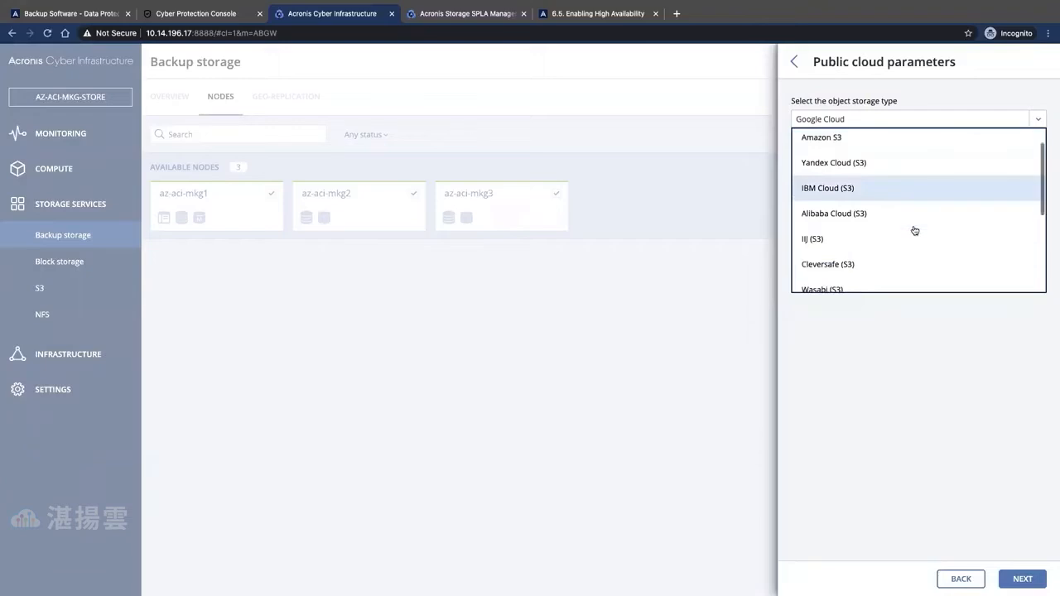
pyautogui.scroll(-3, 914, 230)
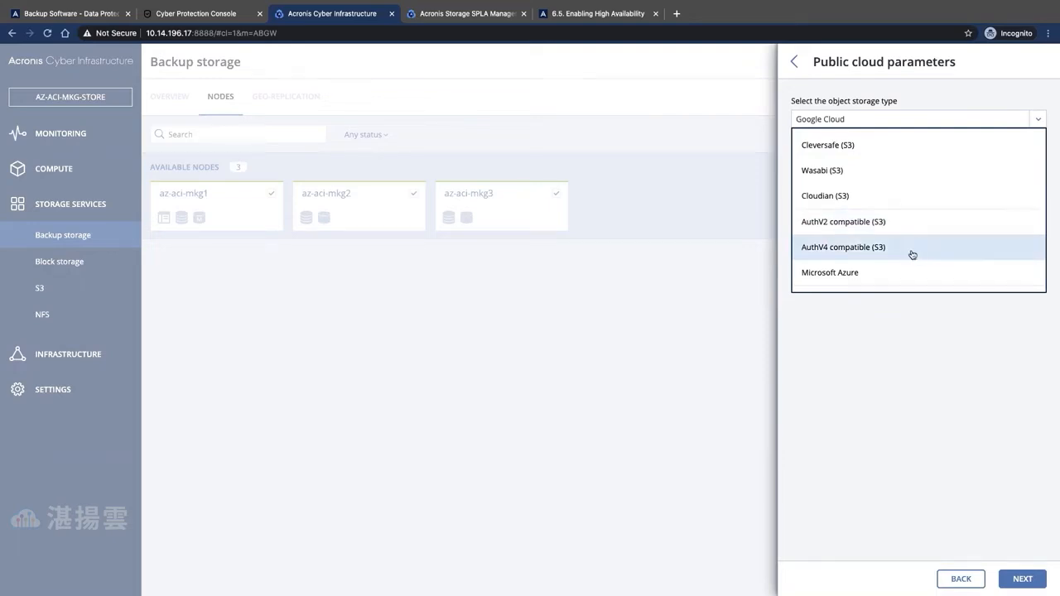
pyautogui.scroll(-1, 912, 254)
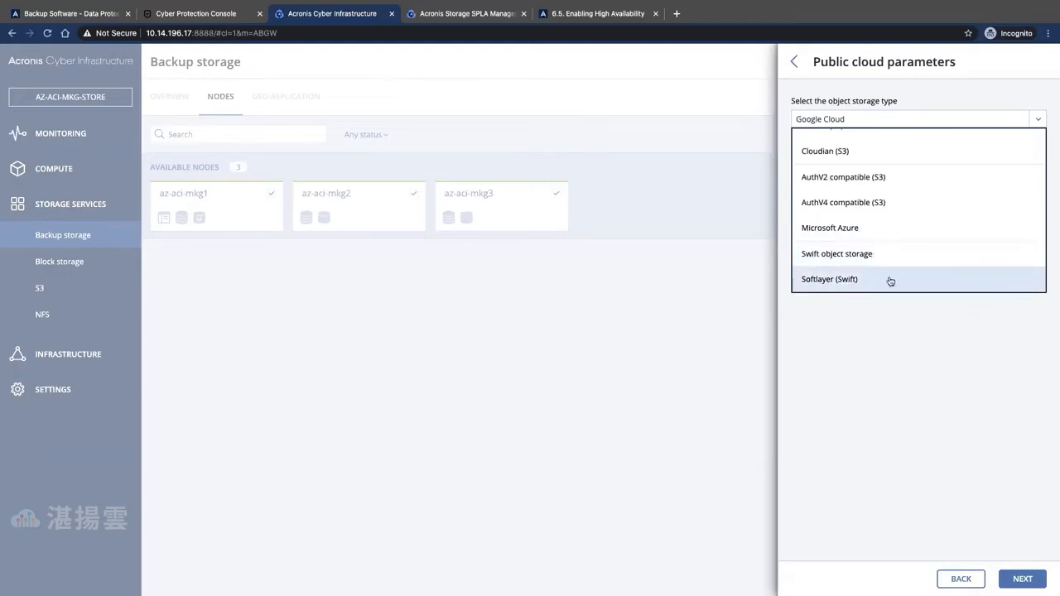
pyautogui.scroll(1, 891, 282)
pyautogui.scroll(2, 890, 282)
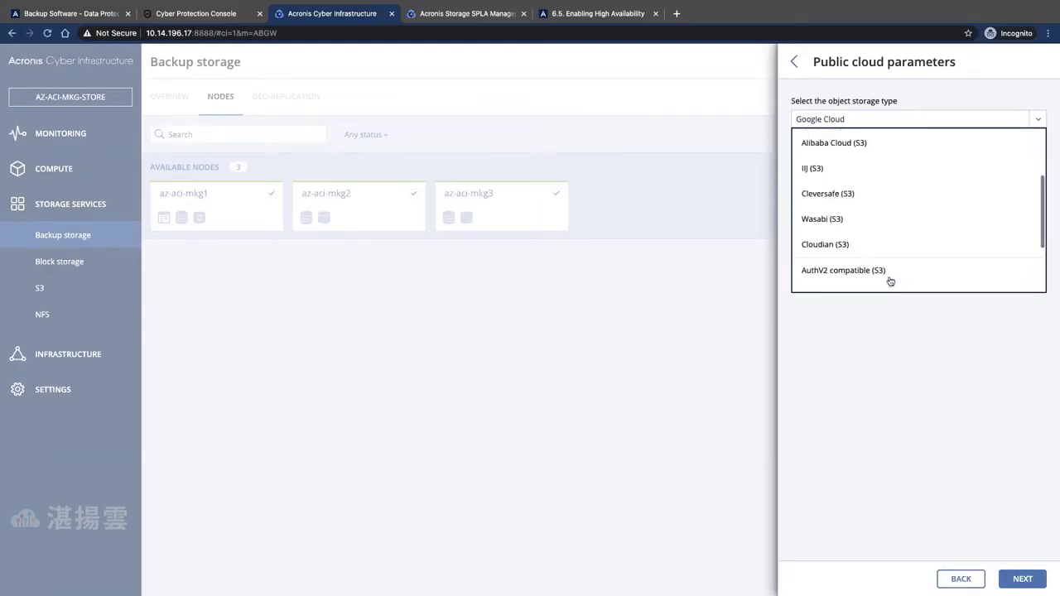
pyautogui.scroll(2, 890, 281)
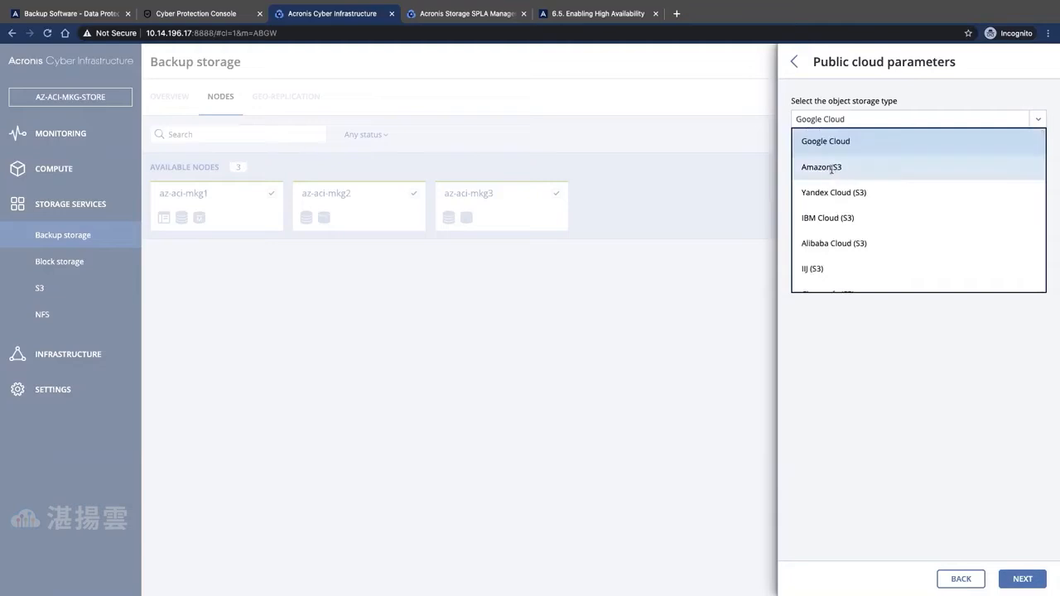
pyautogui.click(832, 169)
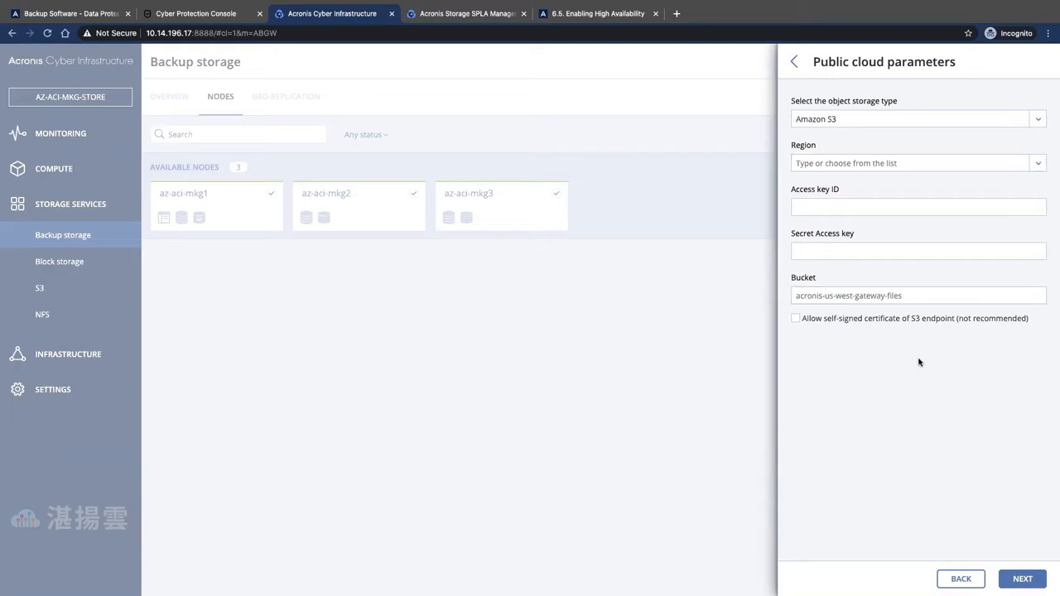
# - Switch to AuthV2 compatible (S3), step through its fields, then cancel the setup
pyautogui.click(798, 294)
pyautogui.click(1038, 119)
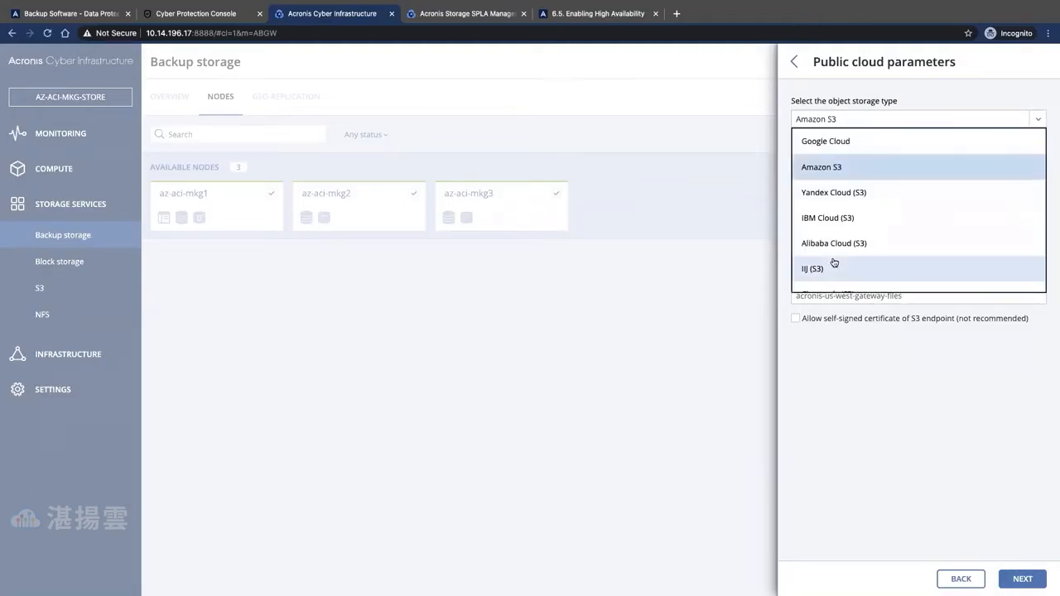
pyautogui.scroll(-3, 834, 262)
pyautogui.click(831, 250)
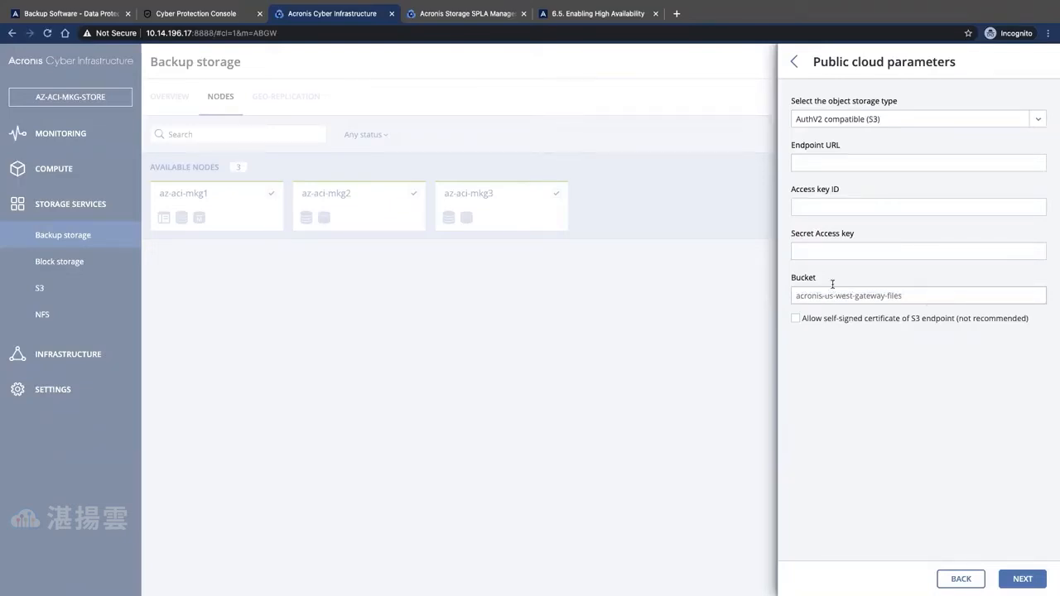
pyautogui.click(837, 165)
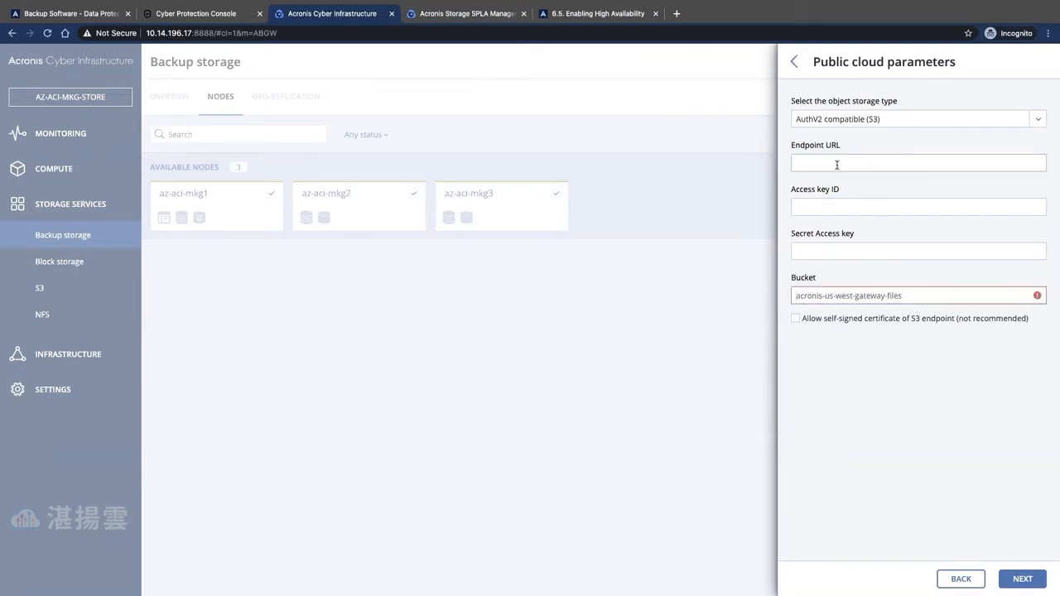
pyautogui.press('Tab')
pyautogui.click(811, 250)
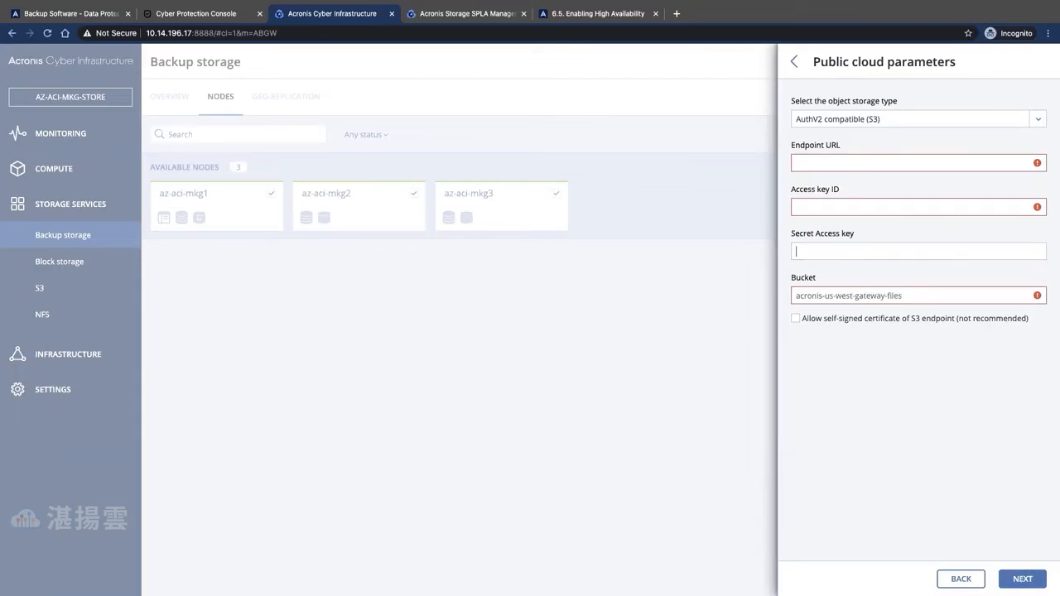
pyautogui.press('Escape')
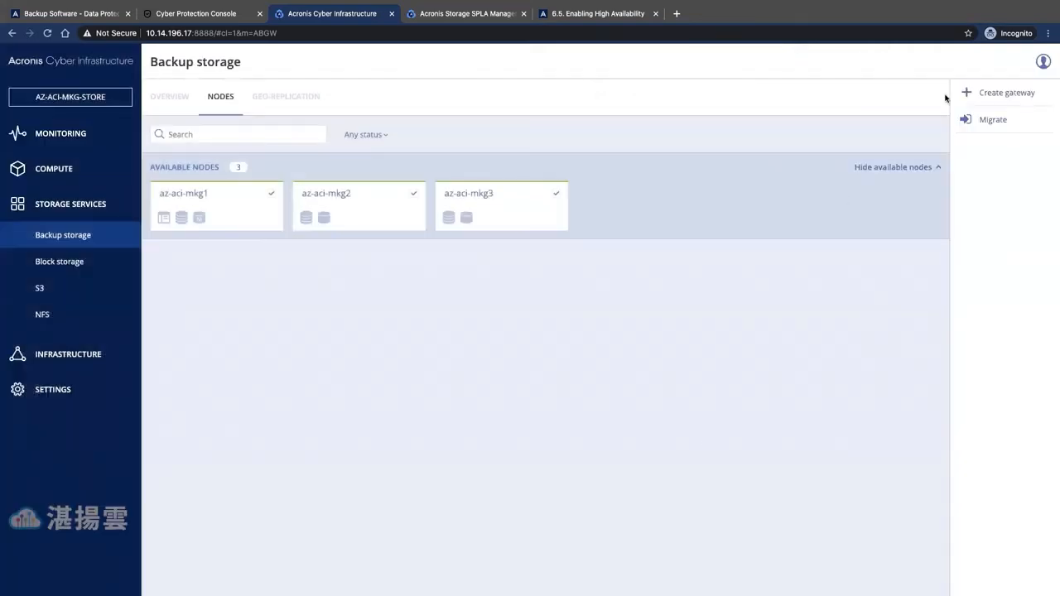
# - Create a gateway backed by this Acronis Cyber Infrastructure cluster, accepting the node networks
pyautogui.click(994, 92)
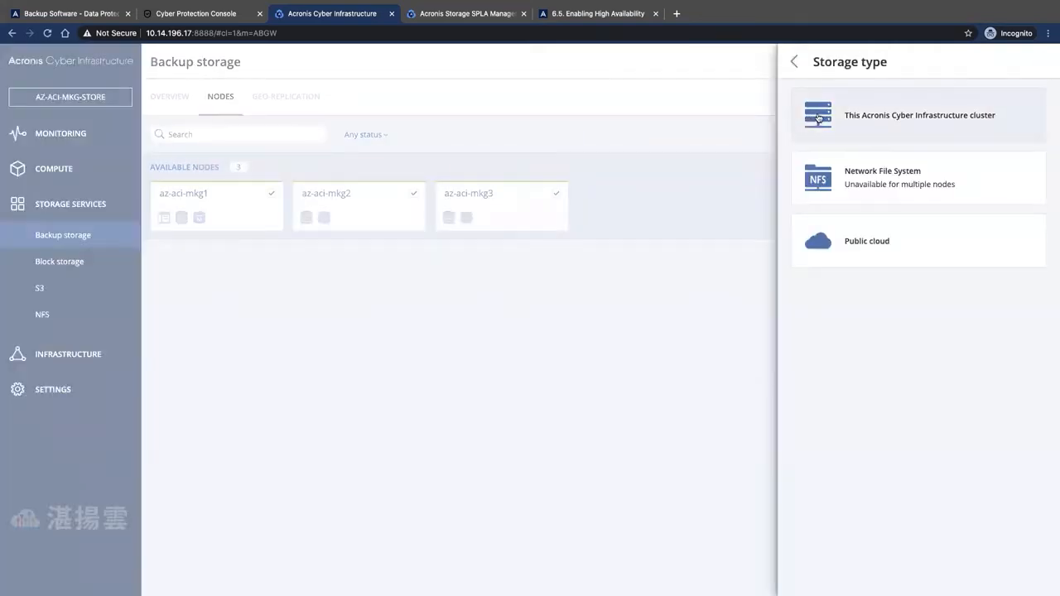
pyautogui.click(818, 116)
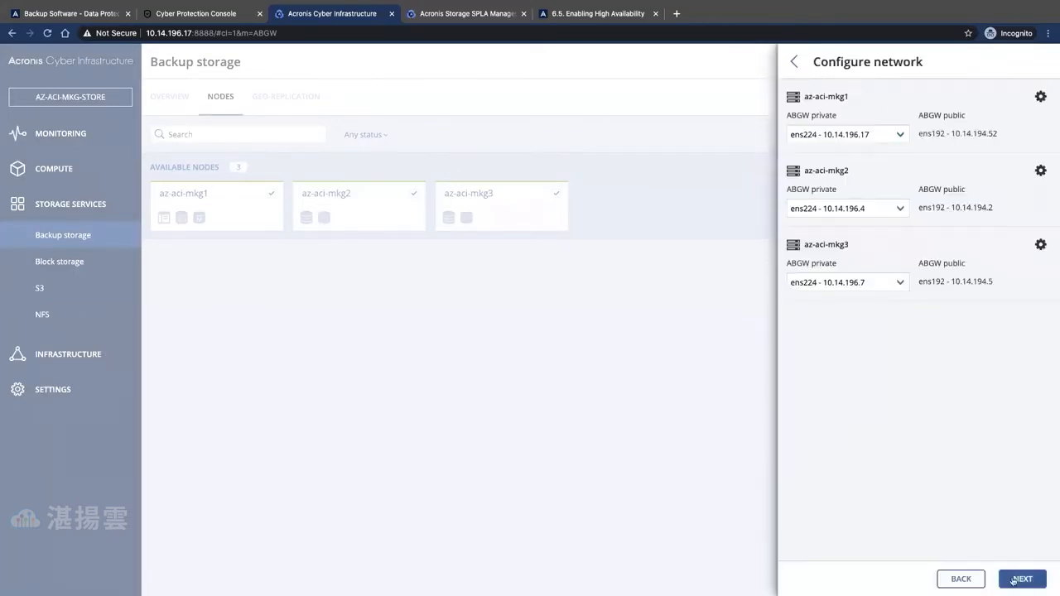
pyautogui.click(1015, 579)
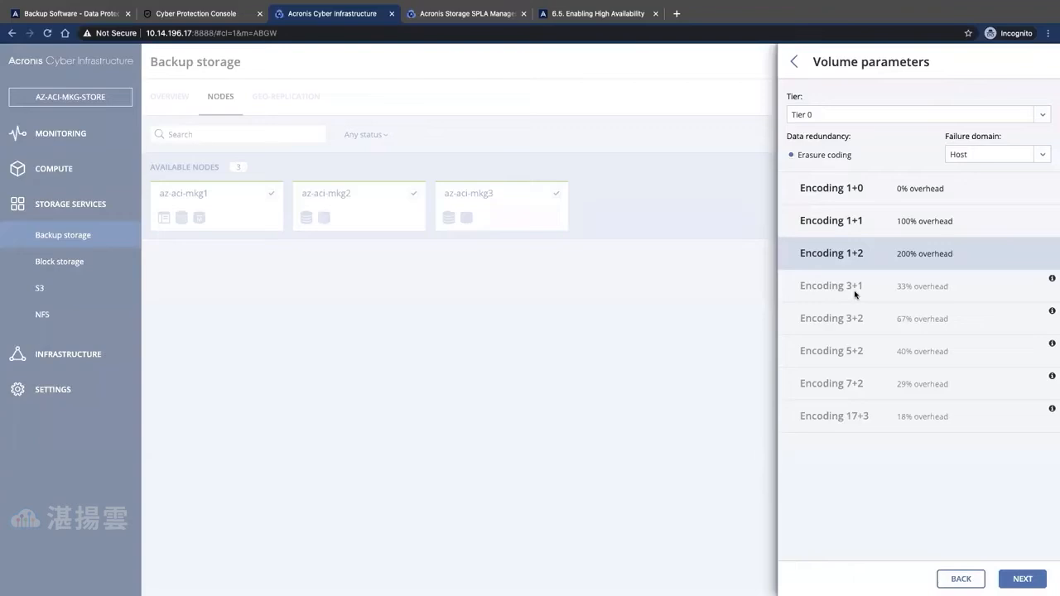
# - Keep Tier 0, Encoding 1+2 and Host failure domain, advancing to DNS configuration
pyautogui.click(1023, 579)
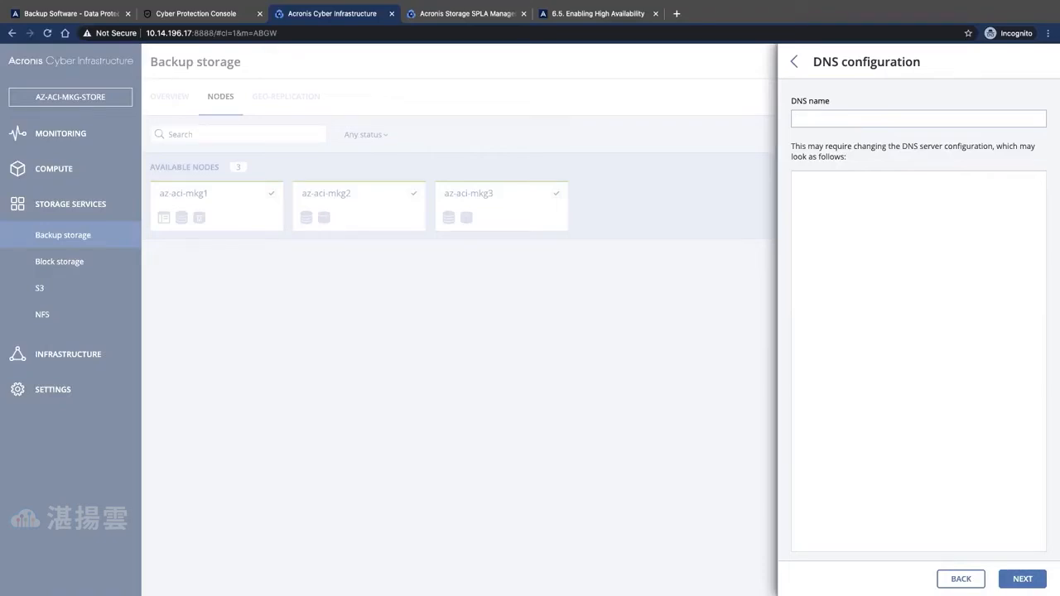
# - Enter backup.domain.com as the gateway's DNS name and continue to backup software registration
pyautogui.write('backup')
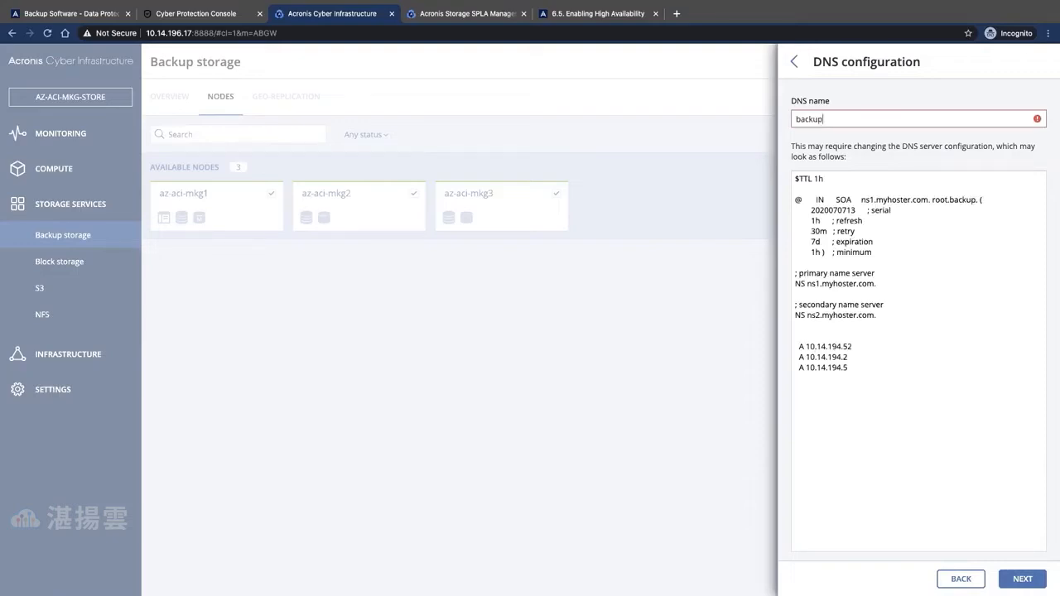
pyautogui.write('.domain')
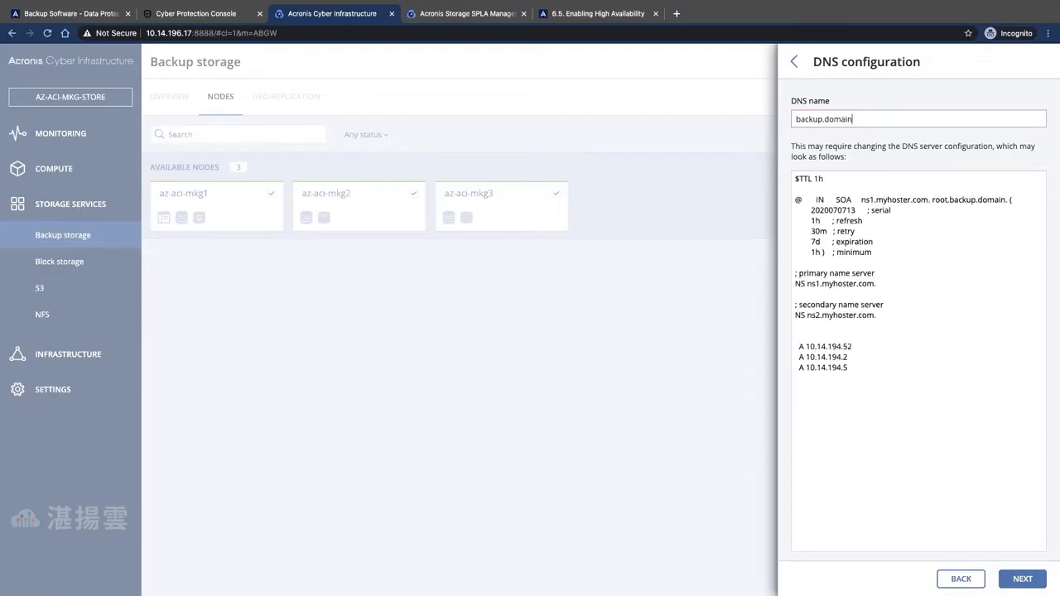
pyautogui.write('.com')
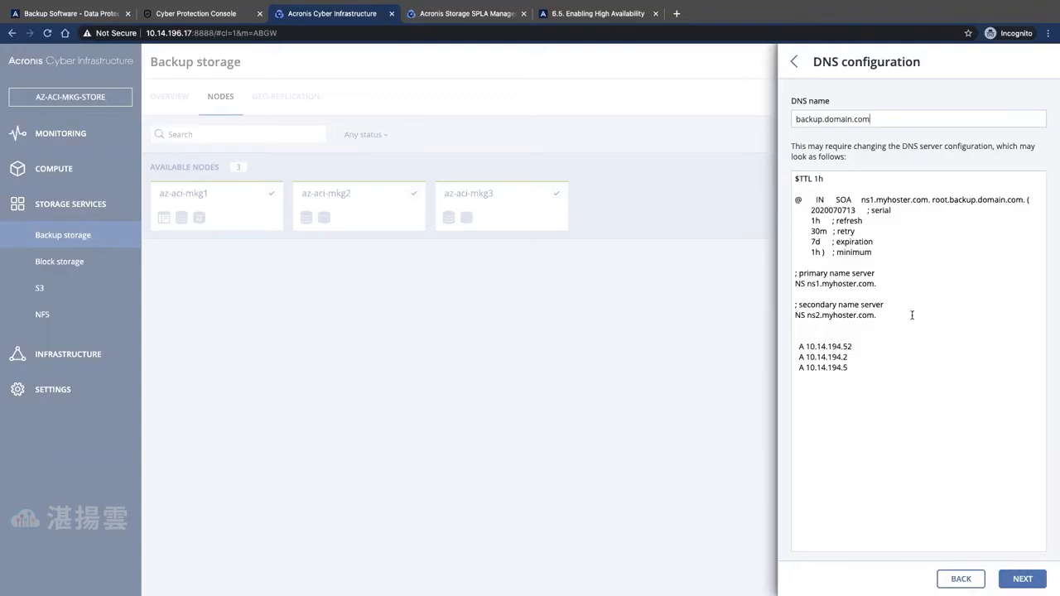
pyautogui.moveTo(871, 120); pyautogui.dragTo(824, 121)
pyautogui.click(1021, 579)
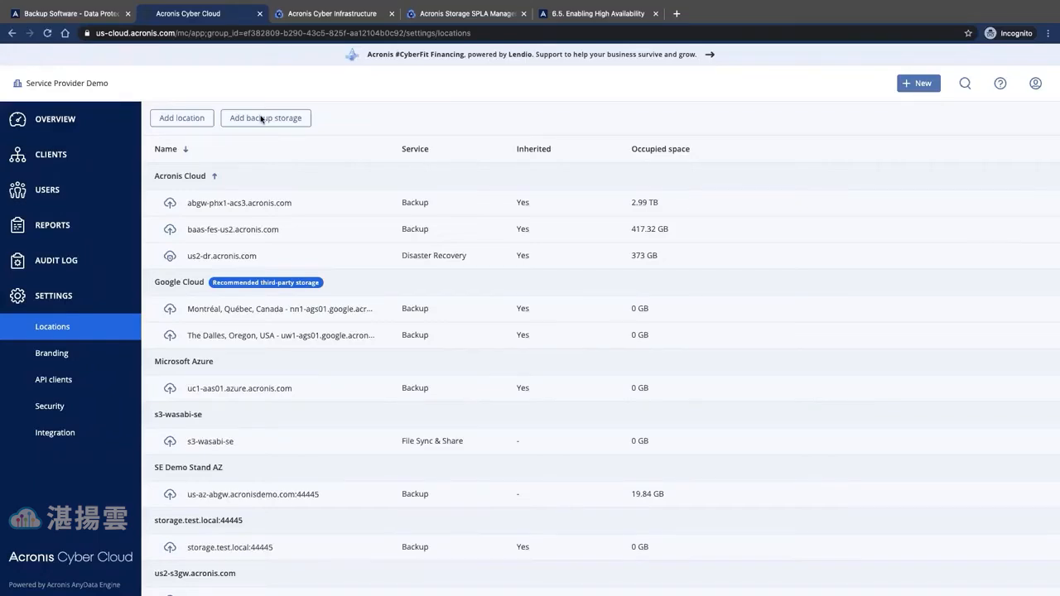
# - Register the gateway in Acronis Cyber Cloud with the partner account user name and password
pyautogui.click(467, 16)
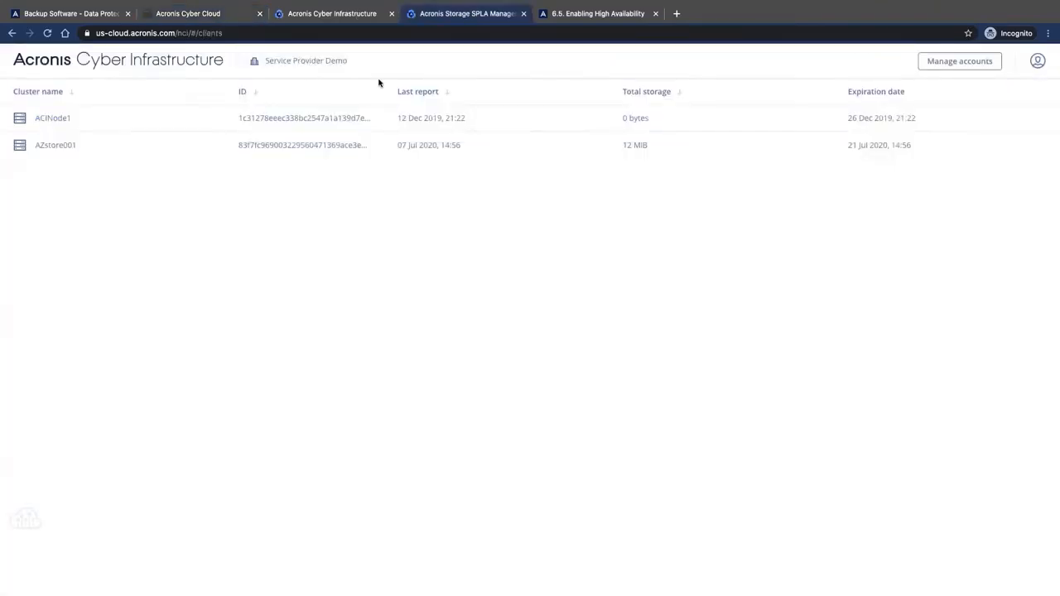
pyautogui.hotkey('ctrl', 'shift', 'Tab')
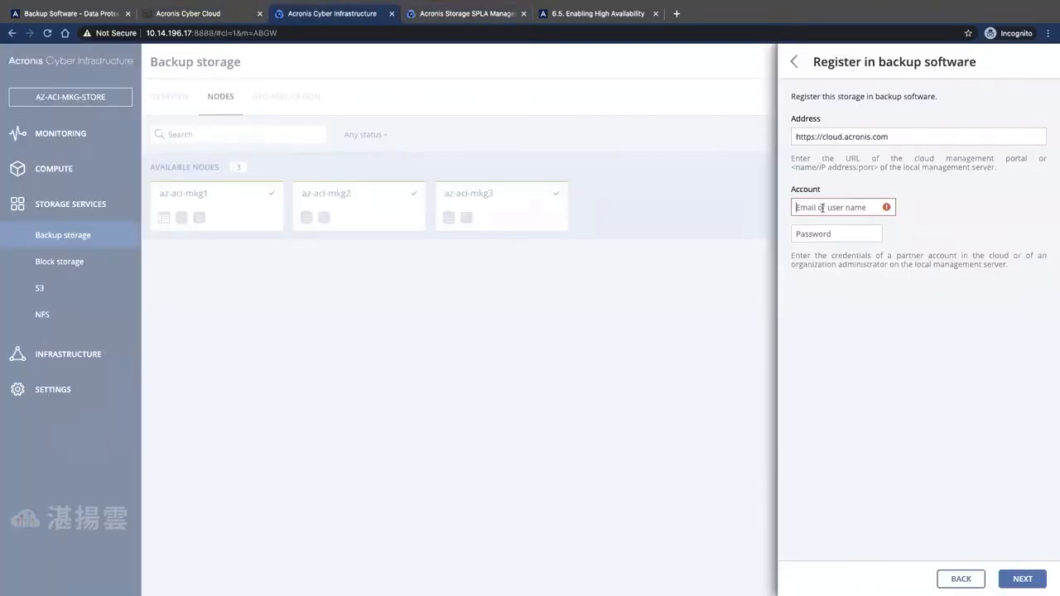
pyautogui.write('A')
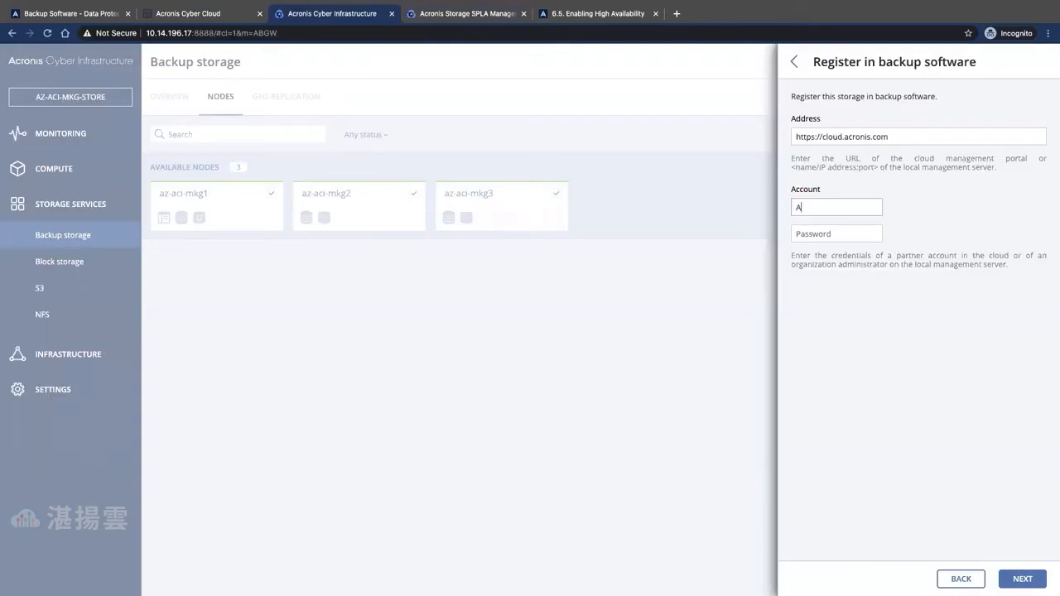
pyautogui.write('CCDemo')
pyautogui.press('Tab')
pyautogui.write('a')
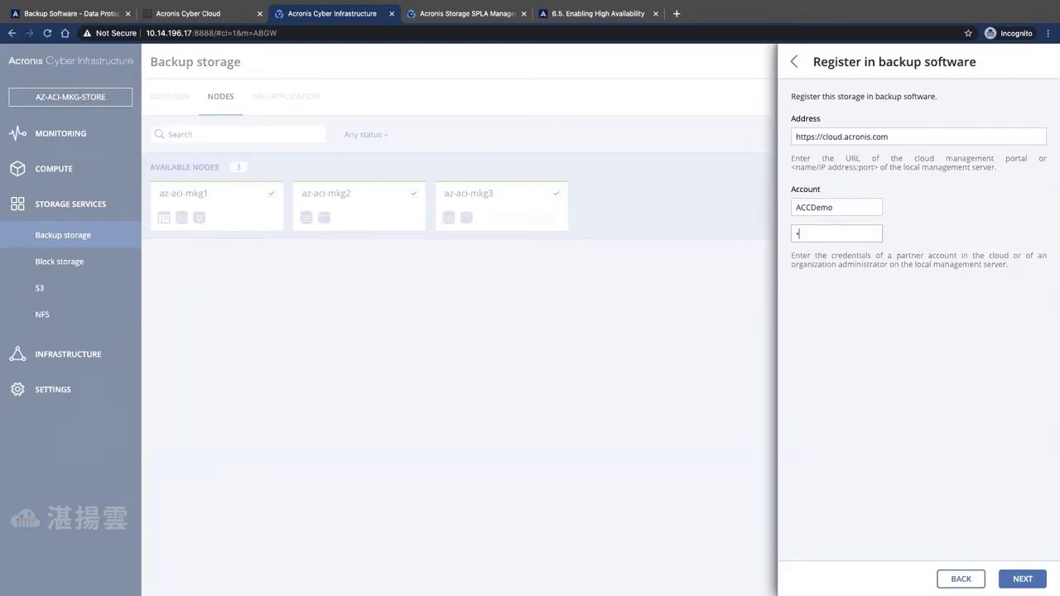
pyautogui.write('*********')
pyautogui.click(974, 540)
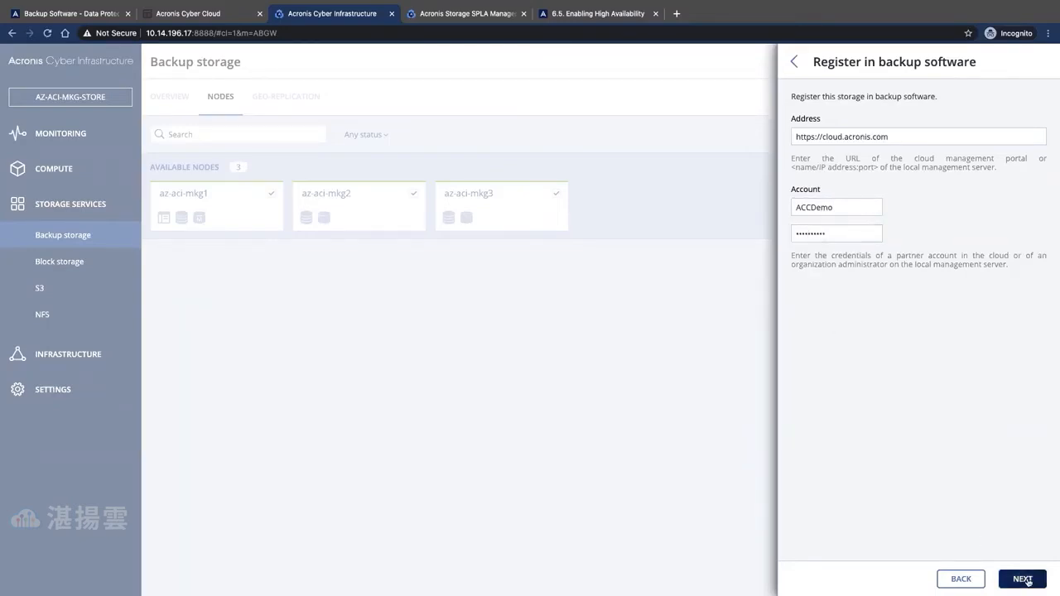
pyautogui.click(1025, 580)
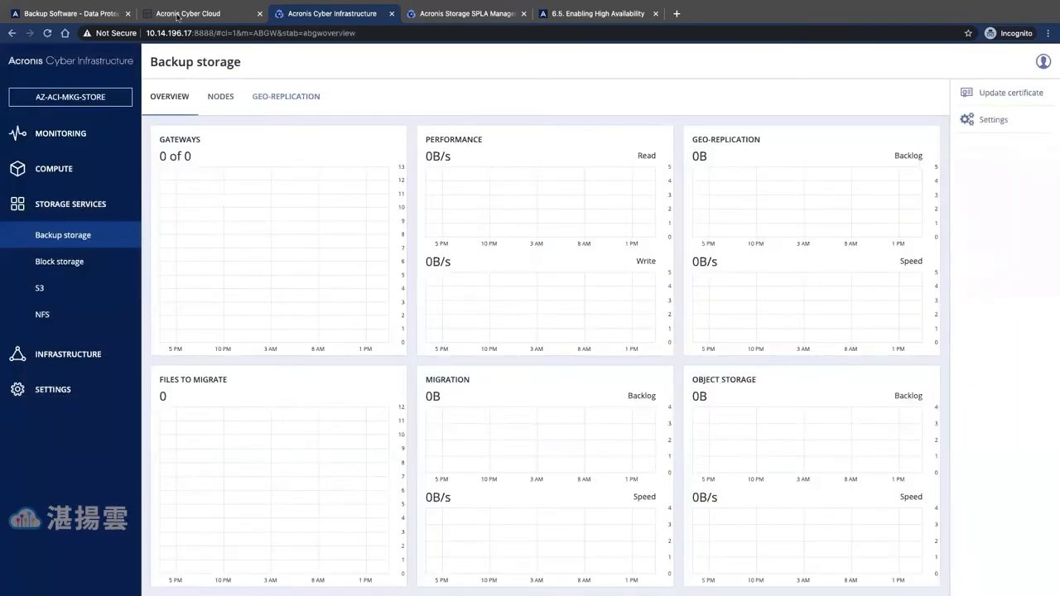
# - Check the Acronis Cyber Cloud Locations list for the new backup.domain.com:44445 storage
pyautogui.click(177, 14)
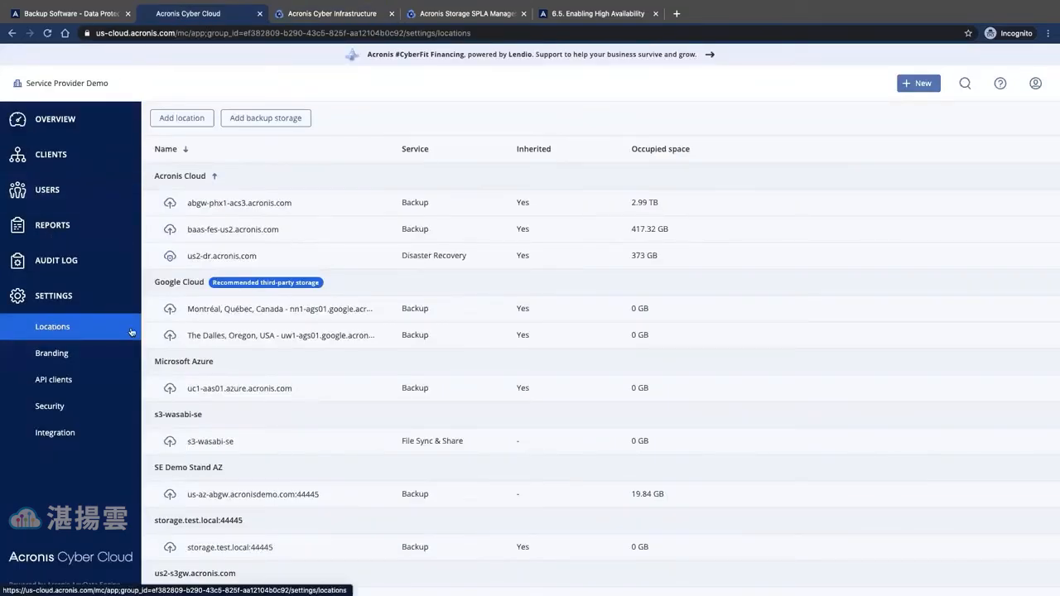
pyautogui.scroll(-1, 730, 335)
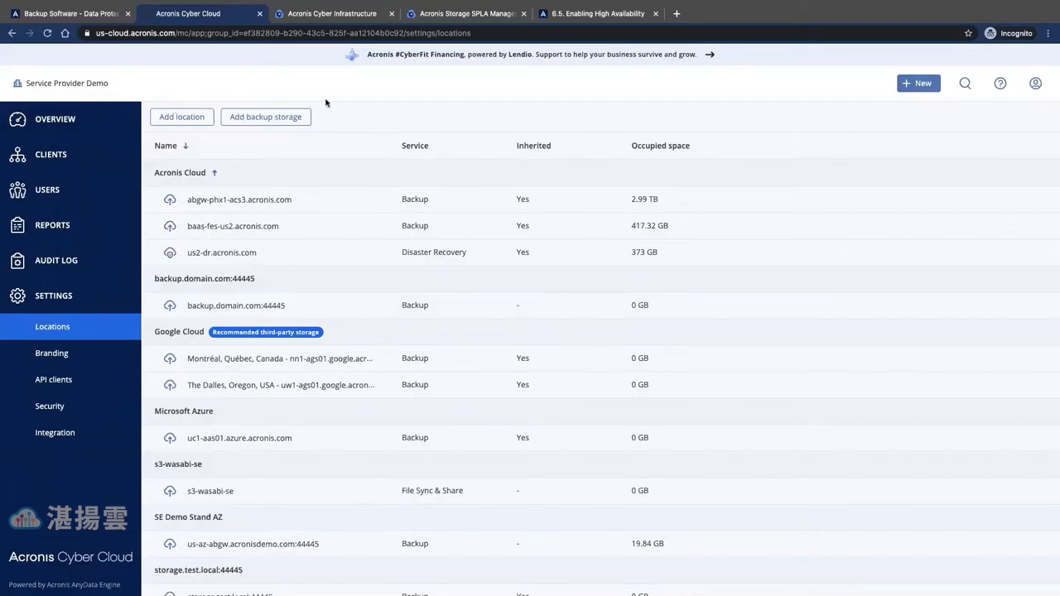
pyautogui.click(338, 15)
pyautogui.click(310, 309)
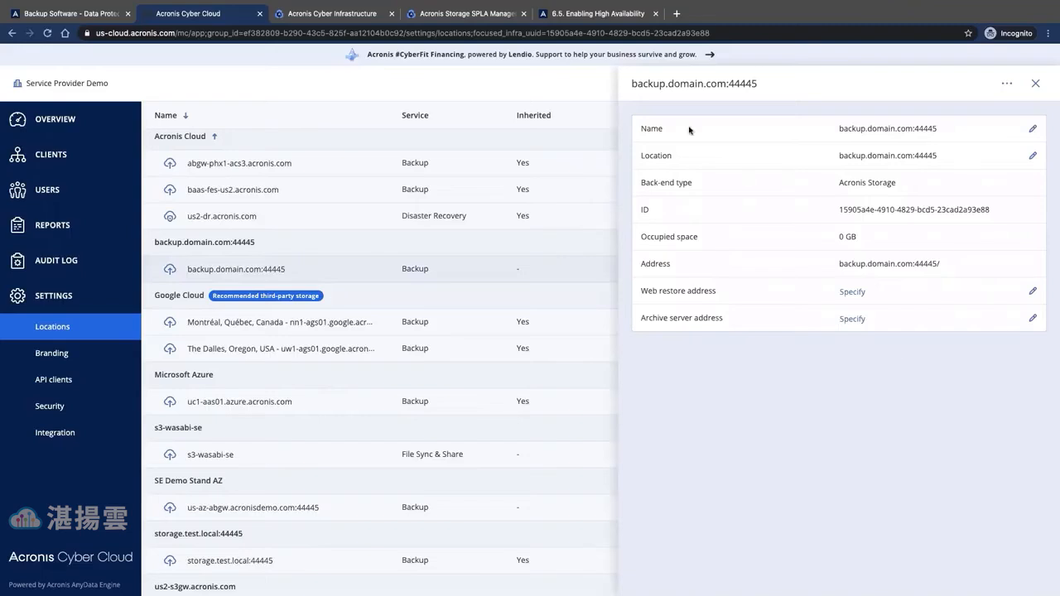
pyautogui.click(1033, 131)
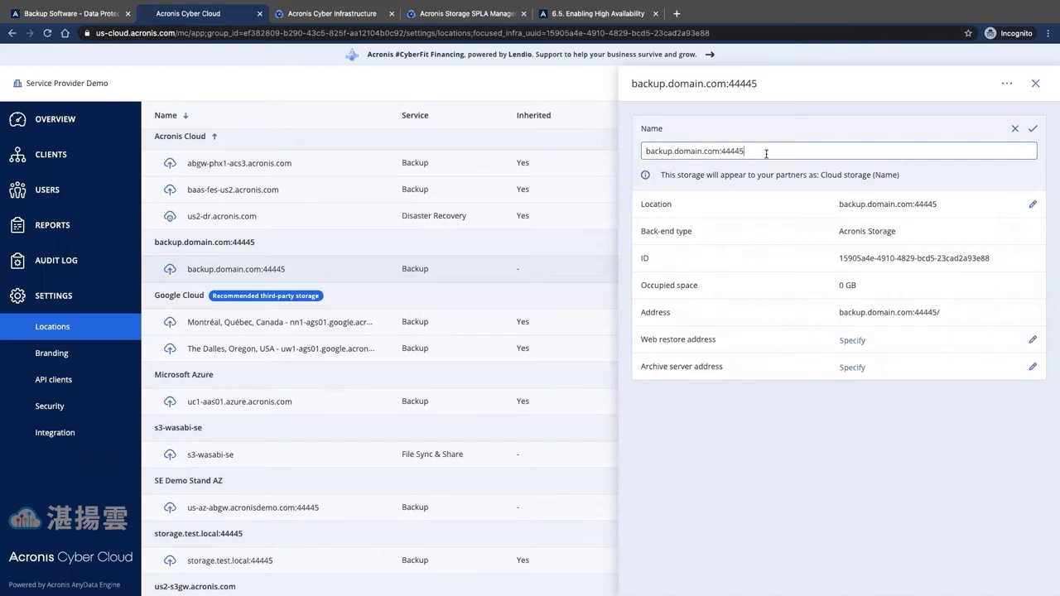
pyautogui.click(1034, 206)
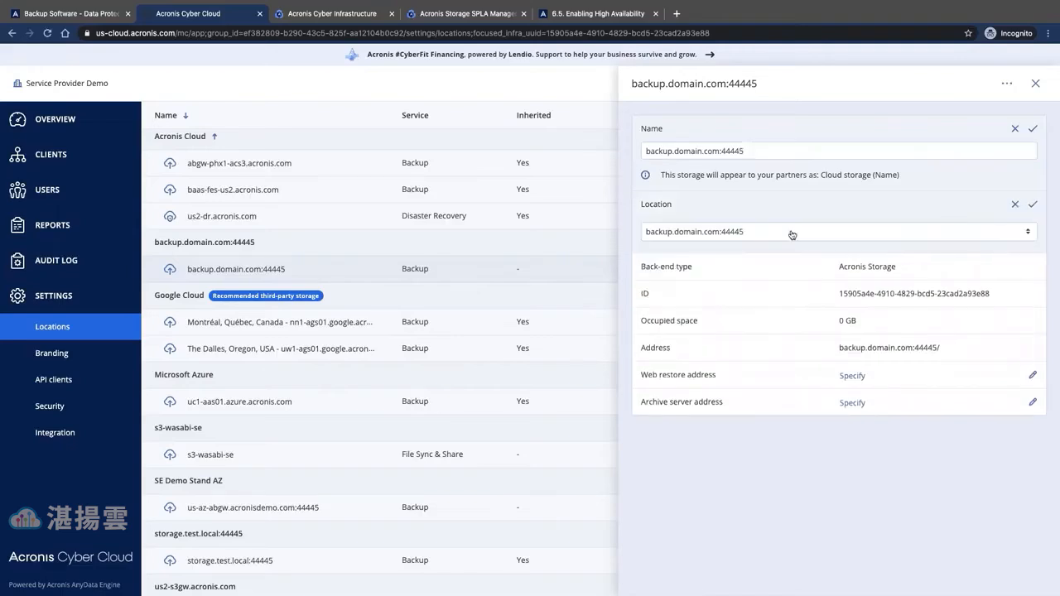
pyautogui.click(786, 235)
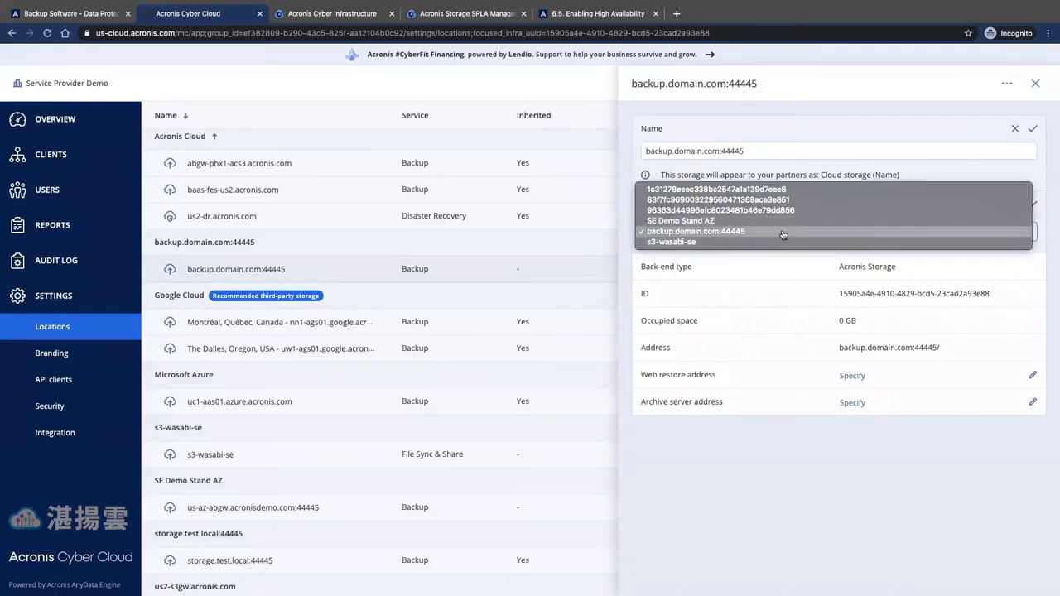
pyautogui.click(784, 232)
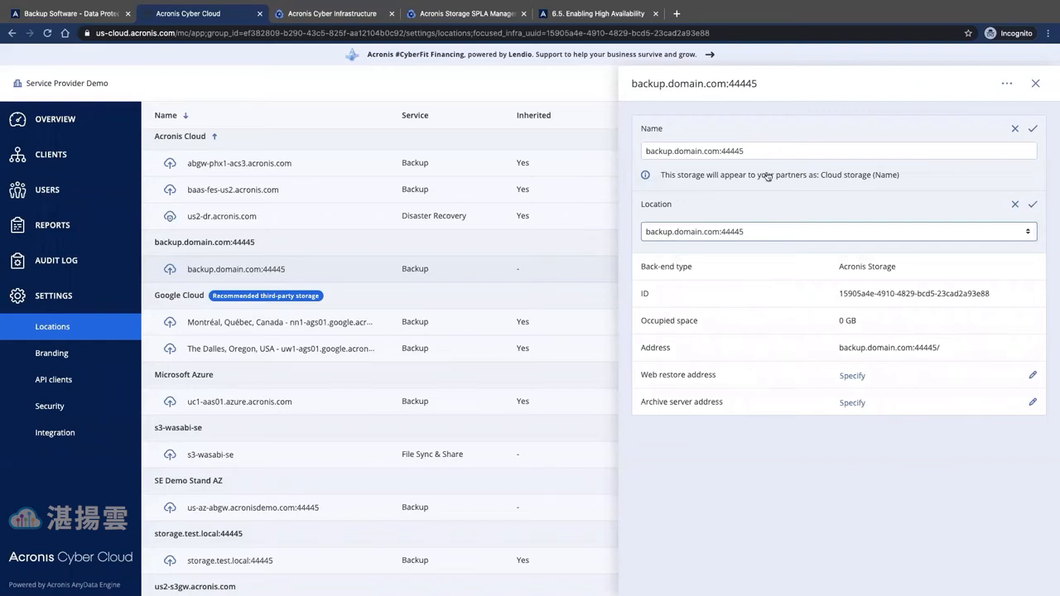
pyautogui.click(1034, 85)
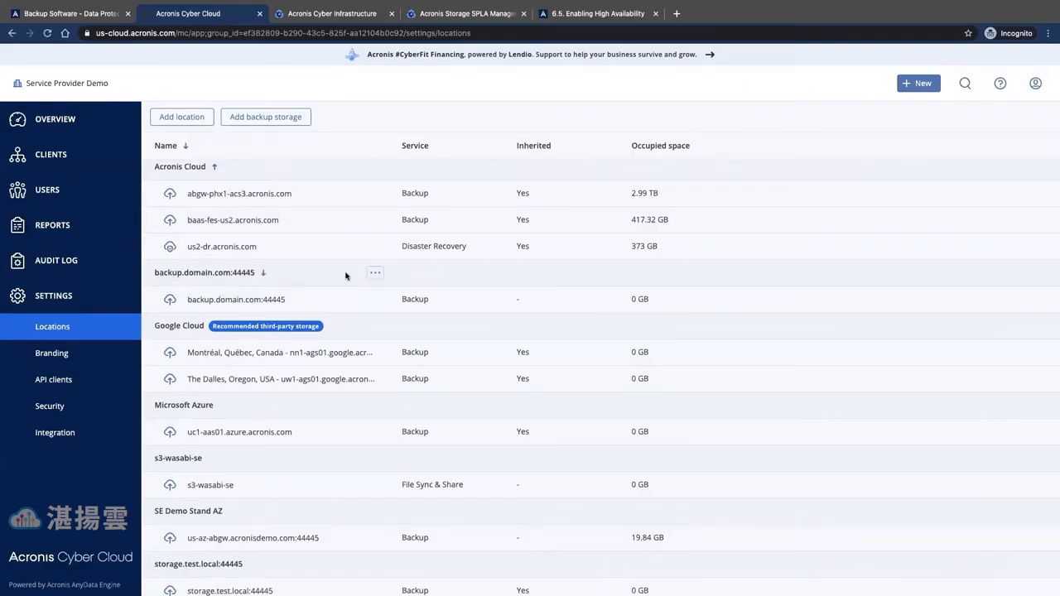
# - Start and cancel a new location, then toggle the locations sort order and restore it
pyautogui.click(184, 118)
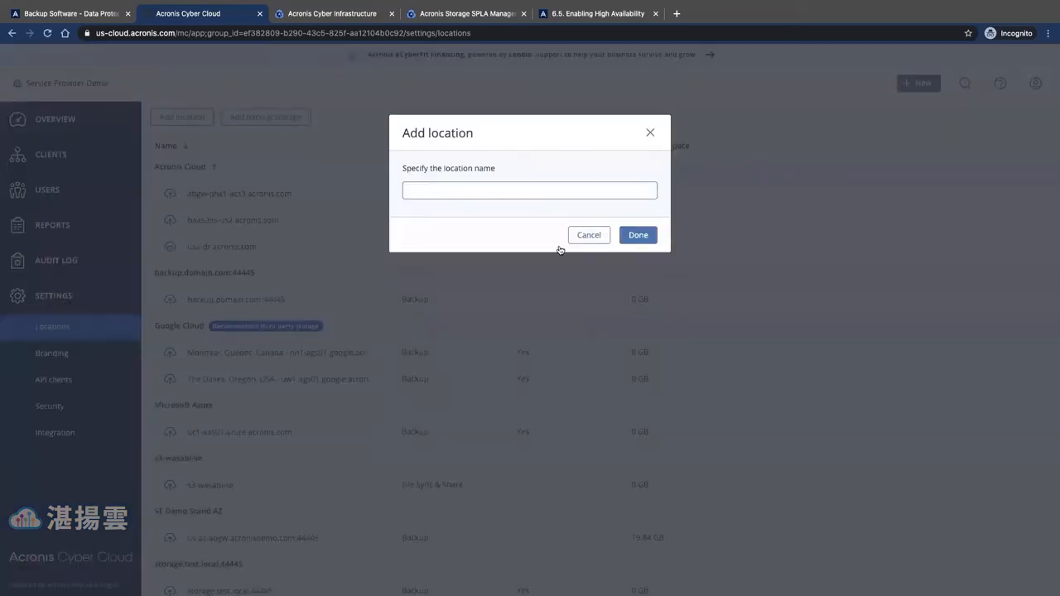
pyautogui.click(582, 236)
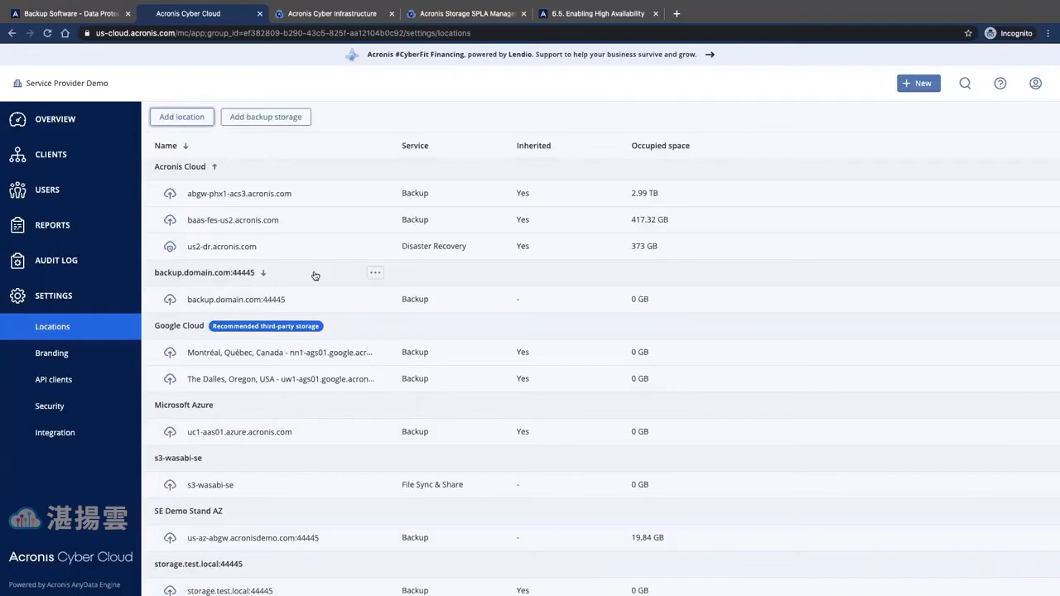
pyautogui.click(313, 276)
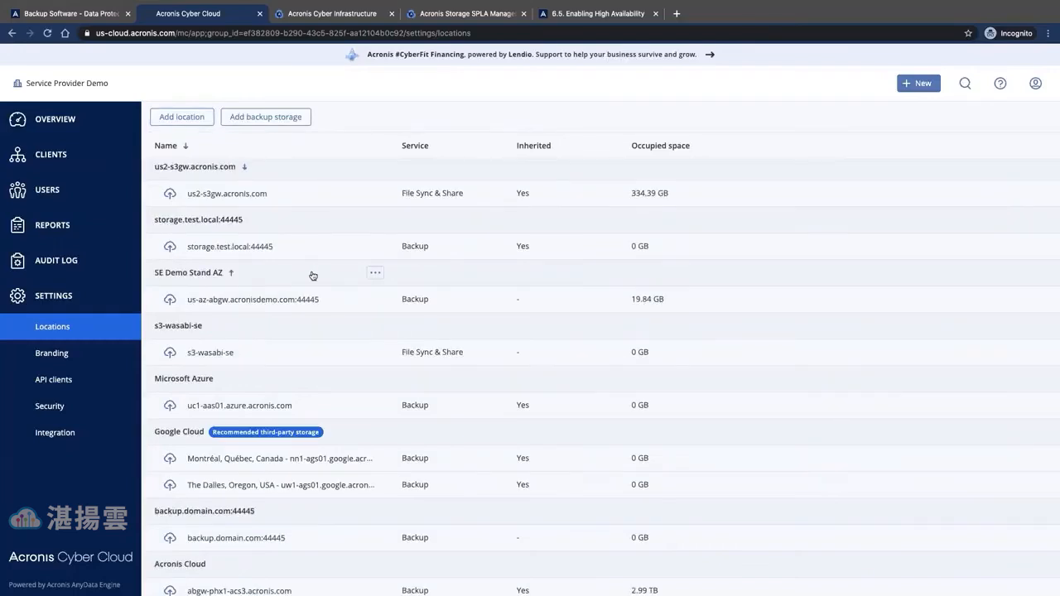
pyautogui.click(313, 275)
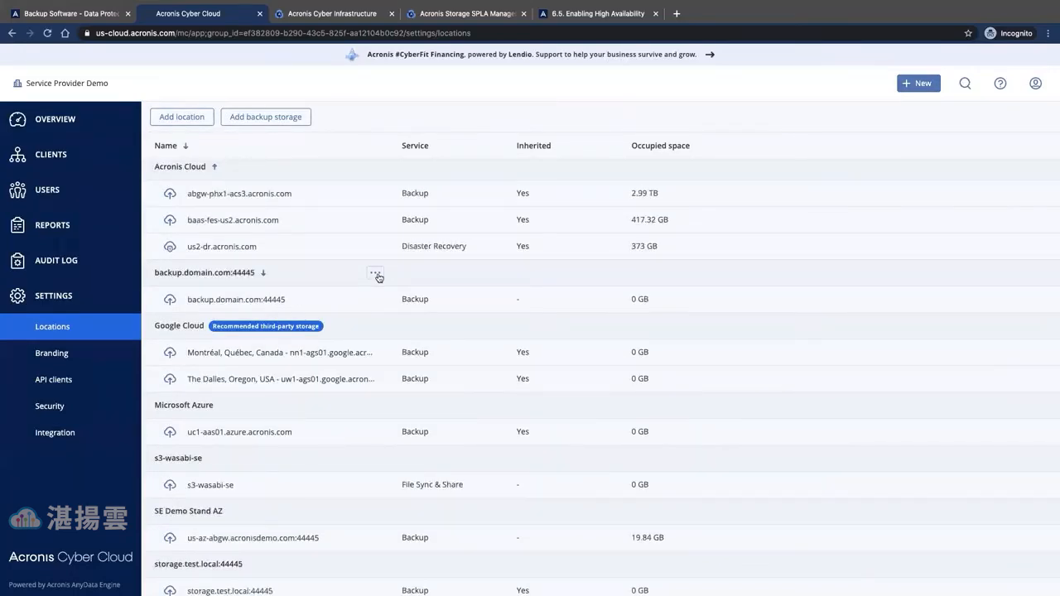
# - Rename the backup.domain.com:44445 location to Demo Test
pyautogui.click(378, 277)
pyautogui.click(332, 301)
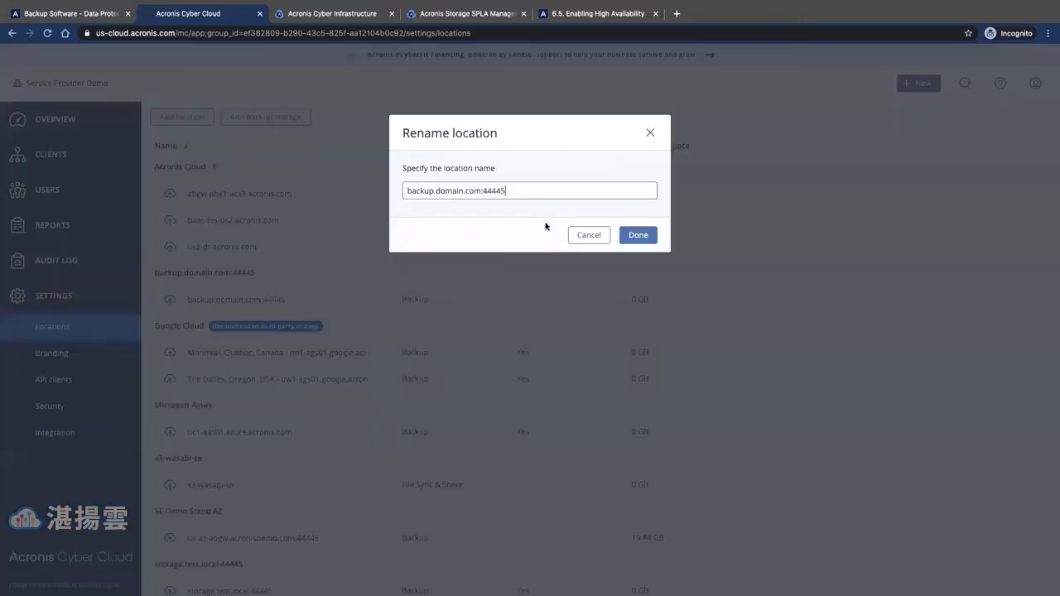
pyautogui.hotkey('shift', 'Left')
pyautogui.hotkey('shift', 'Left')
pyautogui.hotkey('shift', 'Left')
pyautogui.press('BackSpace')
pyautogui.press('BackSpace')
pyautogui.press('BackSpace')
pyautogui.press('BackSpace')
pyautogui.press('BackSpace')
pyautogui.press('BackSpace')
pyautogui.press('BackSpace')
pyautogui.press('BackSpace')
pyautogui.press('BackSpace')
pyautogui.press('BackSpace')
pyautogui.press('BackSpace')
pyautogui.press('BackSpace')
pyautogui.press('BackSpace')
pyautogui.press('BackSpace')
pyautogui.press('BackSpace')
pyautogui.press('BackSpace')
pyautogui.press('BackSpace')
pyautogui.press('BackSpace')
pyautogui.press('BackSpace')
pyautogui.press('BackSpace')
pyautogui.press('BackSpace')
pyautogui.write('Demo Test')
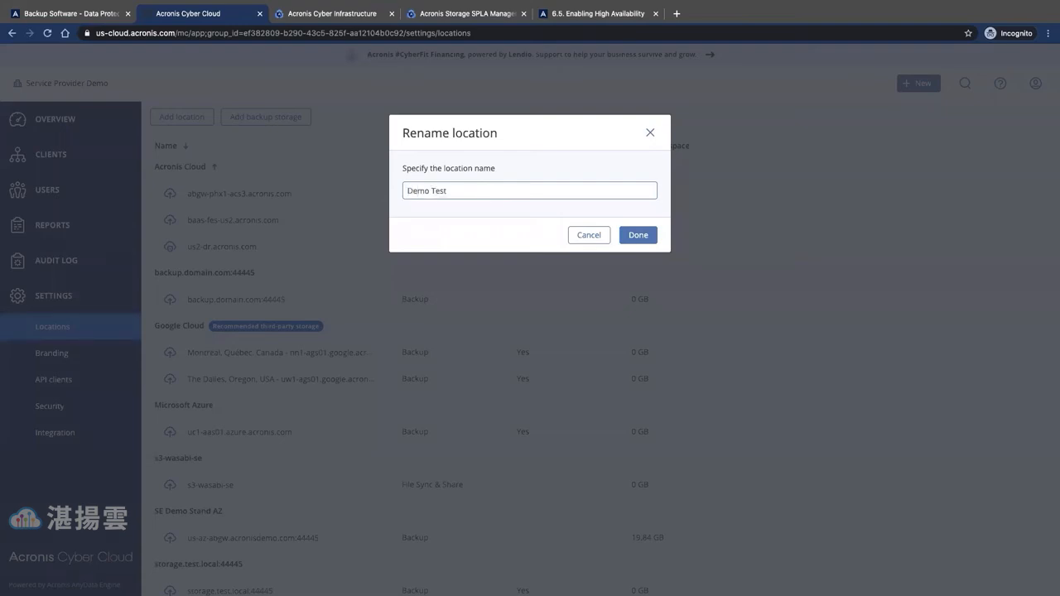
pyautogui.click(647, 240)
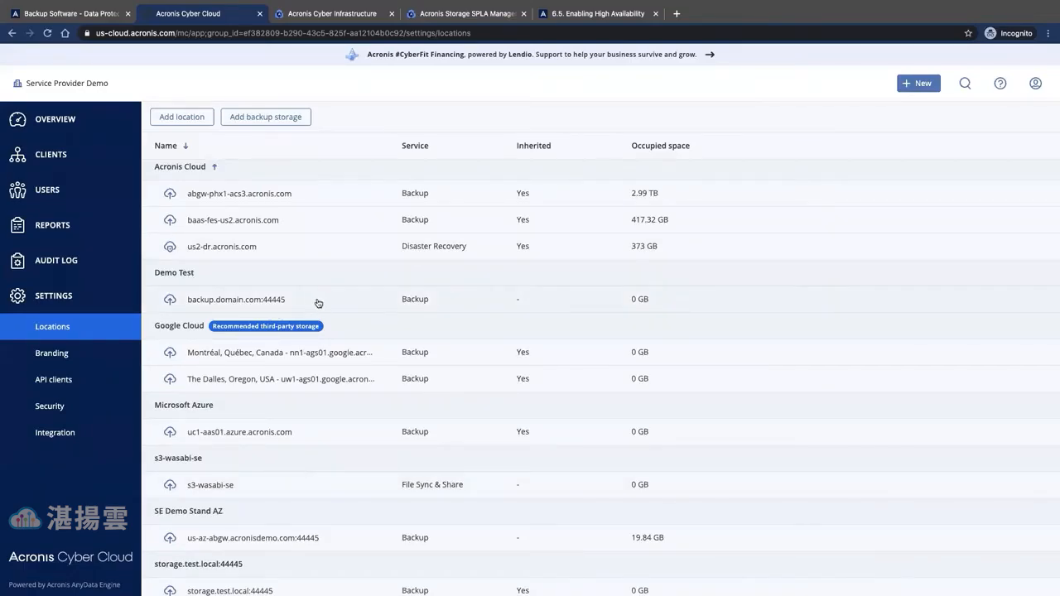
# - Create a new partner named Test Demo 123 and proceed to service selection
pyautogui.click(907, 84)
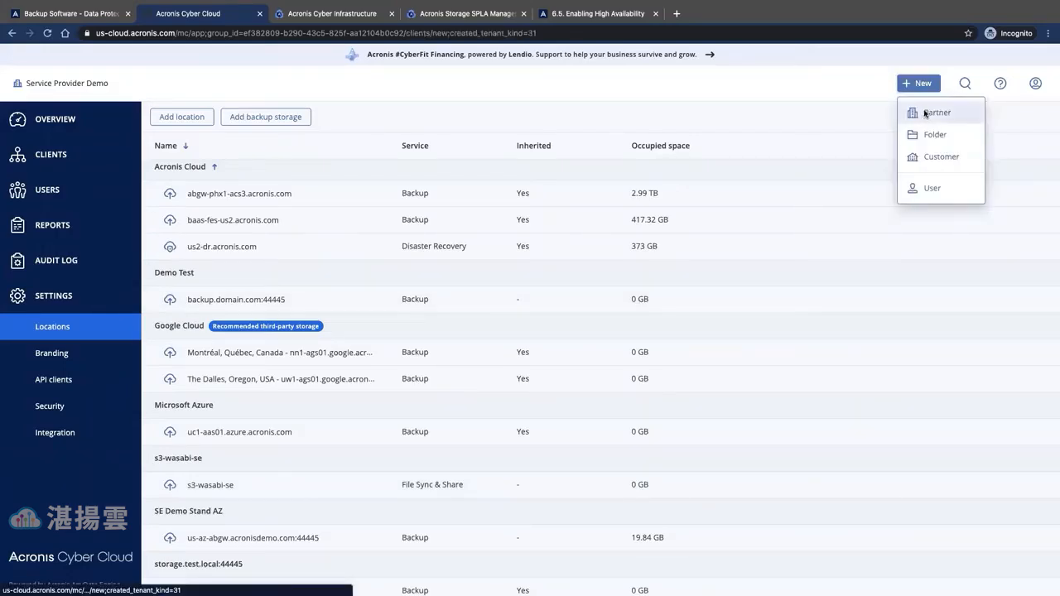
pyautogui.click(925, 114)
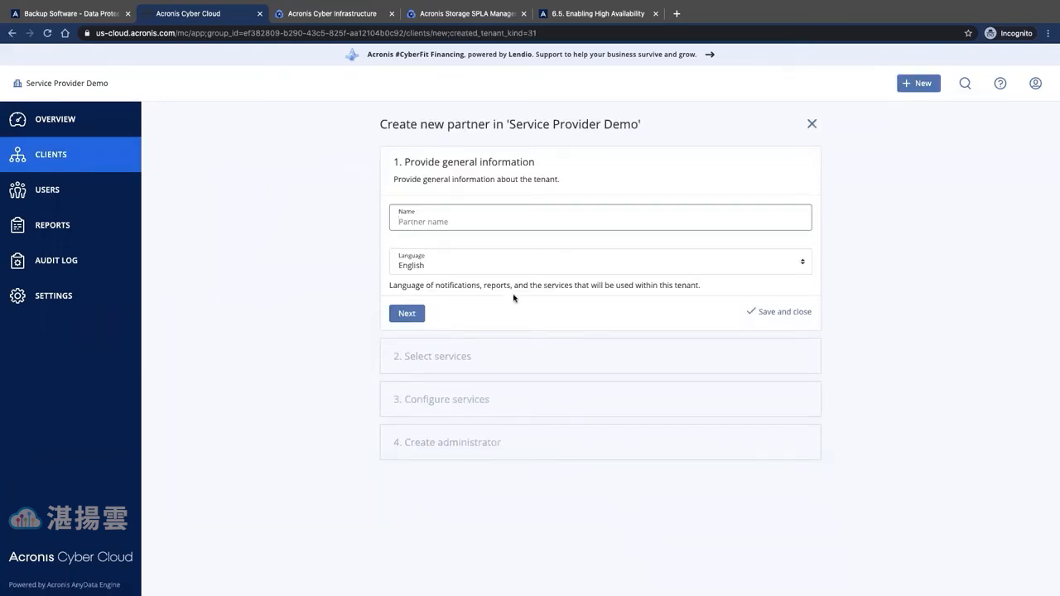
pyautogui.write('Test Demo 123')
pyautogui.click(407, 313)
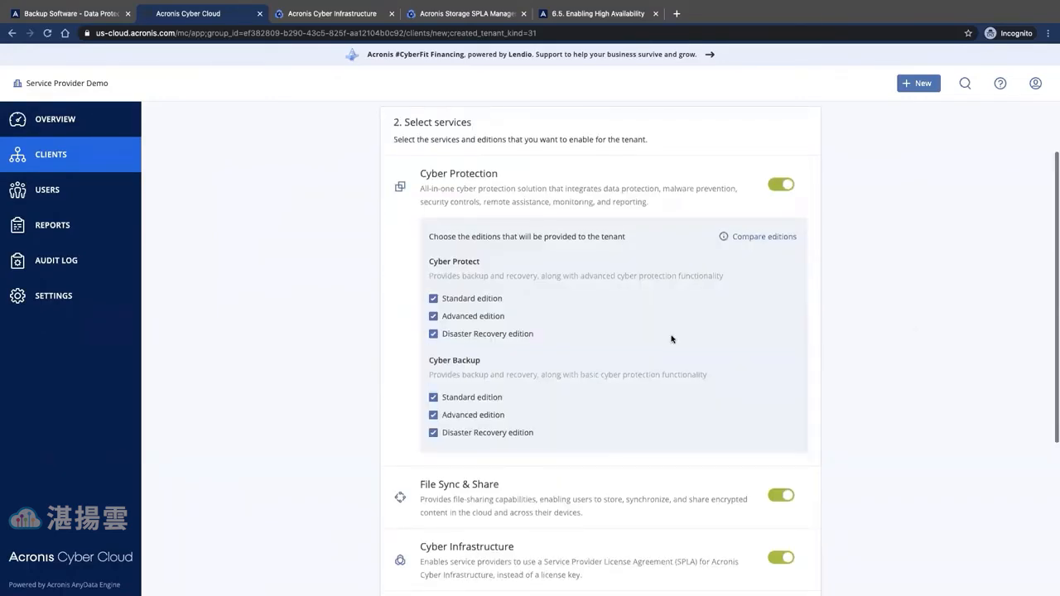
# - Expand Cyber Protect - Standard Edition and find the Location: Demo Test backup storage
pyautogui.scroll(-3, 671, 339)
pyautogui.scroll(-1, 672, 339)
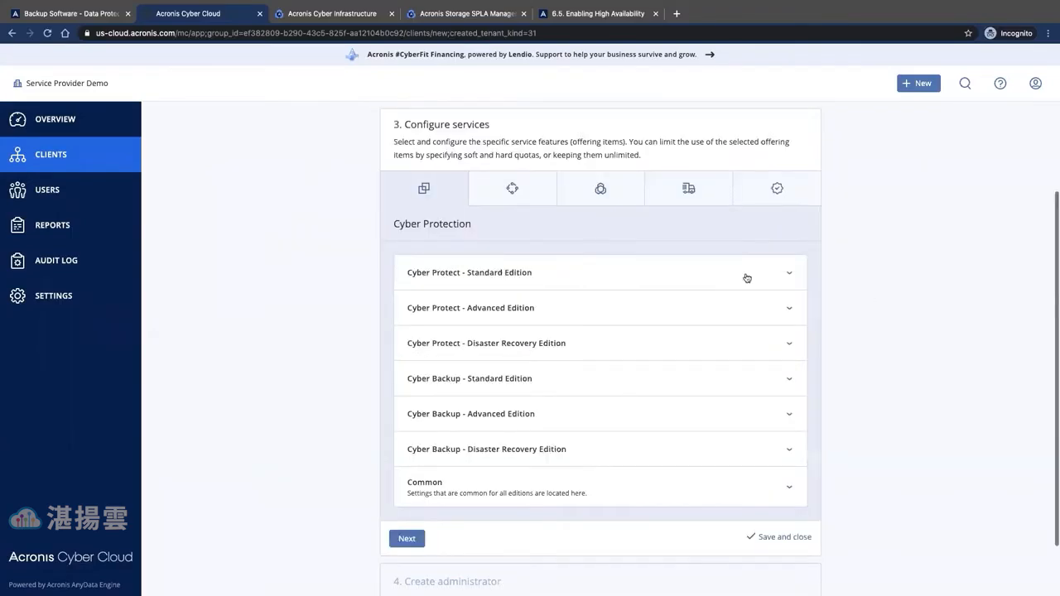
pyautogui.click(790, 275)
pyautogui.scroll(-3, 763, 362)
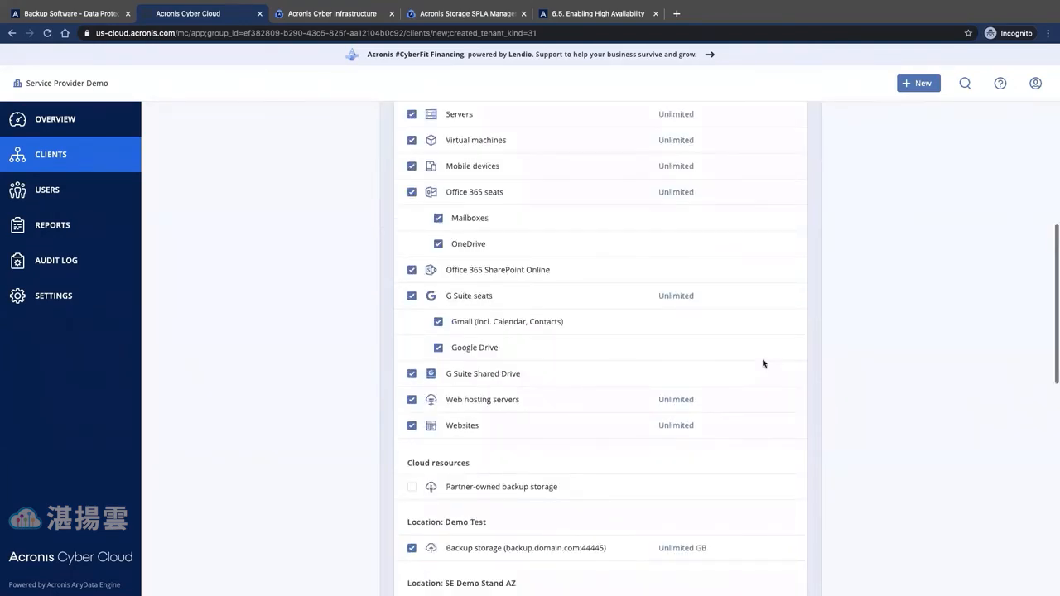
pyautogui.scroll(-3, 762, 363)
pyautogui.scroll(-1, 763, 363)
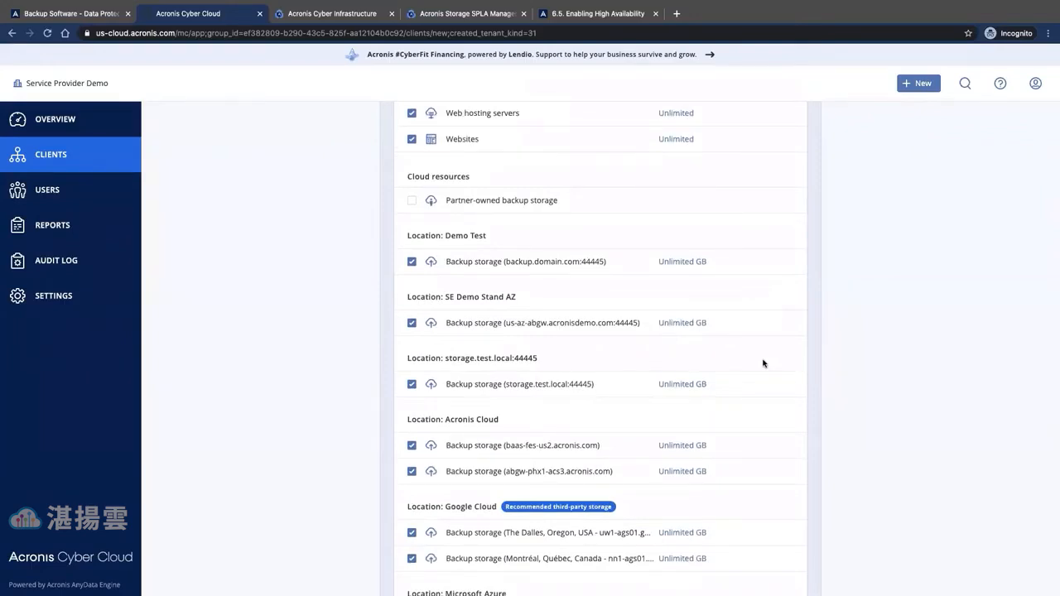
pyautogui.scroll(-1, 763, 363)
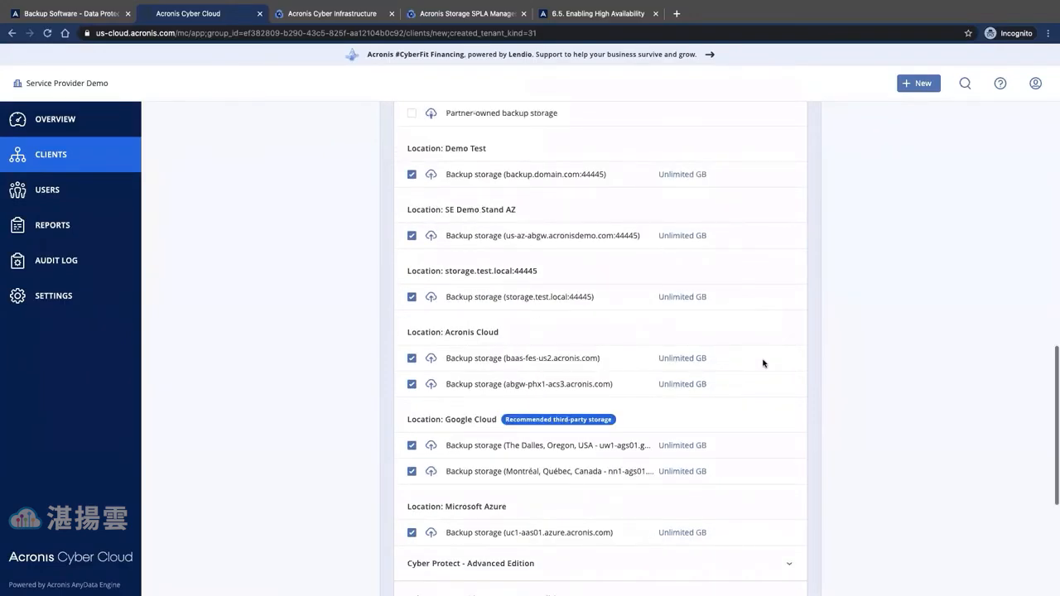
pyautogui.scroll(-1, 763, 362)
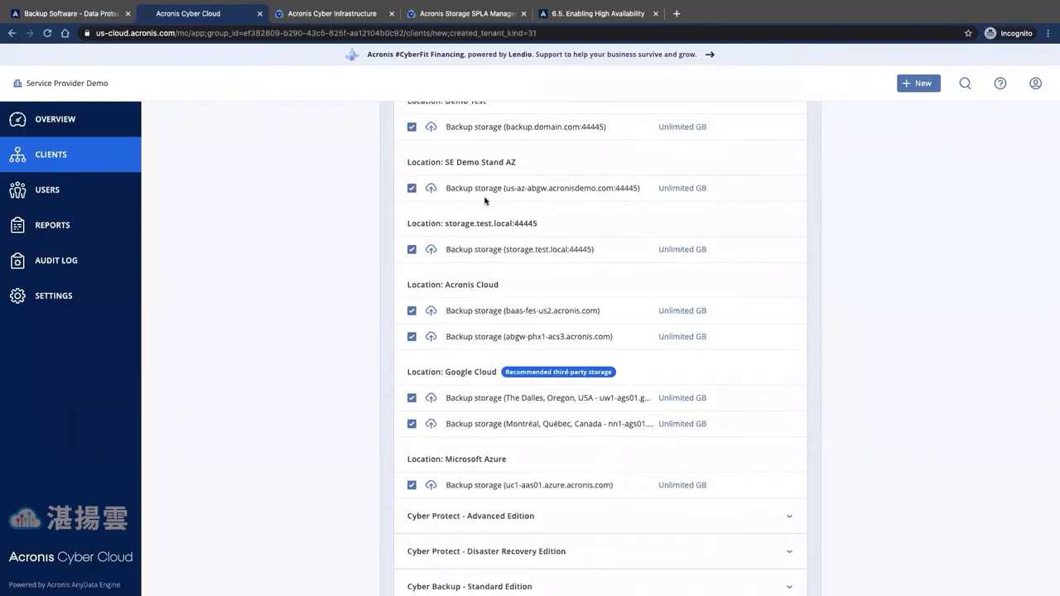
pyautogui.scroll(1, 477, 187)
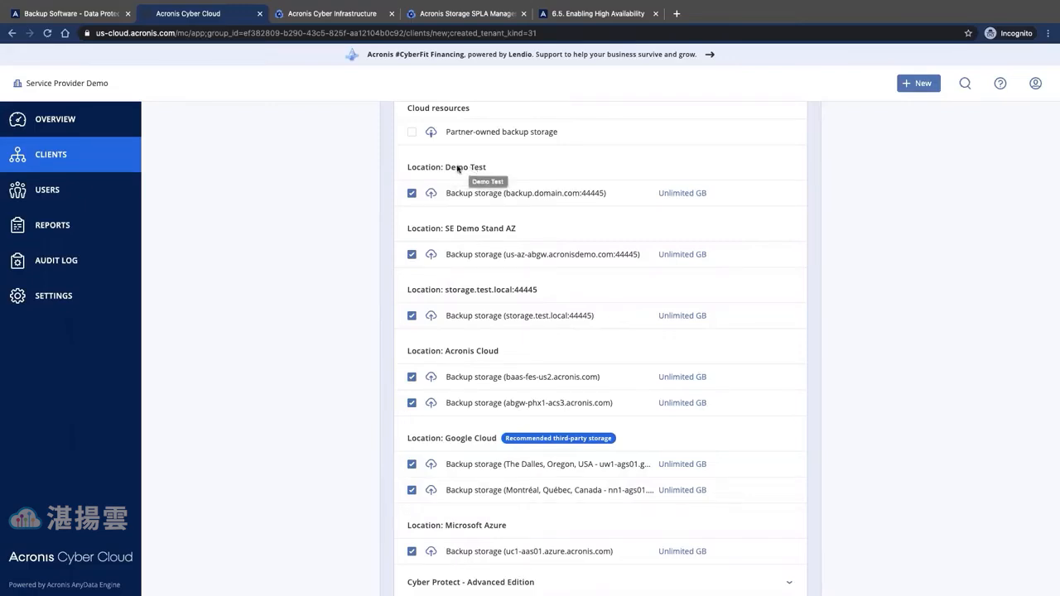
pyautogui.scroll(-1, 775, 347)
pyautogui.scroll(5, 776, 346)
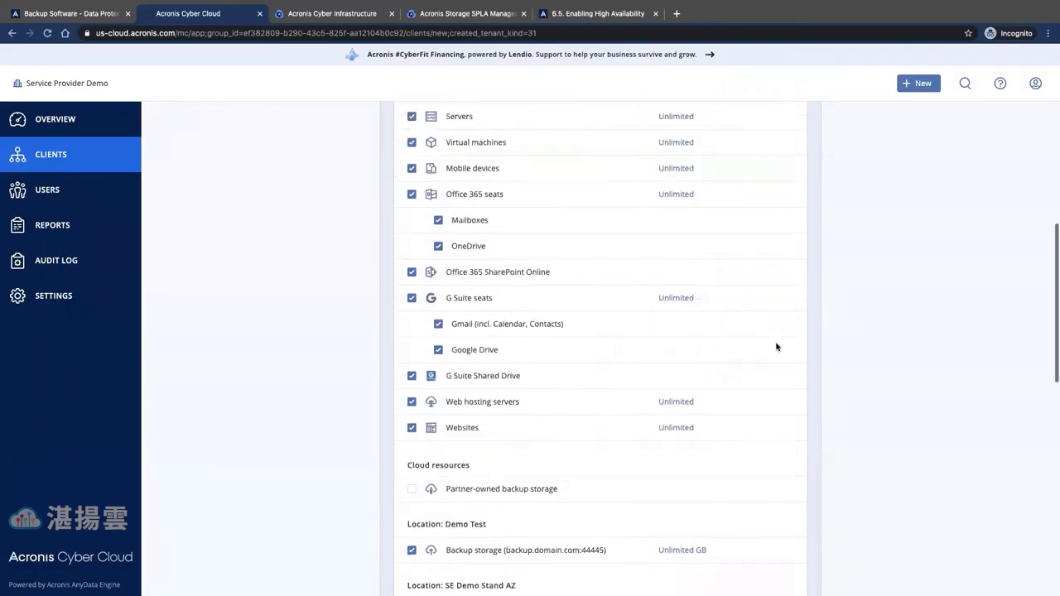
pyautogui.scroll(1, 776, 346)
pyautogui.scroll(-3, 776, 347)
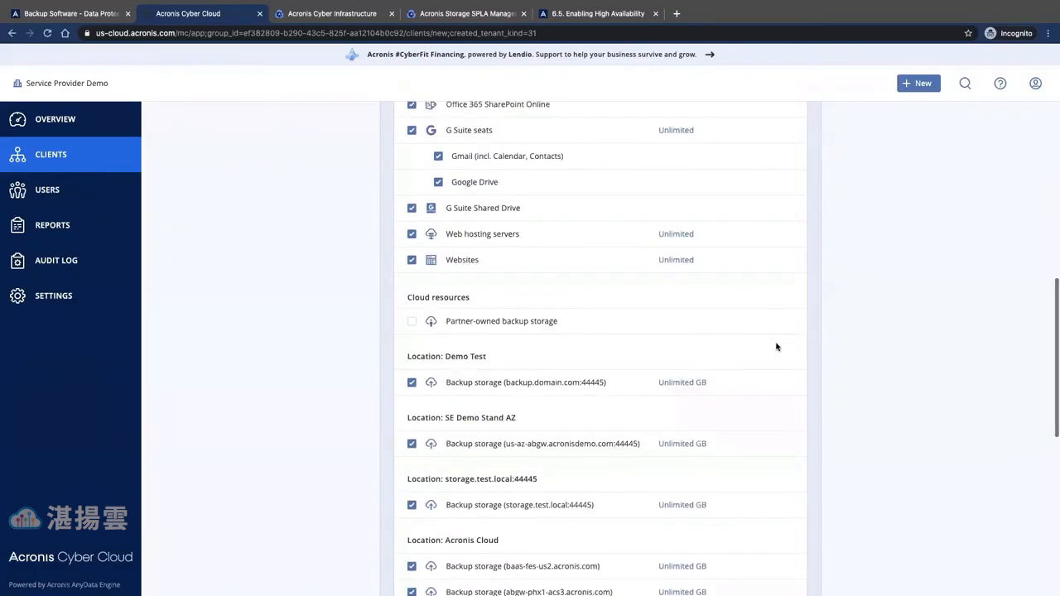
pyautogui.scroll(-1, 776, 346)
pyautogui.scroll(-2, 776, 346)
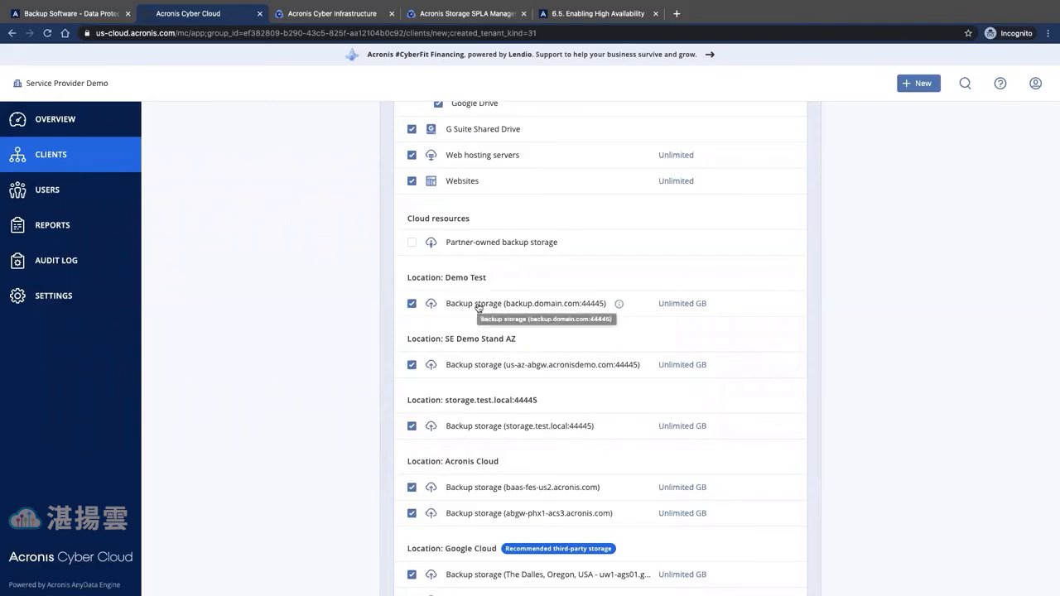
pyautogui.click(924, 85)
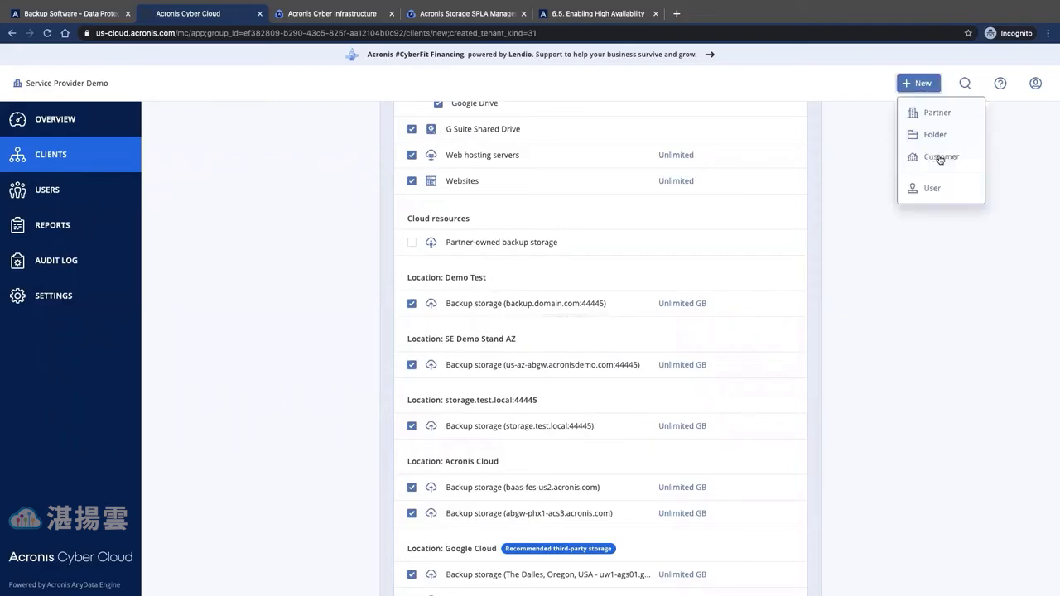
pyautogui.click(940, 158)
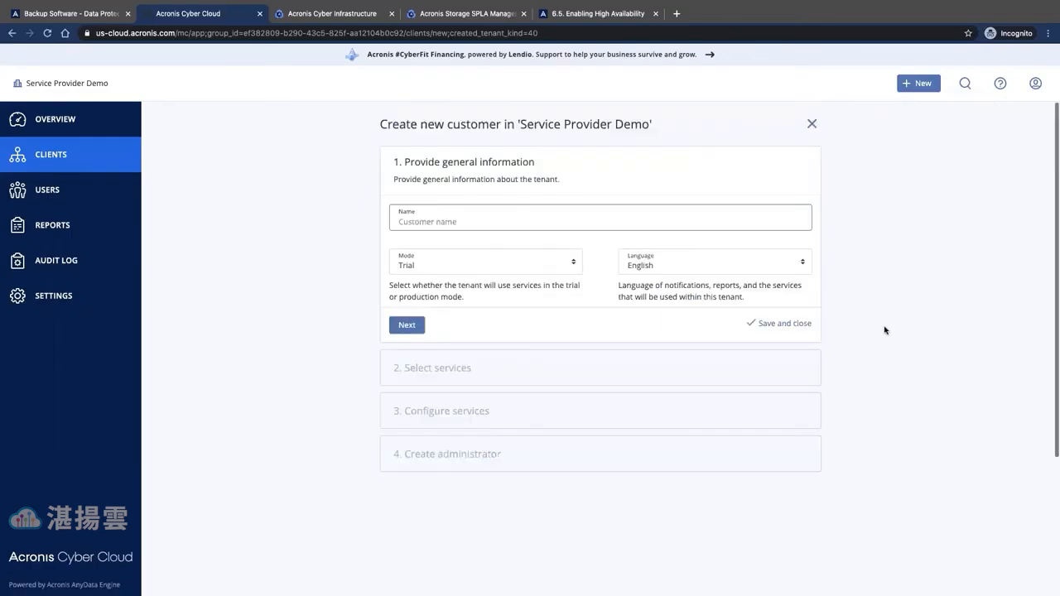
pyautogui.write('Test demo 123')
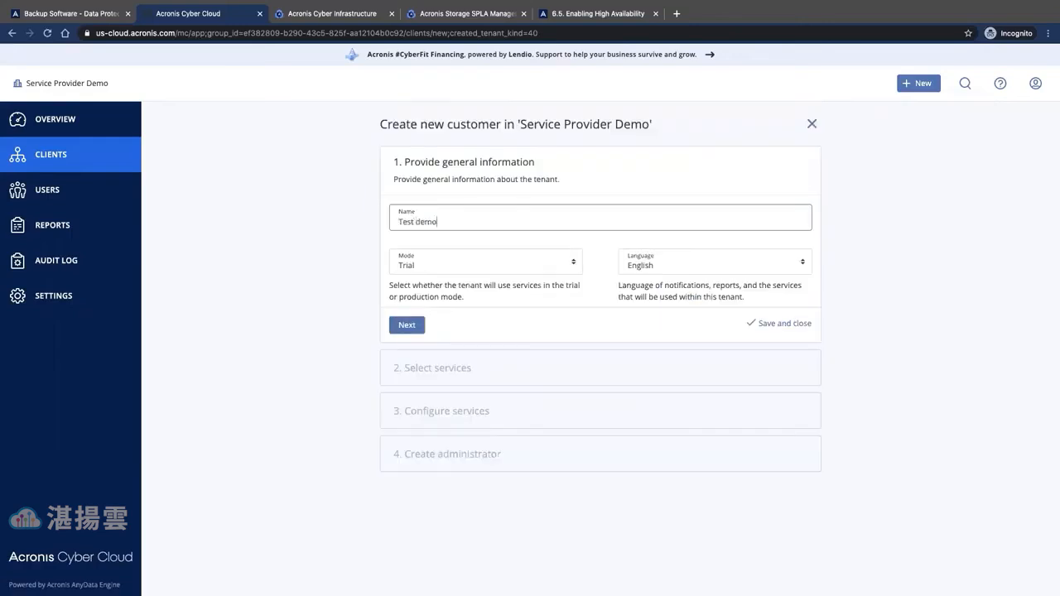
pyautogui.click(404, 330)
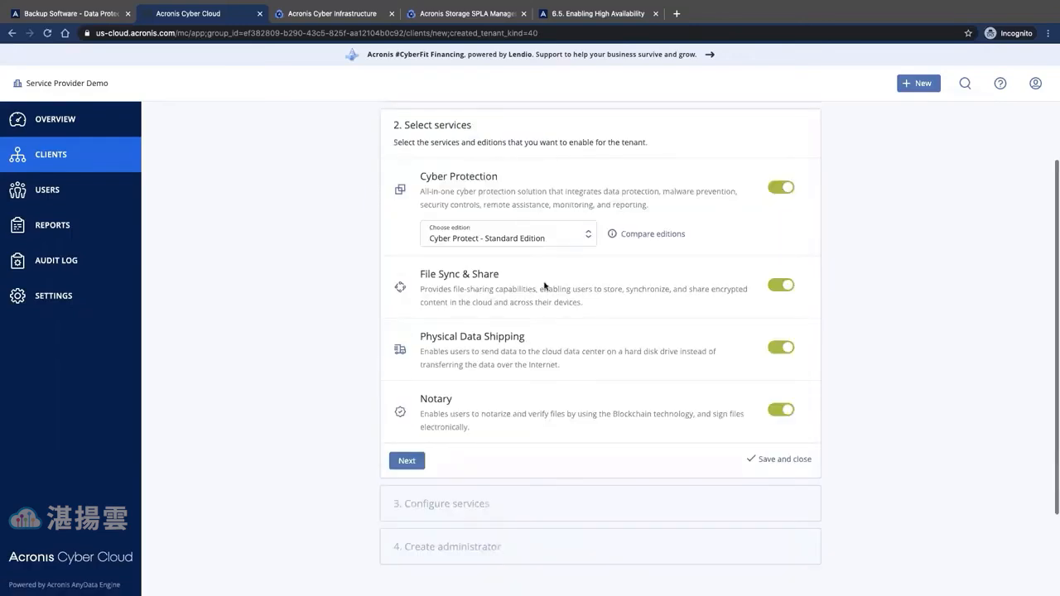
pyautogui.click(405, 462)
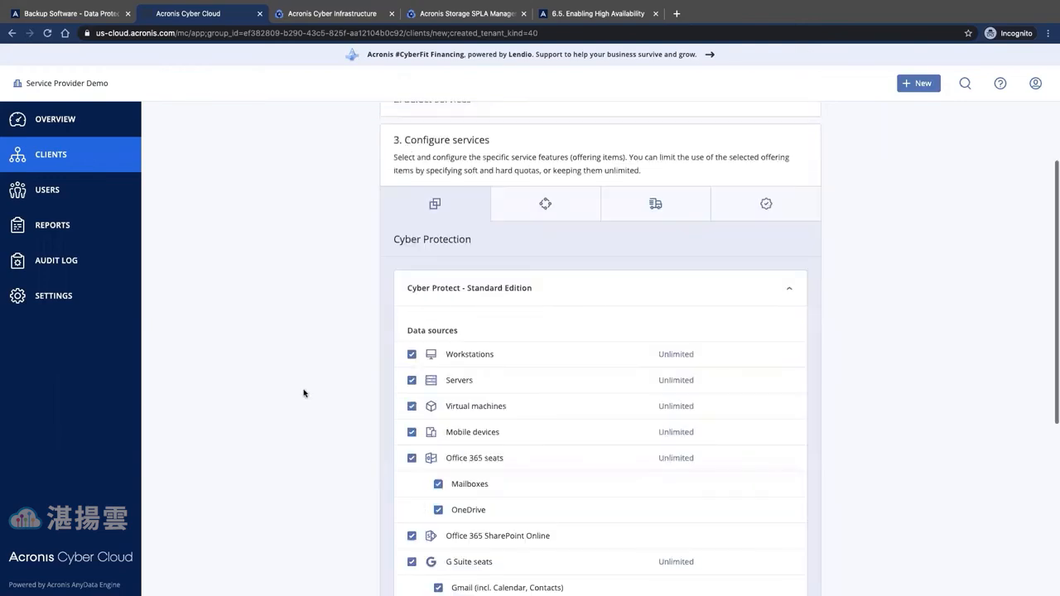
pyautogui.scroll(-5, 304, 393)
pyautogui.scroll(-1, 304, 394)
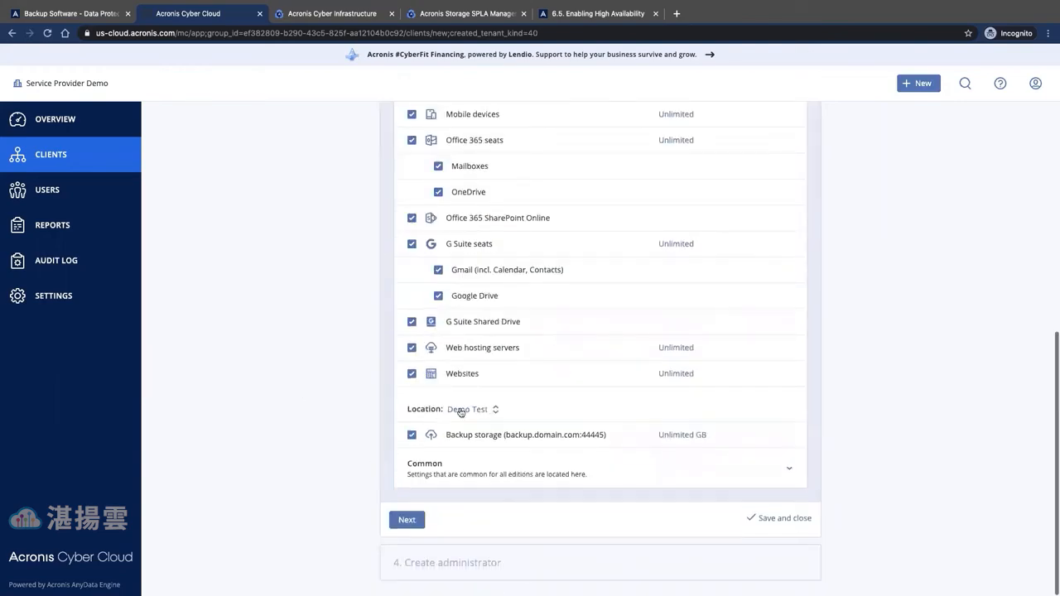
pyautogui.click(462, 411)
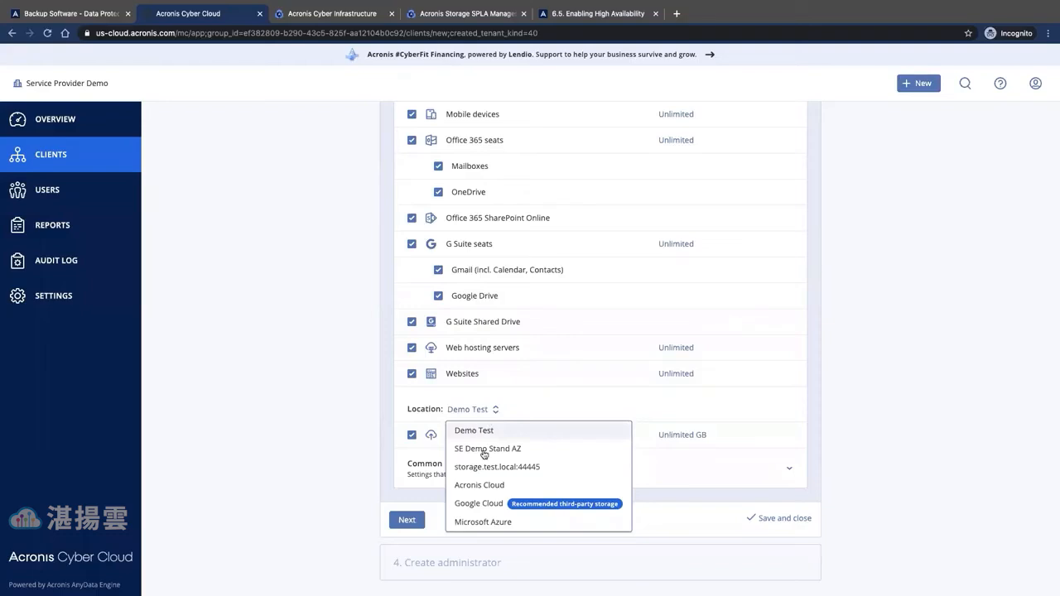
pyautogui.click(484, 452)
pyautogui.click(500, 409)
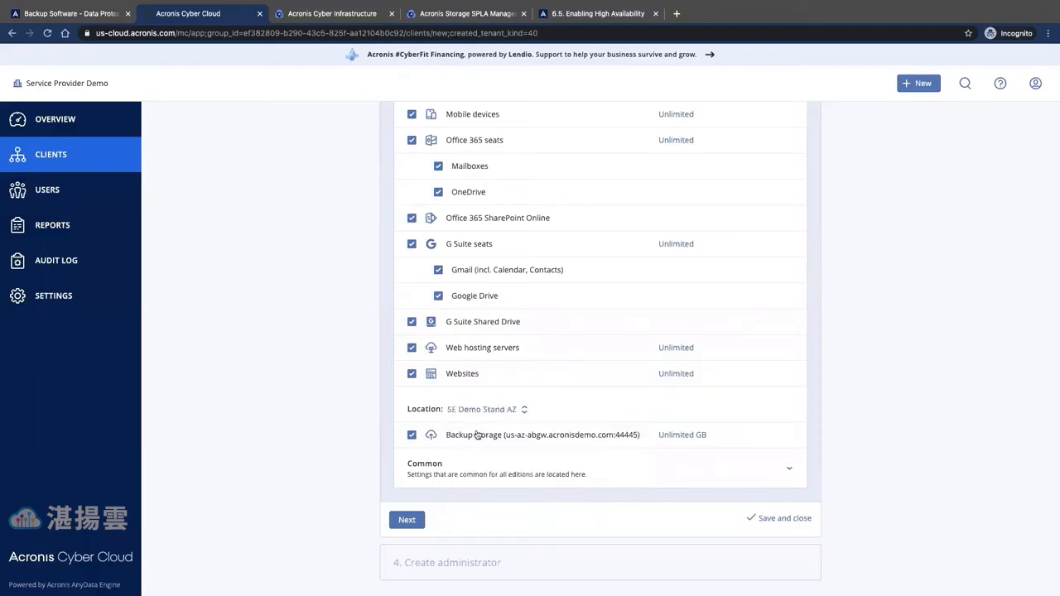
pyautogui.click(497, 437)
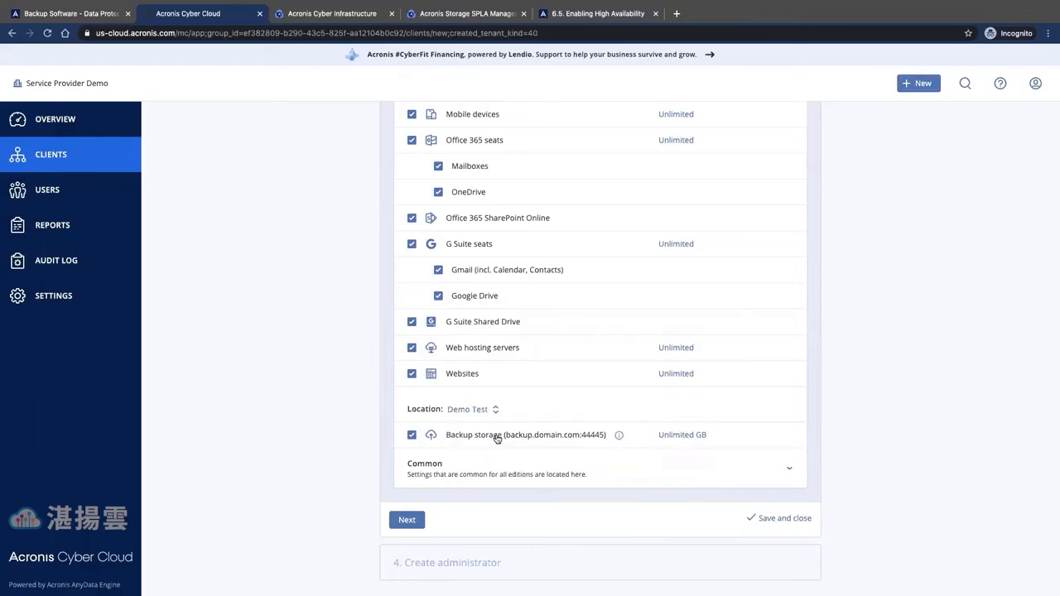
pyautogui.click(497, 437)
pyautogui.click(485, 434)
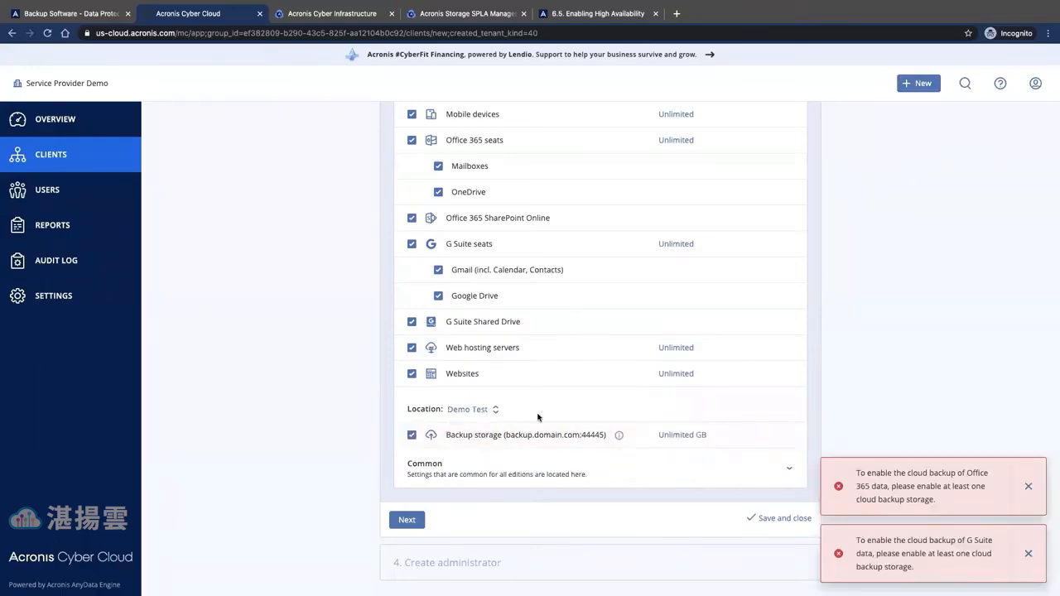
pyautogui.click(471, 409)
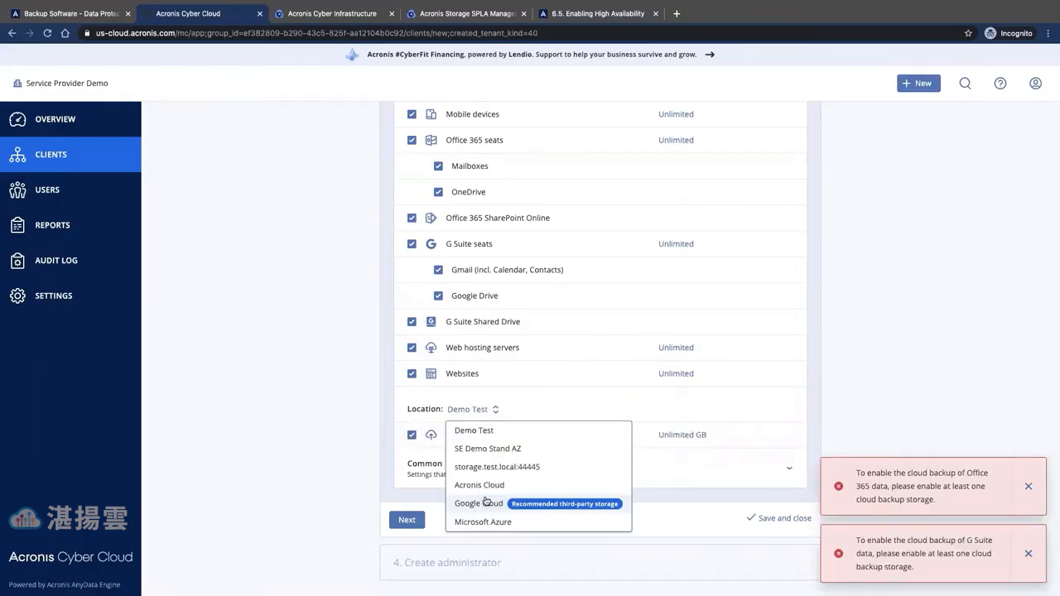
pyautogui.click(487, 483)
pyautogui.click(515, 439)
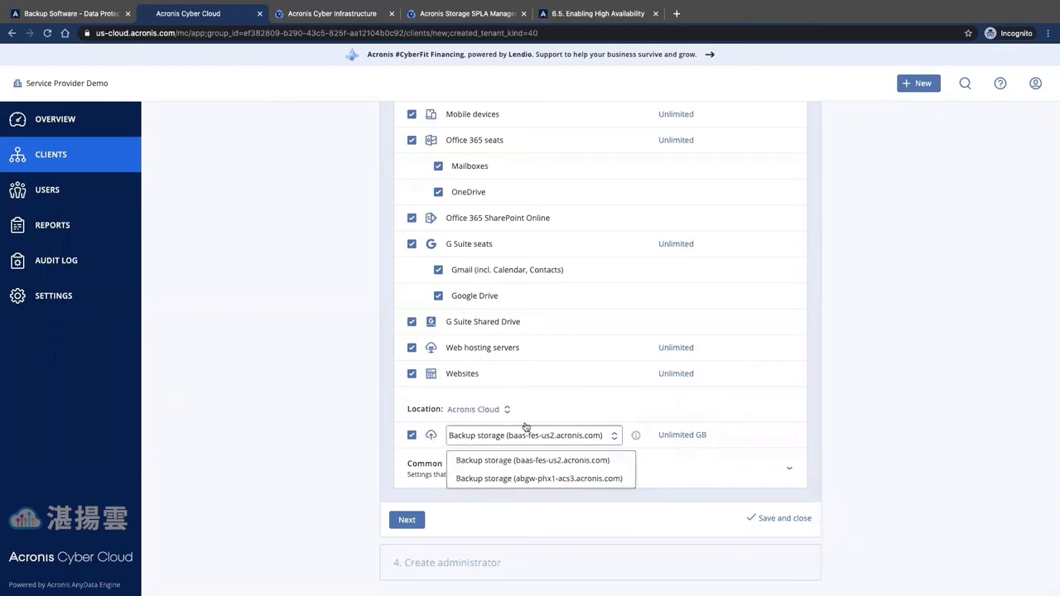
pyautogui.click(514, 410)
pyautogui.click(483, 412)
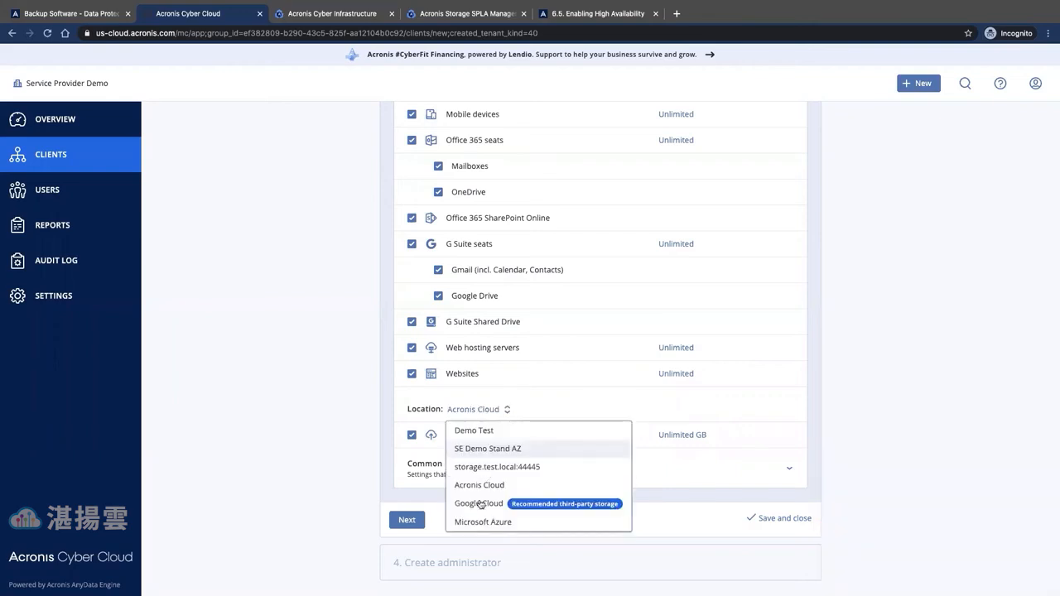
pyautogui.click(481, 503)
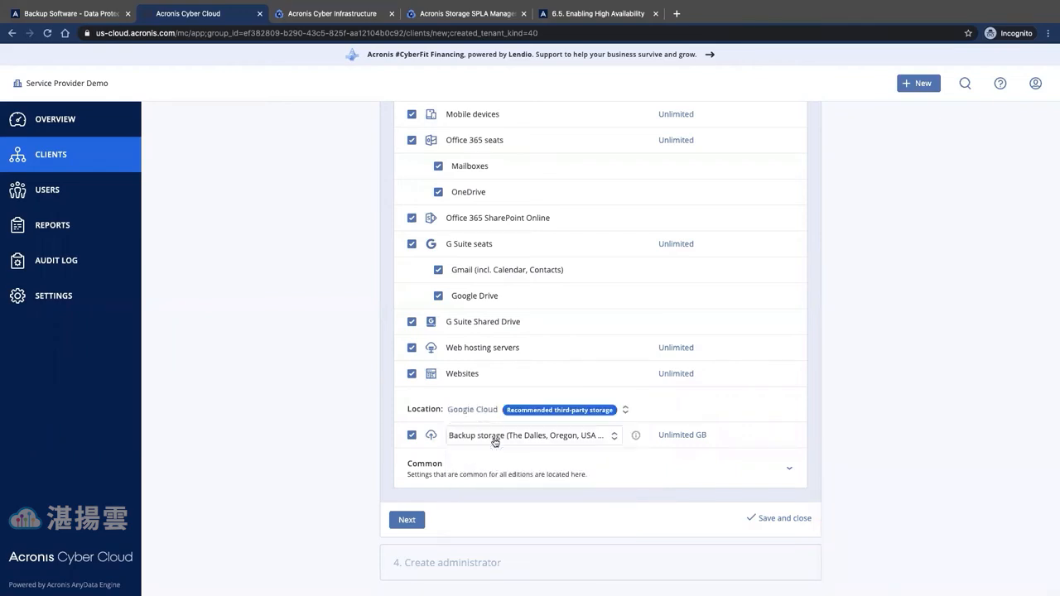
pyautogui.click(495, 439)
pyautogui.click(477, 410)
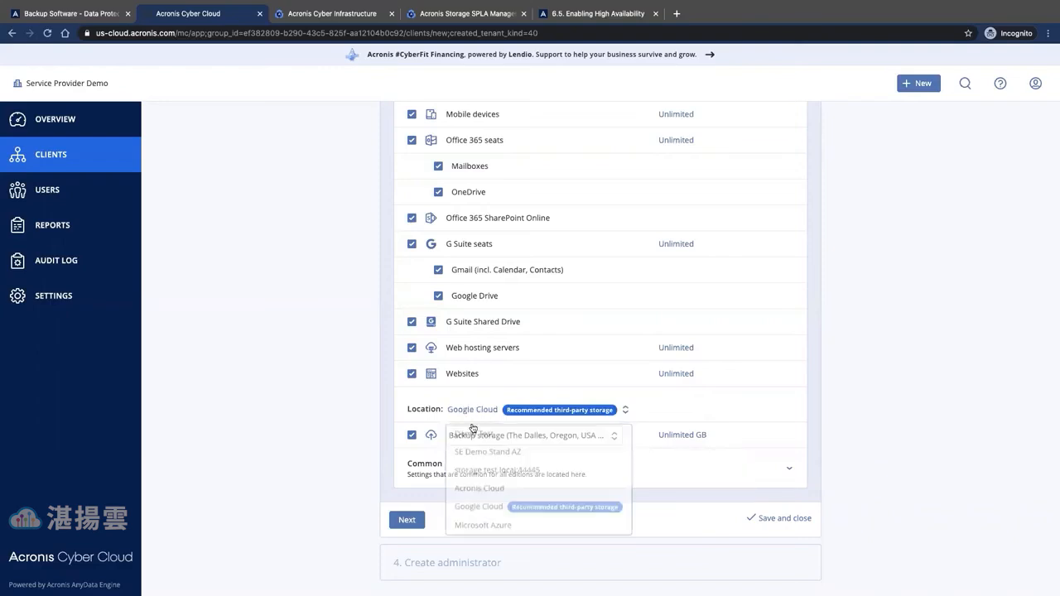
pyautogui.click(474, 433)
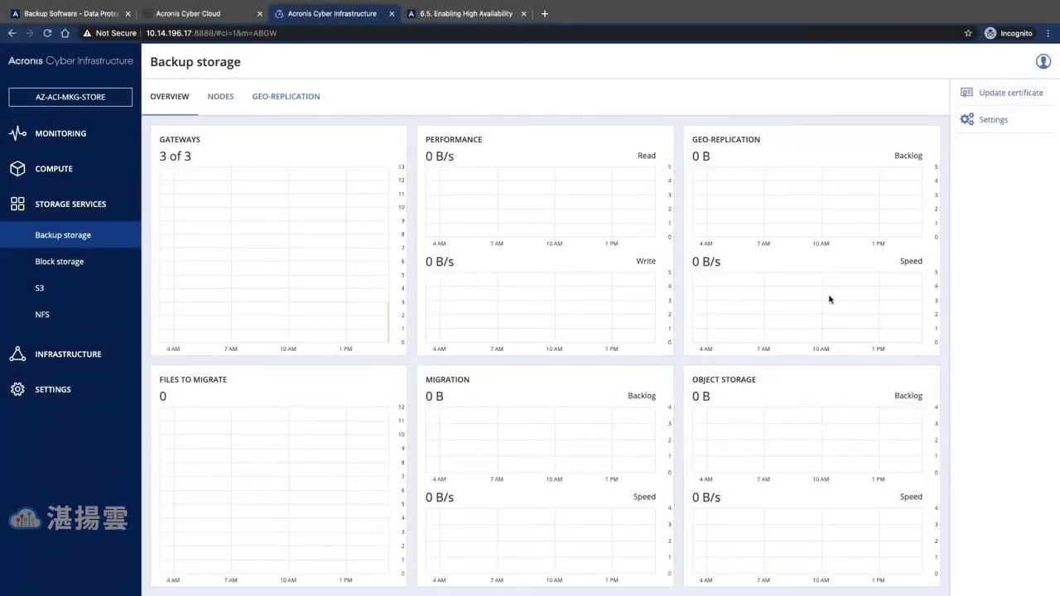
# - View the backup storage volume parameters (Tier 0, Encoding 1+2, Host failure domain) and close them
pyautogui.click(983, 120)
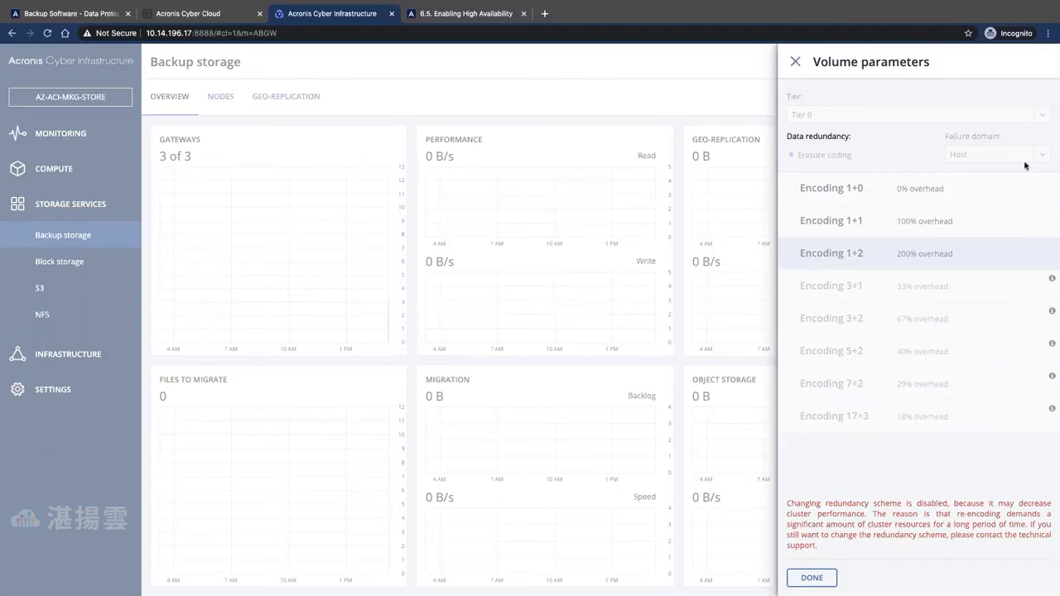
pyautogui.press('Escape')
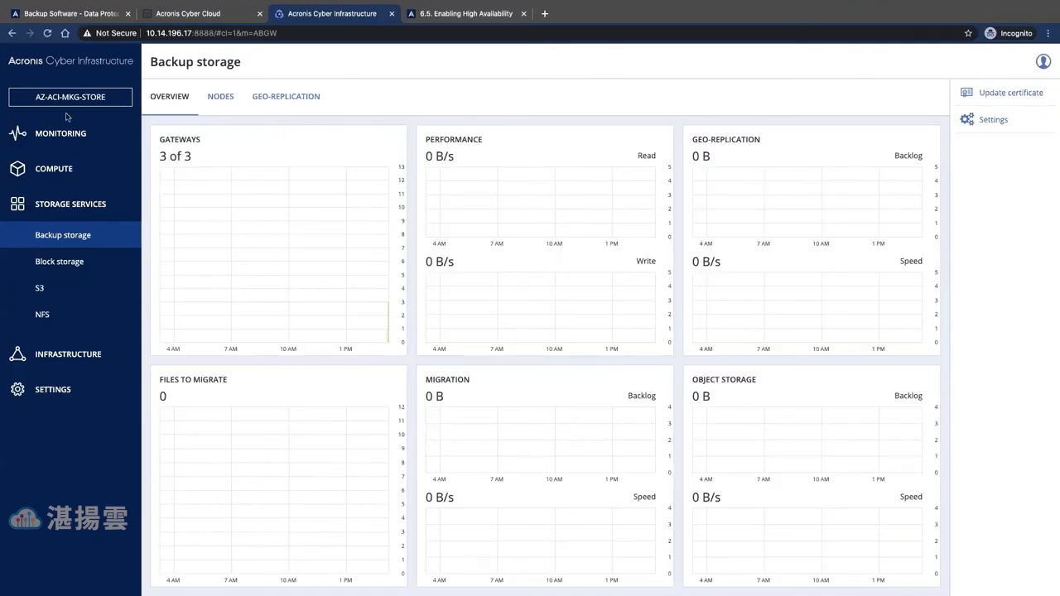
pyautogui.click(1020, 94)
# - Release node az-aci-mkg3 from the backup gateway
pyautogui.click(216, 98)
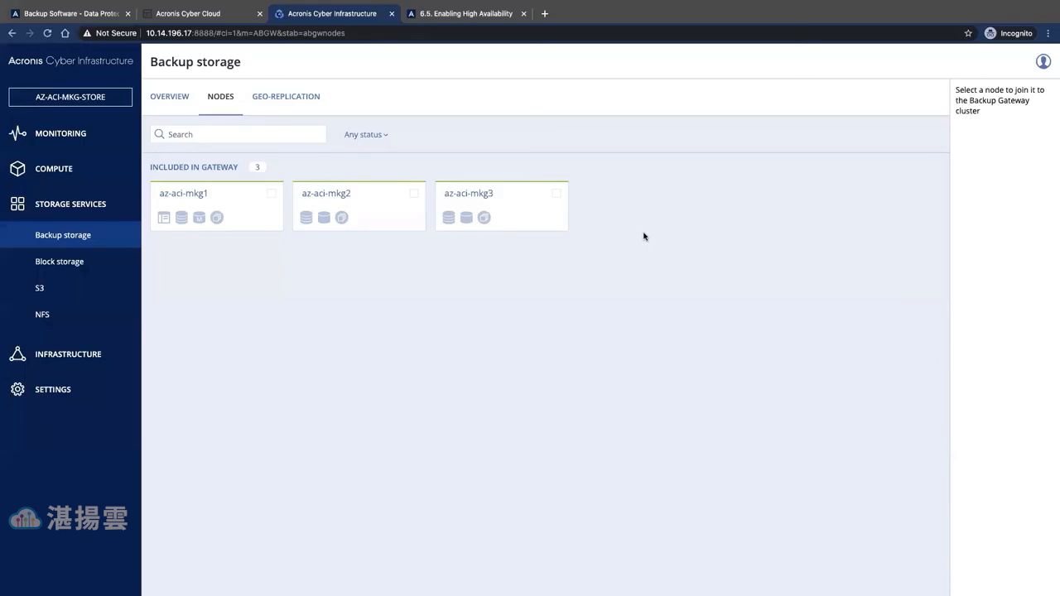
pyautogui.click(557, 193)
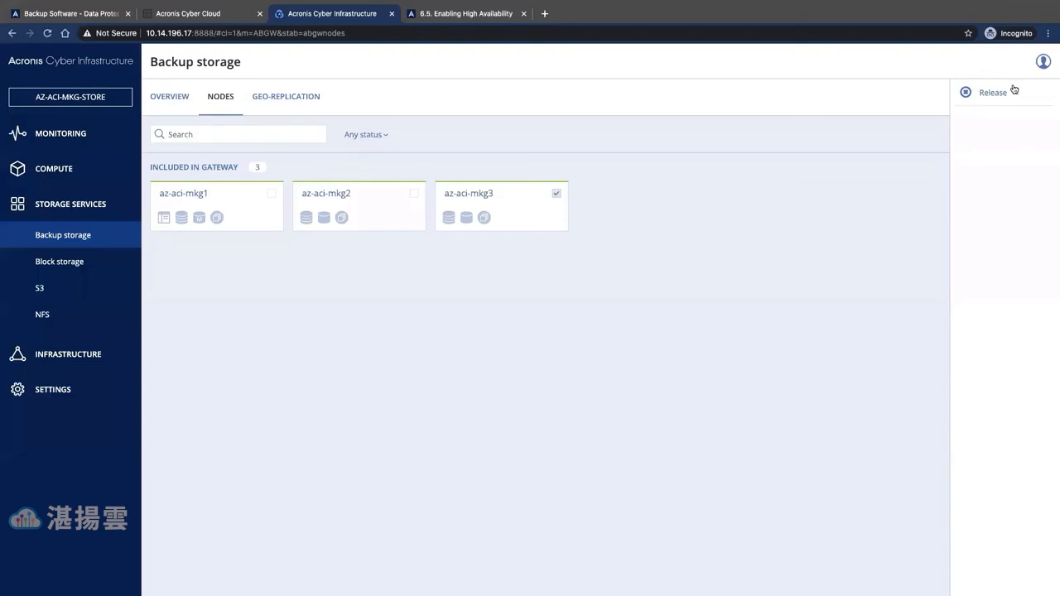
pyautogui.click(965, 93)
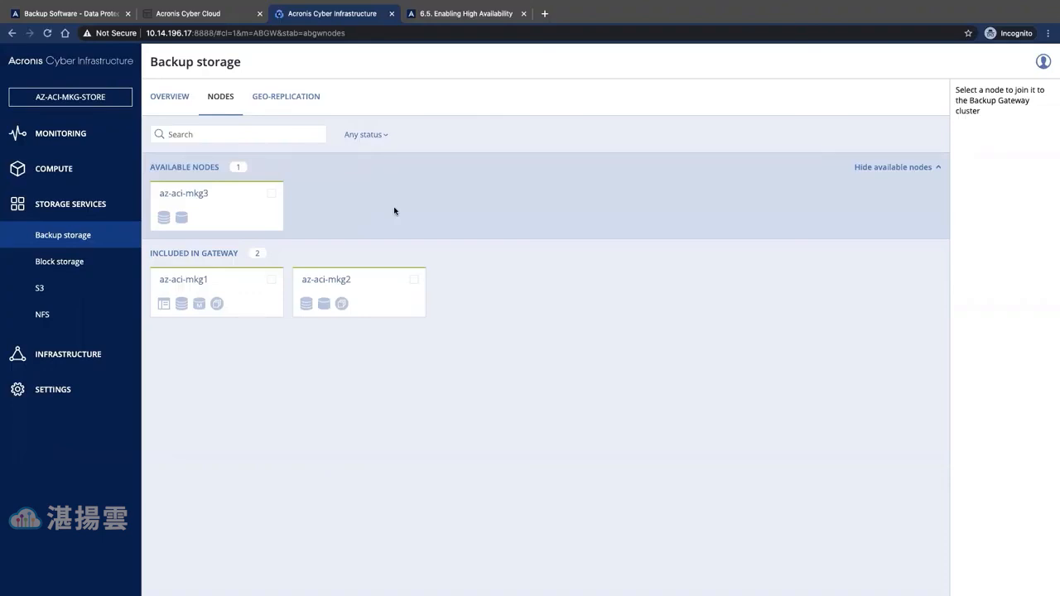
# - Add az-aci-mkg3 back to the gateway and select all three nodes az-aci-mkg1–3
pyautogui.click(270, 195)
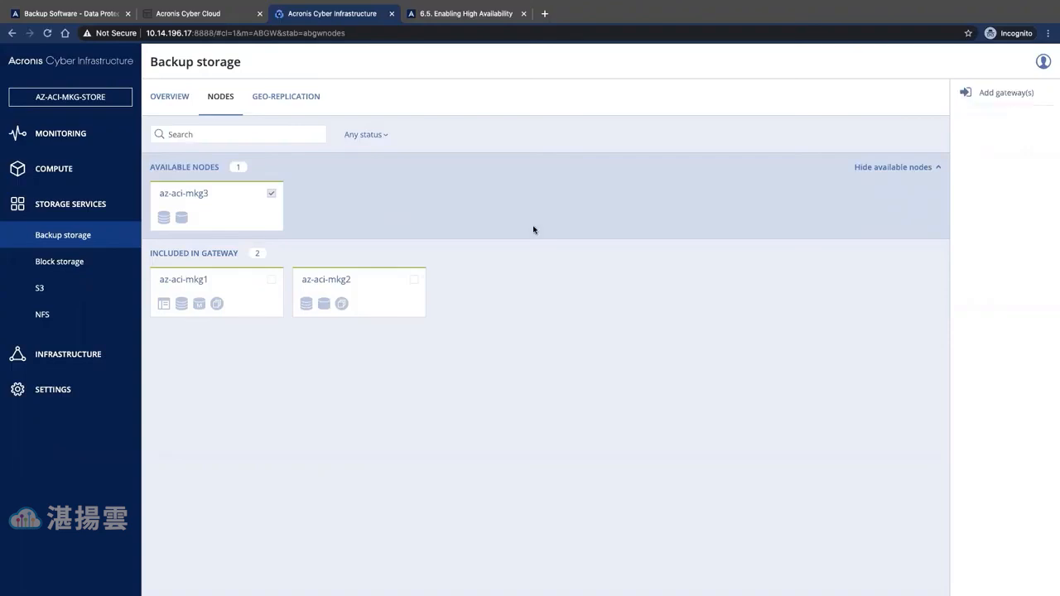
pyautogui.click(1004, 93)
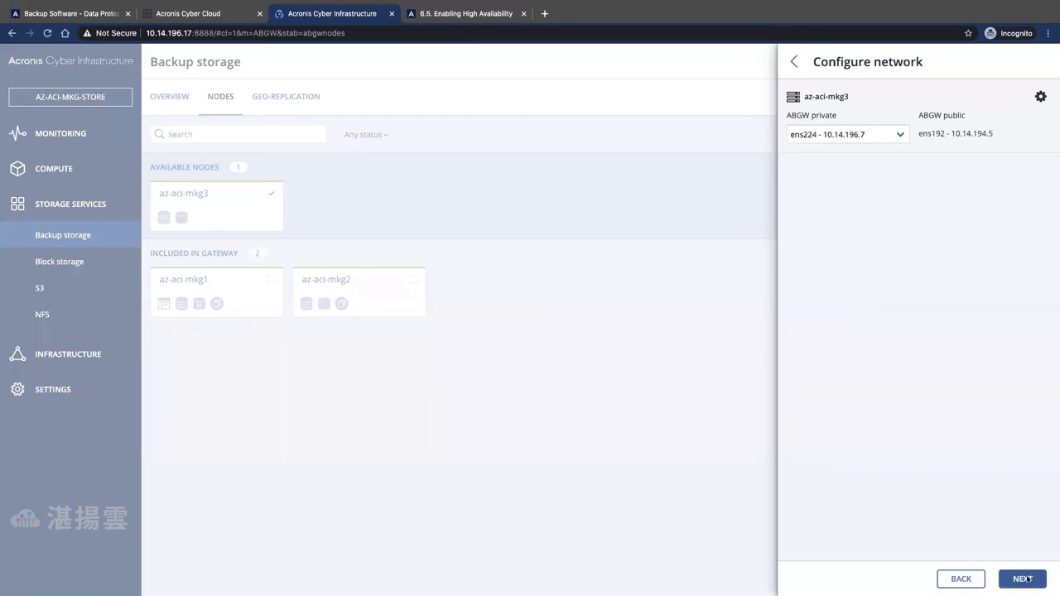
pyautogui.click(1025, 578)
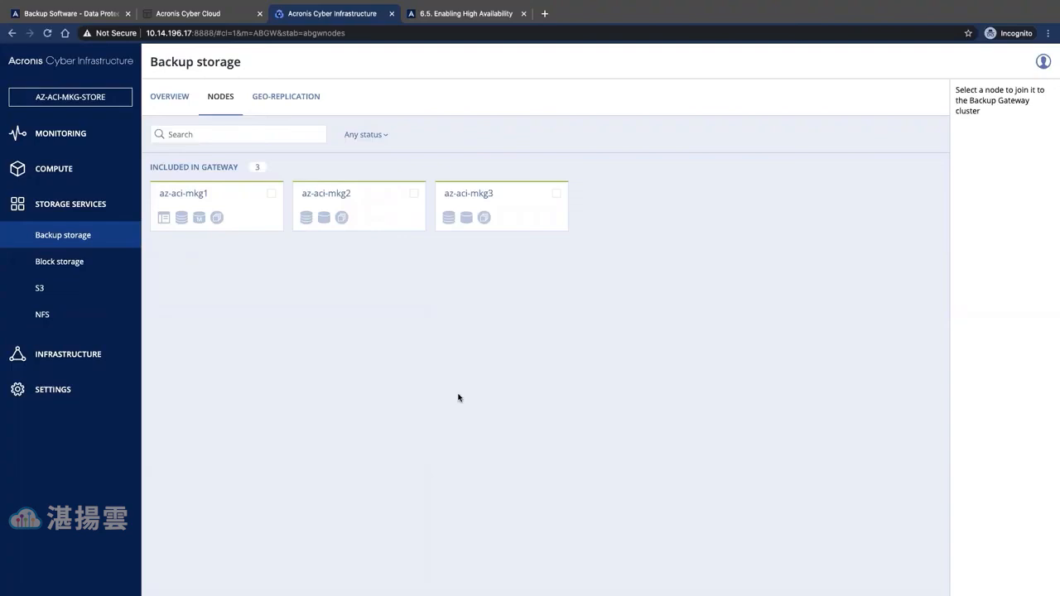
pyautogui.click(556, 194)
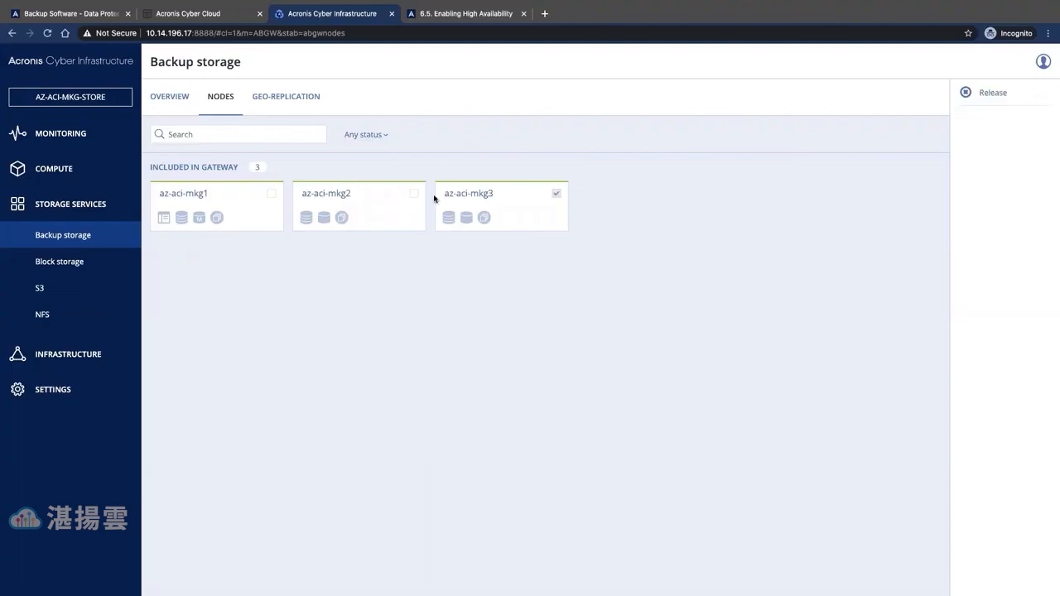
pyautogui.click(414, 194)
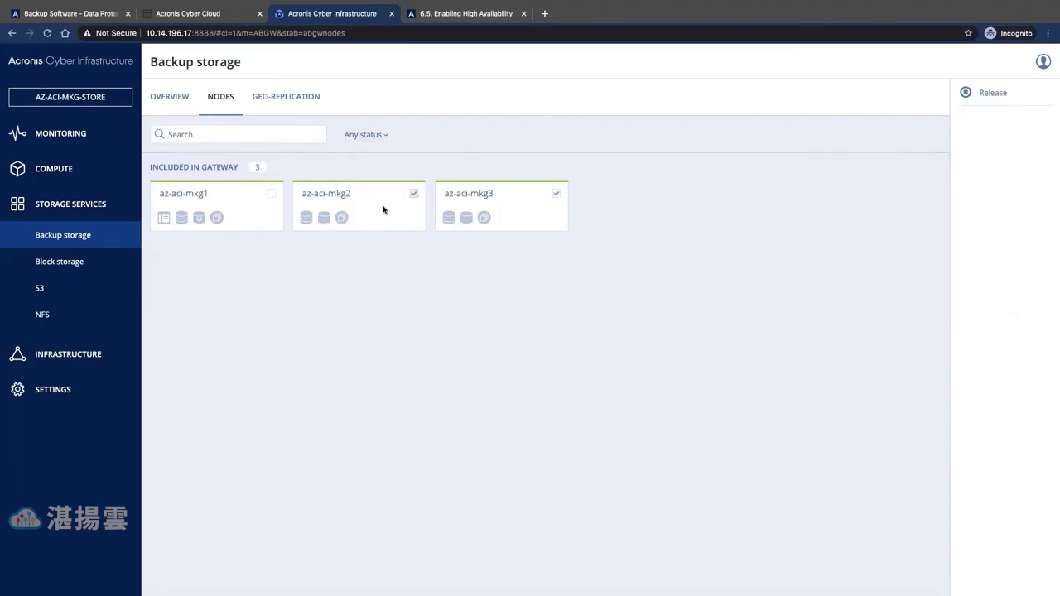
pyautogui.click(272, 195)
# - Delete the backup.domain.com:44445 storage from Acronis Cyber Cloud's Locations settings
pyautogui.click(195, 11)
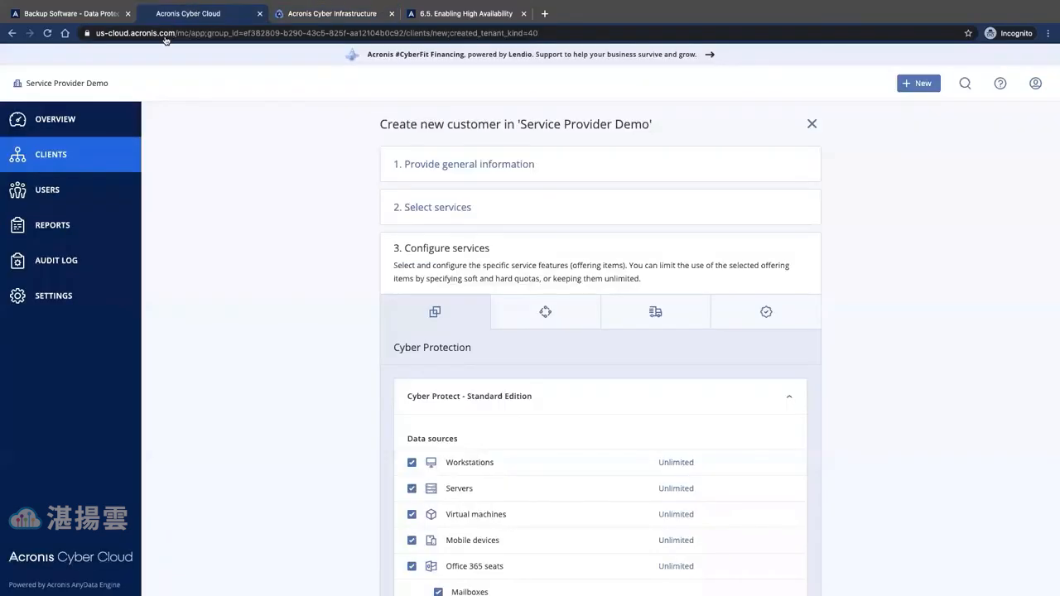
pyautogui.click(52, 305)
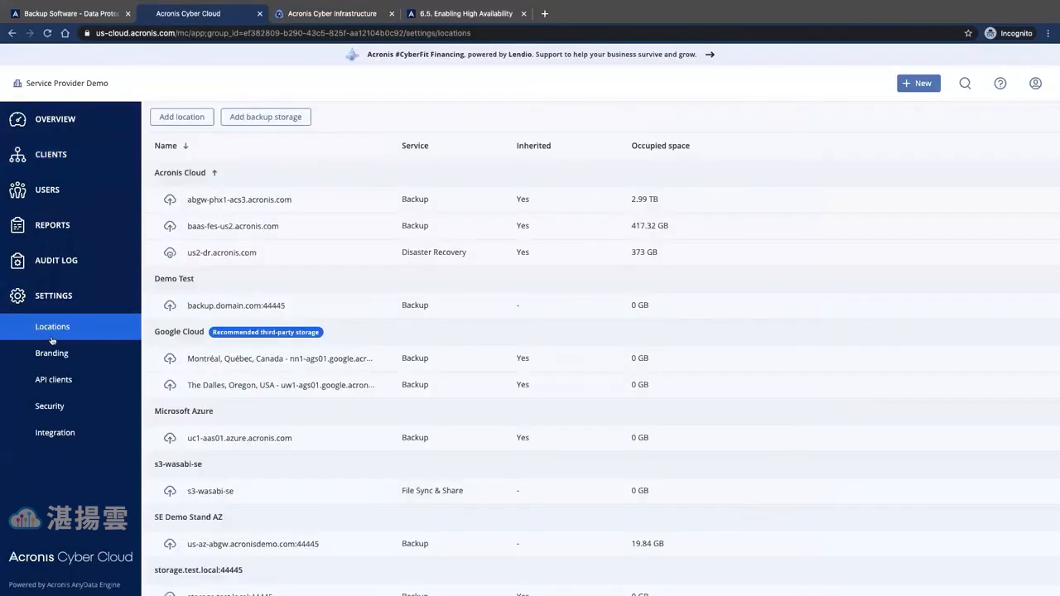
pyautogui.click(316, 306)
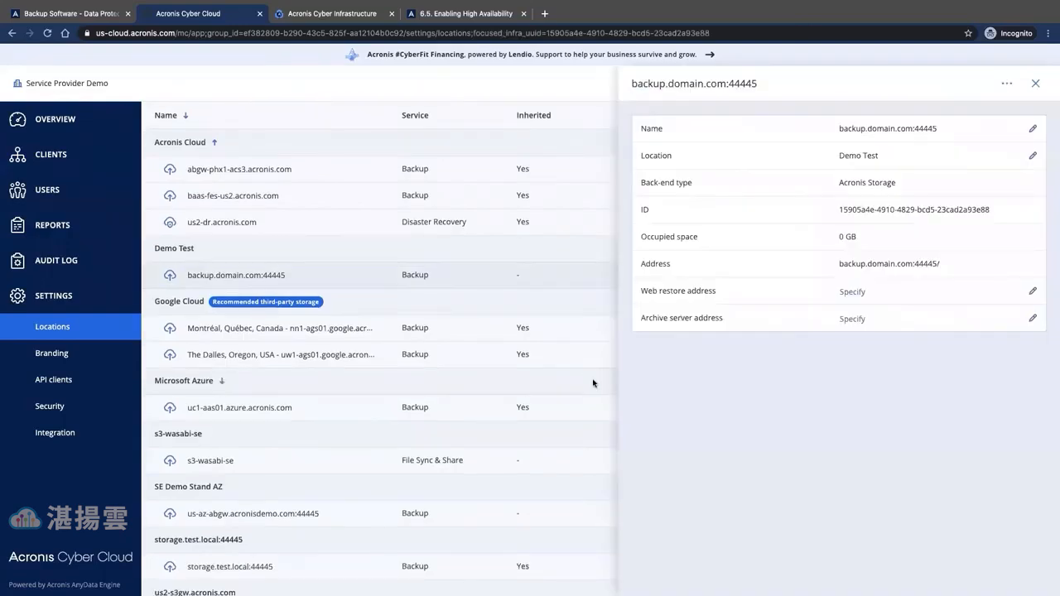
pyautogui.click(1006, 83)
pyautogui.click(969, 114)
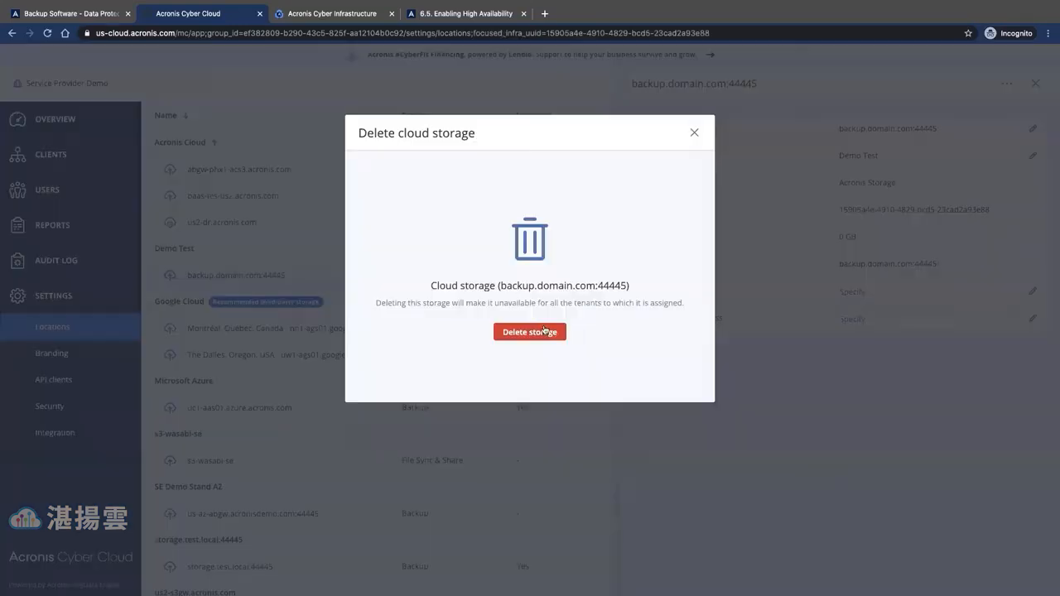
pyautogui.click(535, 332)
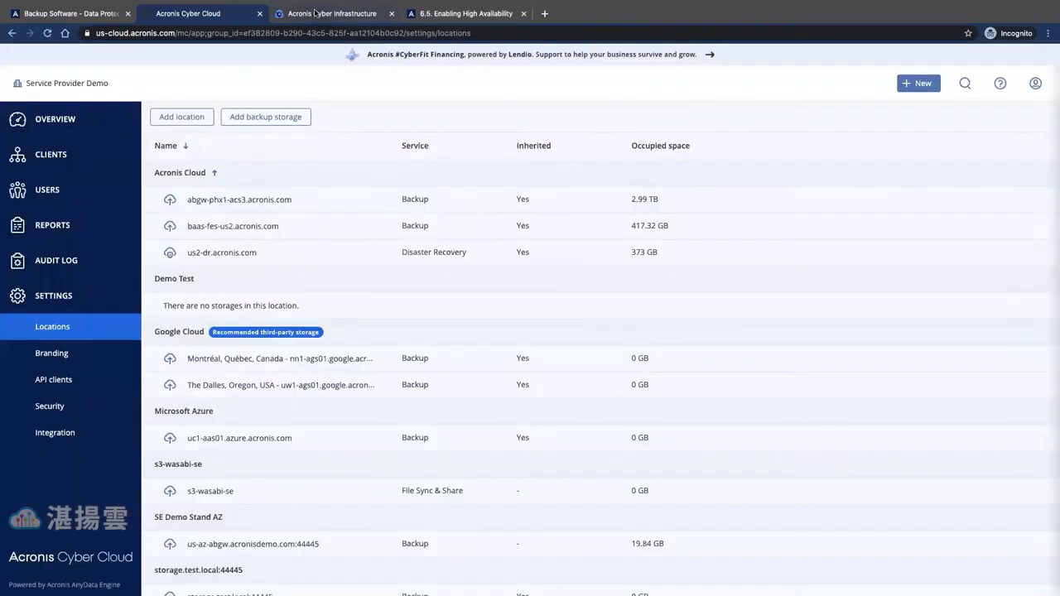
# - Delete the Demo Test location and return to Acronis Cyber Infrastructure
pyautogui.click(375, 281)
pyautogui.click(336, 328)
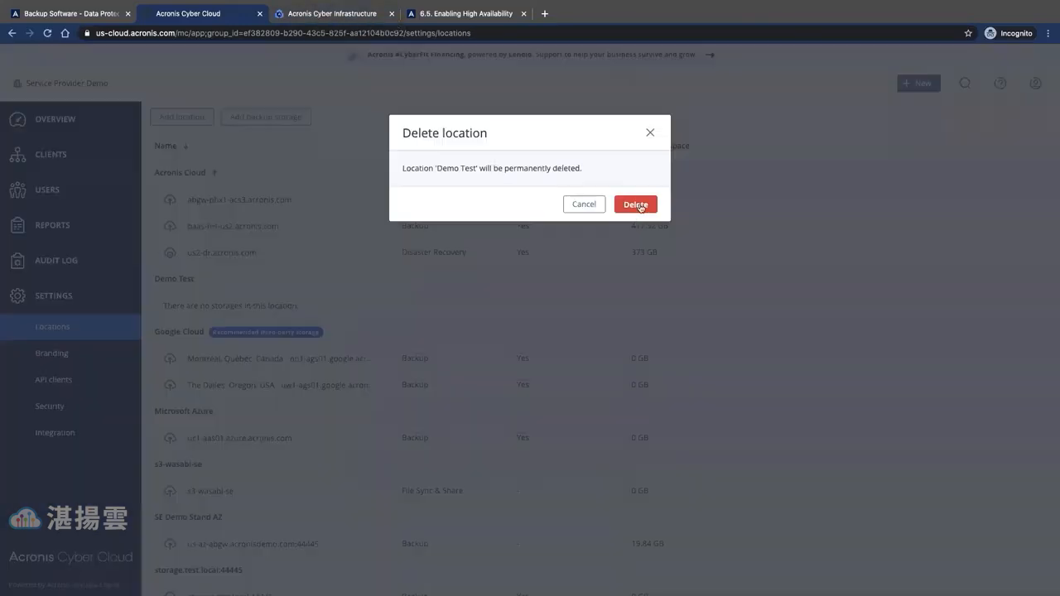
pyautogui.click(638, 206)
pyautogui.click(335, 14)
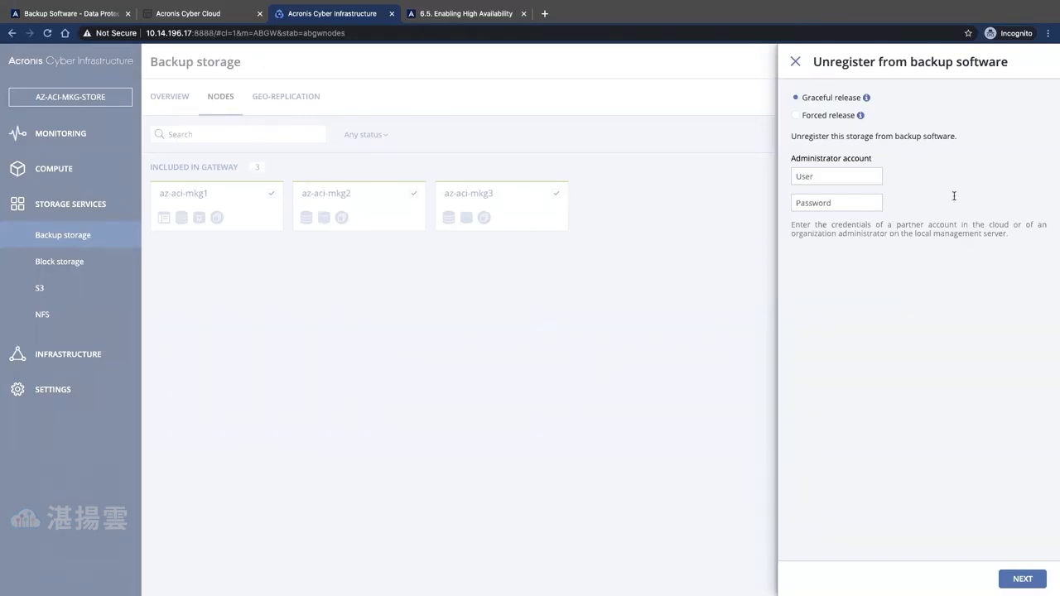
# - Gracefully unregister the storage using the partner administrator user name and password
pyautogui.click(821, 177)
pyautogui.write('ACCDemo••••••••••')
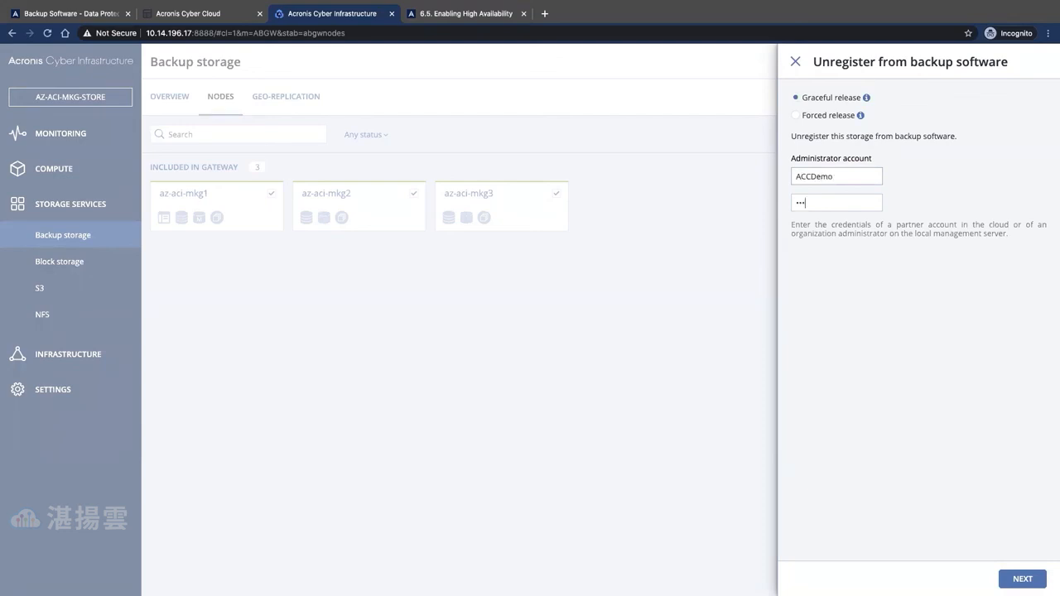
pyautogui.click(1023, 579)
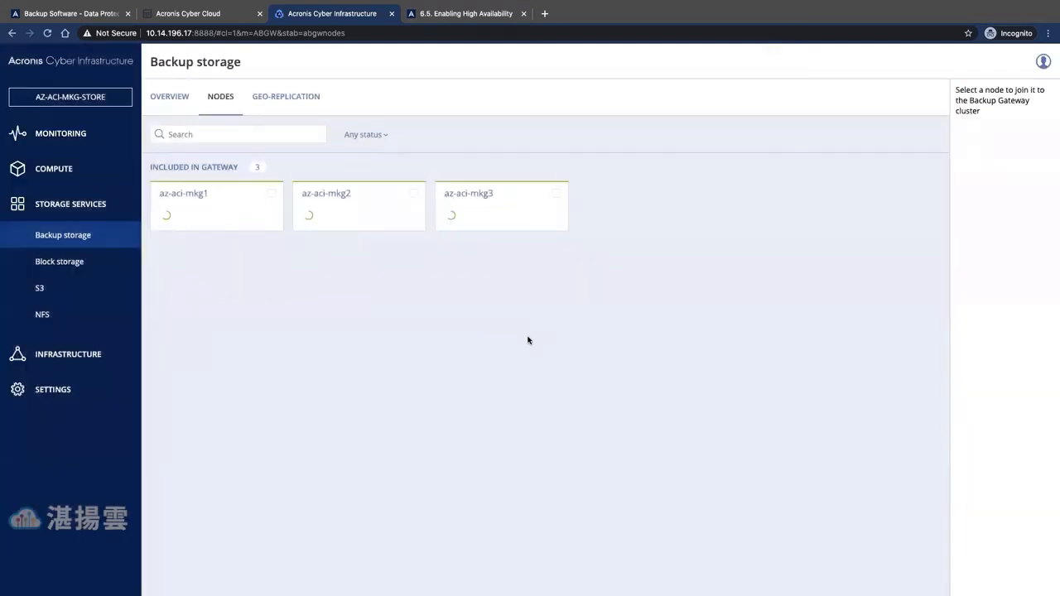